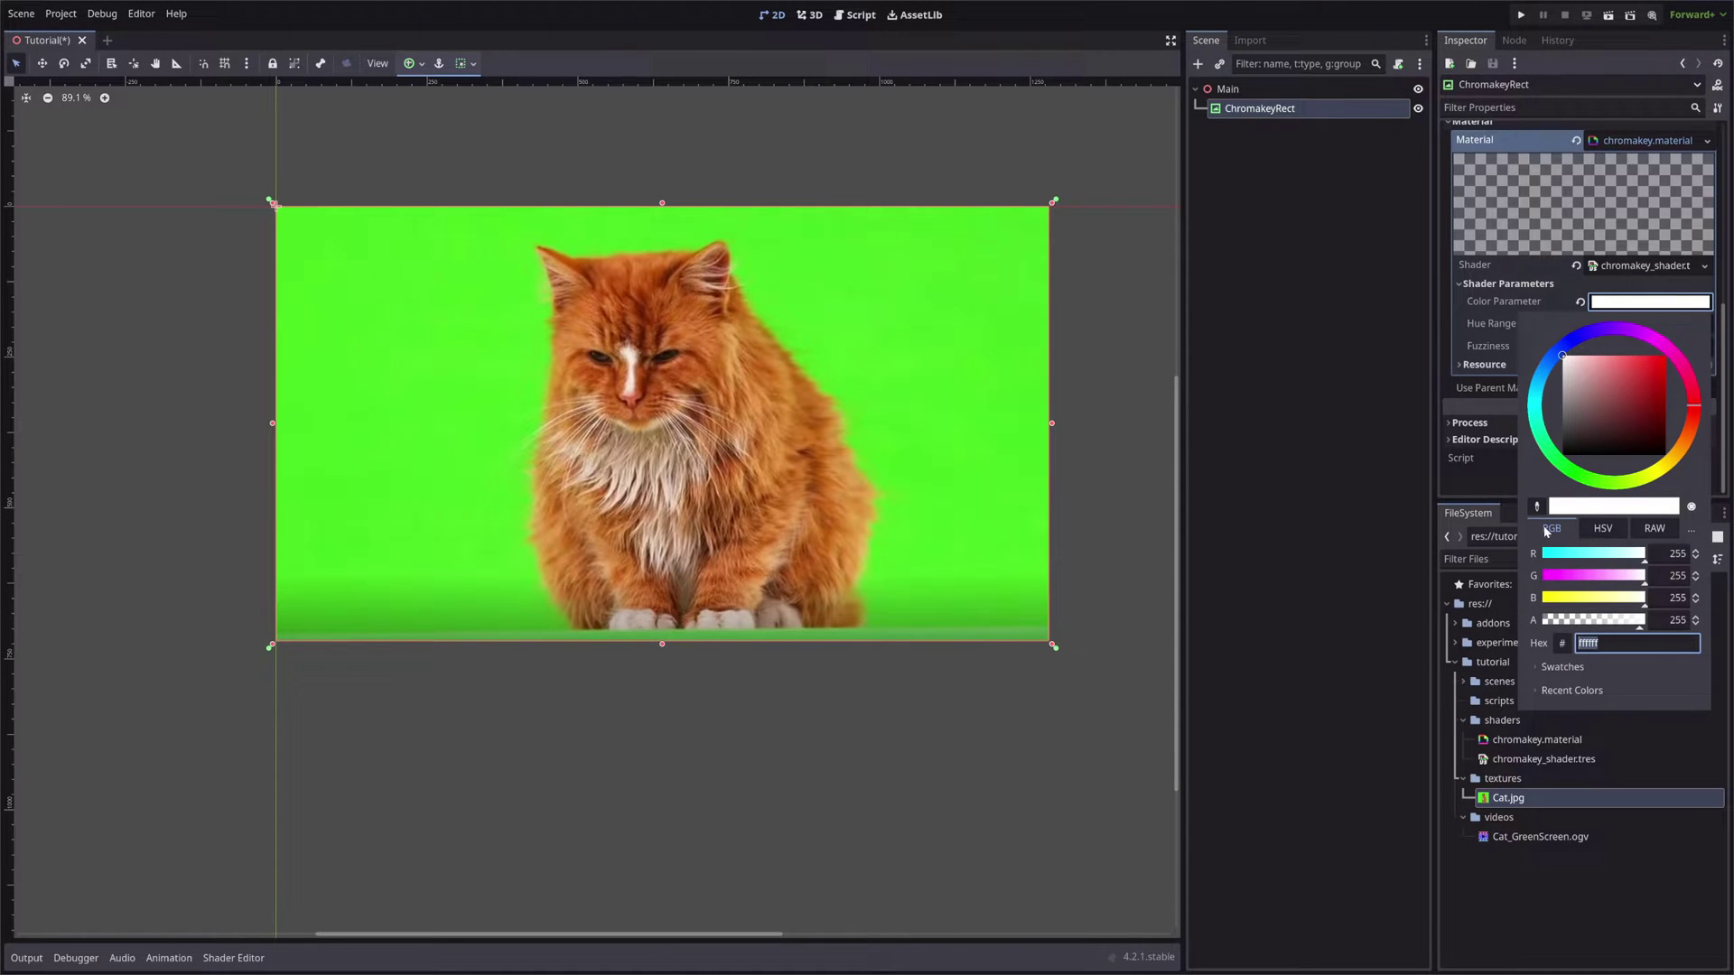
# Eyedrop the canvas green as the key colour and raise Hue Range to 0.505.
pyautogui.click(1536, 505)
pyautogui.click(1013, 259)
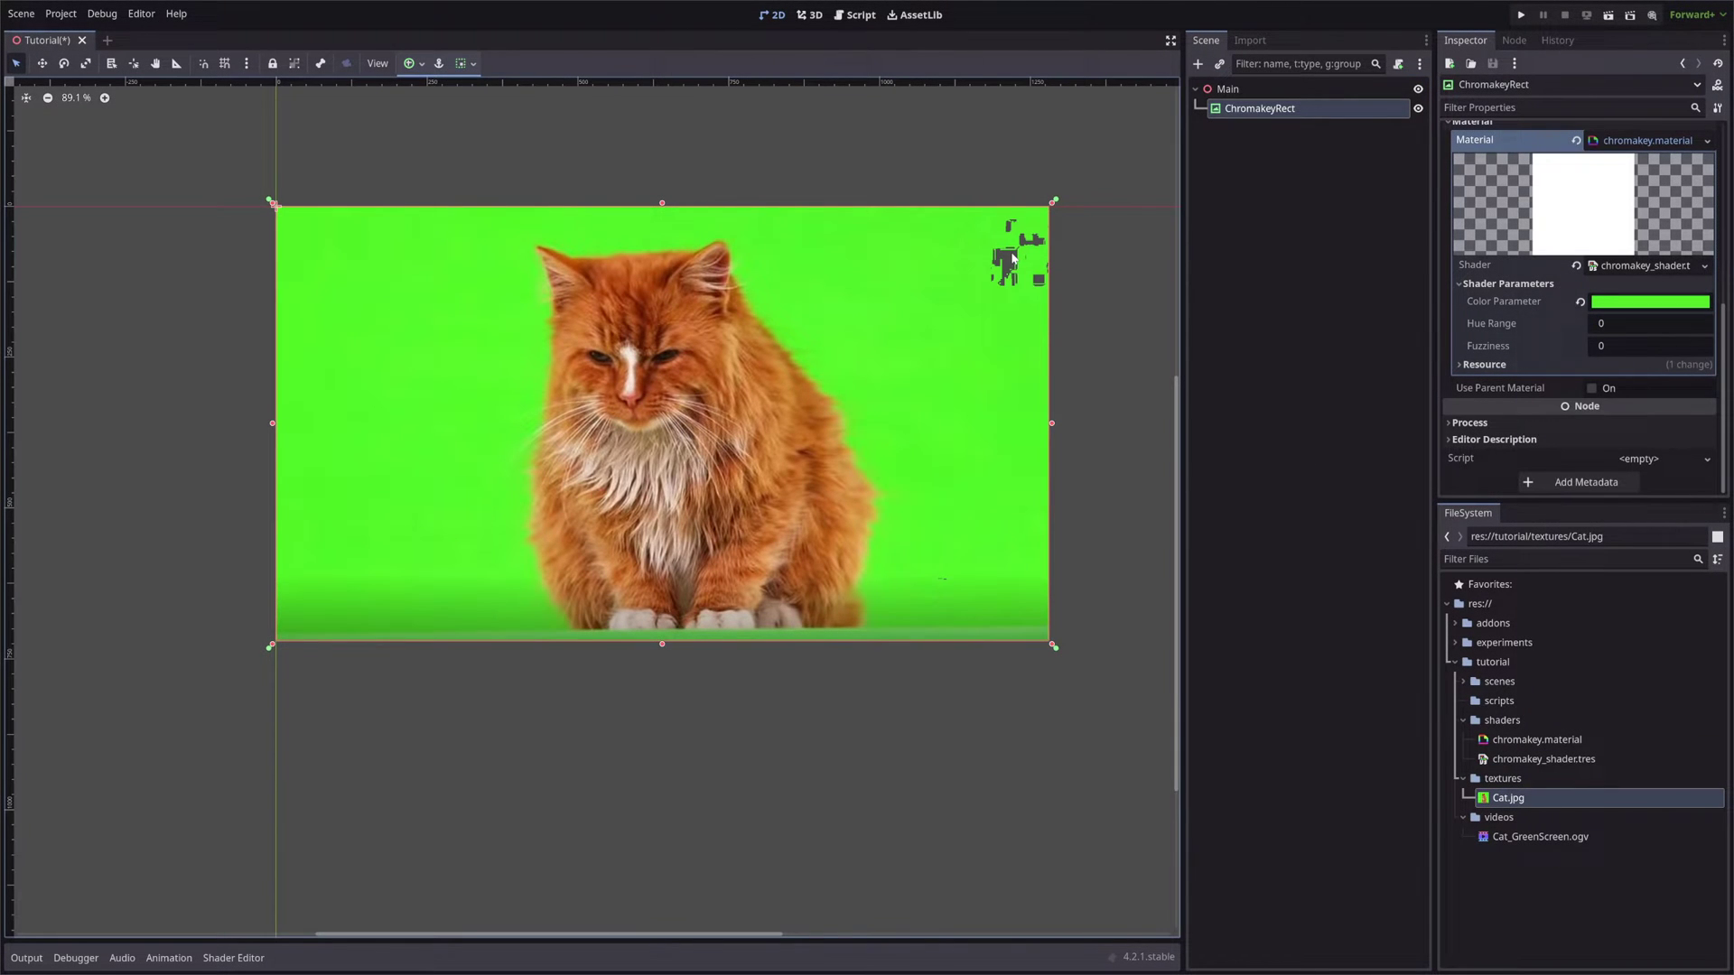
pyautogui.moveTo(1613, 323)
pyautogui.mouseDown()
pyautogui.moveTo(1701, 323)
pyautogui.moveTo(1621, 346)
pyautogui.mouseUp()
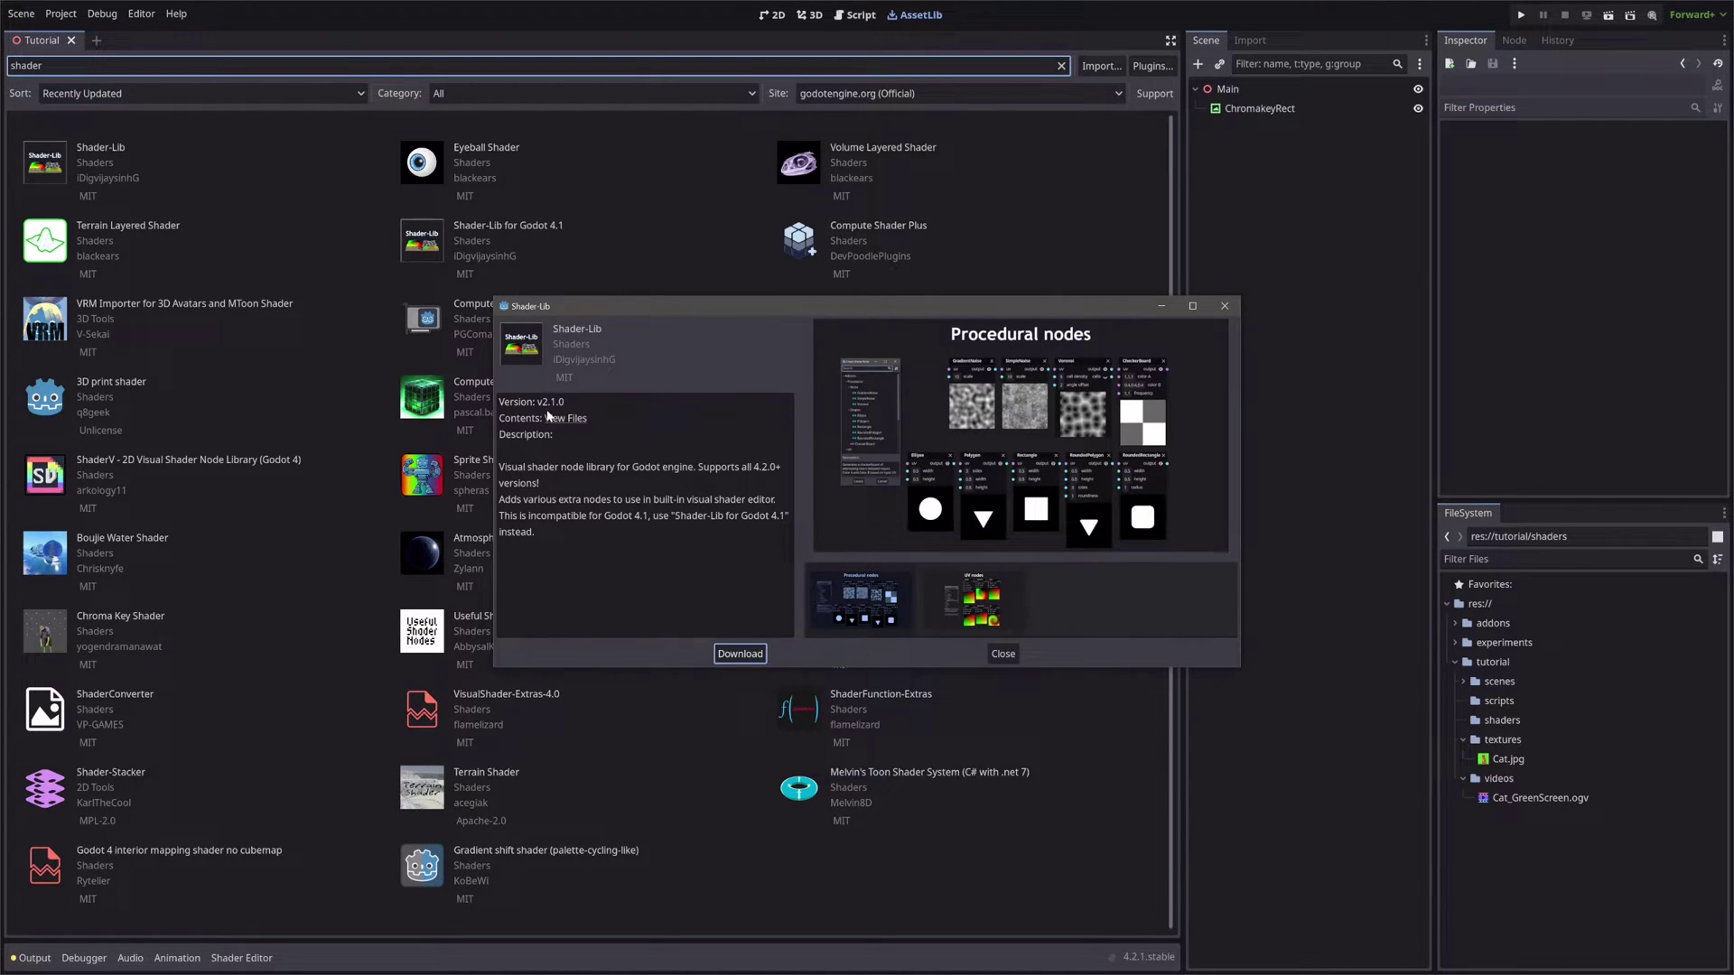
# Clear ChromakeyRect's Material so the cat shows its original green background.
pyautogui.moveTo(537, 402); pyautogui.dragTo(565, 403)
pyautogui.click(579, 410)
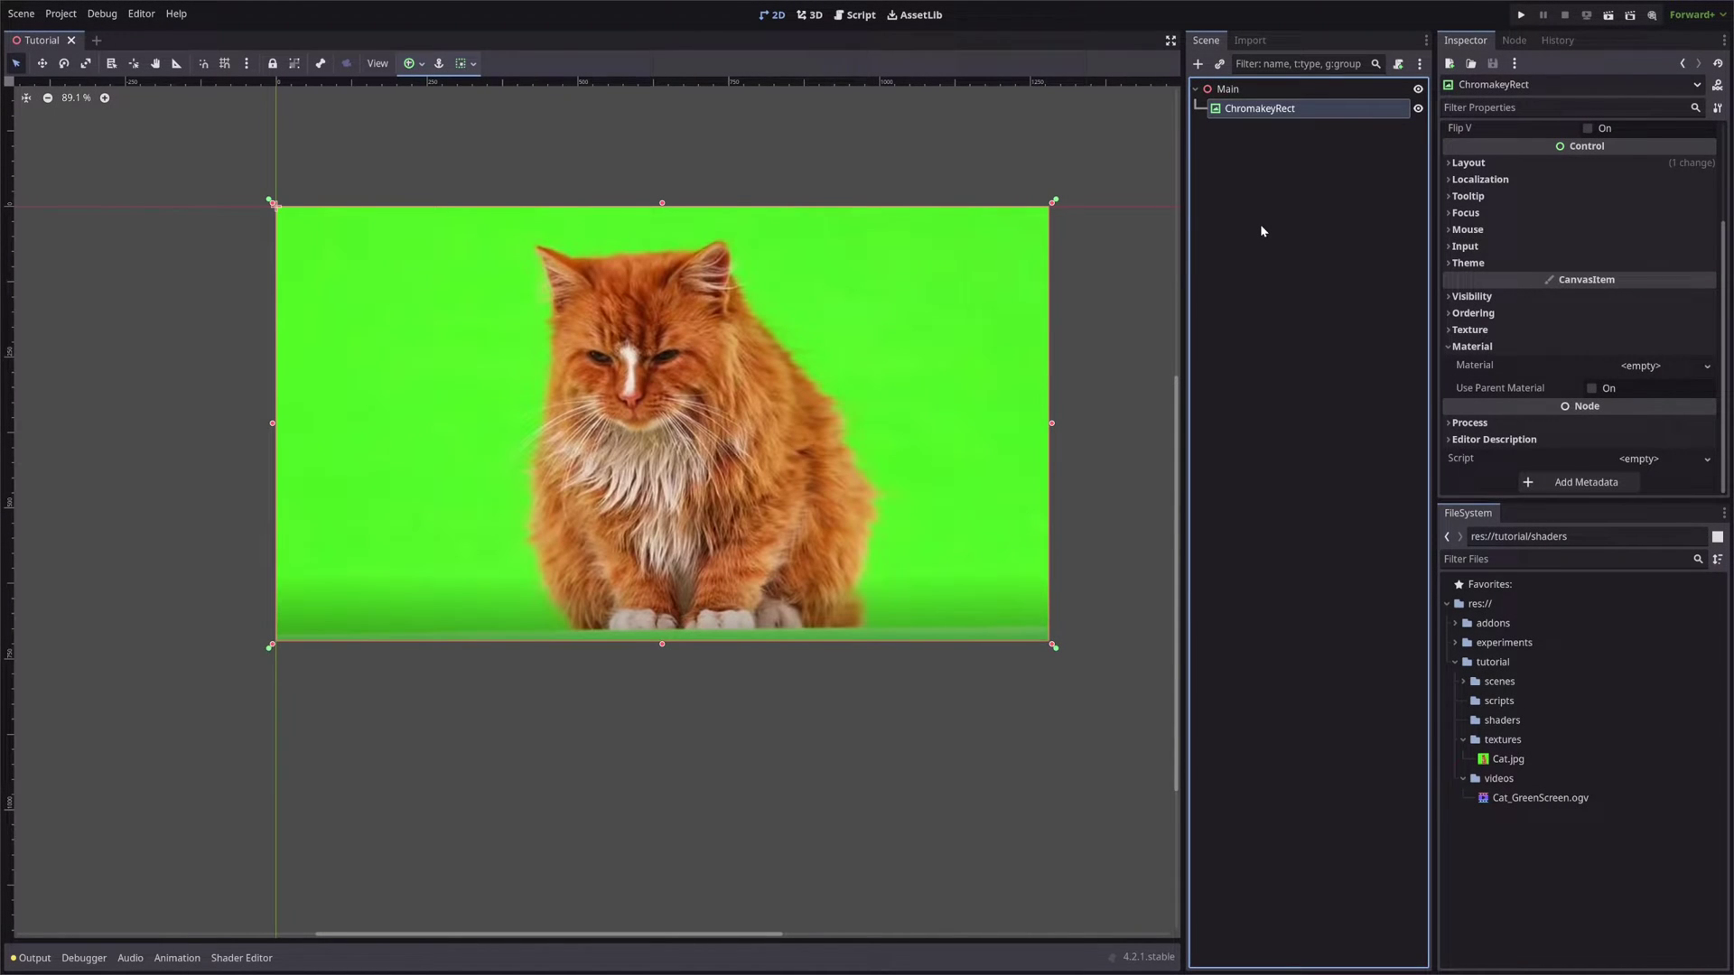
# Add a new VisualShader resource in Canvas Item mode to the shaders folder, named chromakey_shader.
pyautogui.scroll(3, 1490, 225)
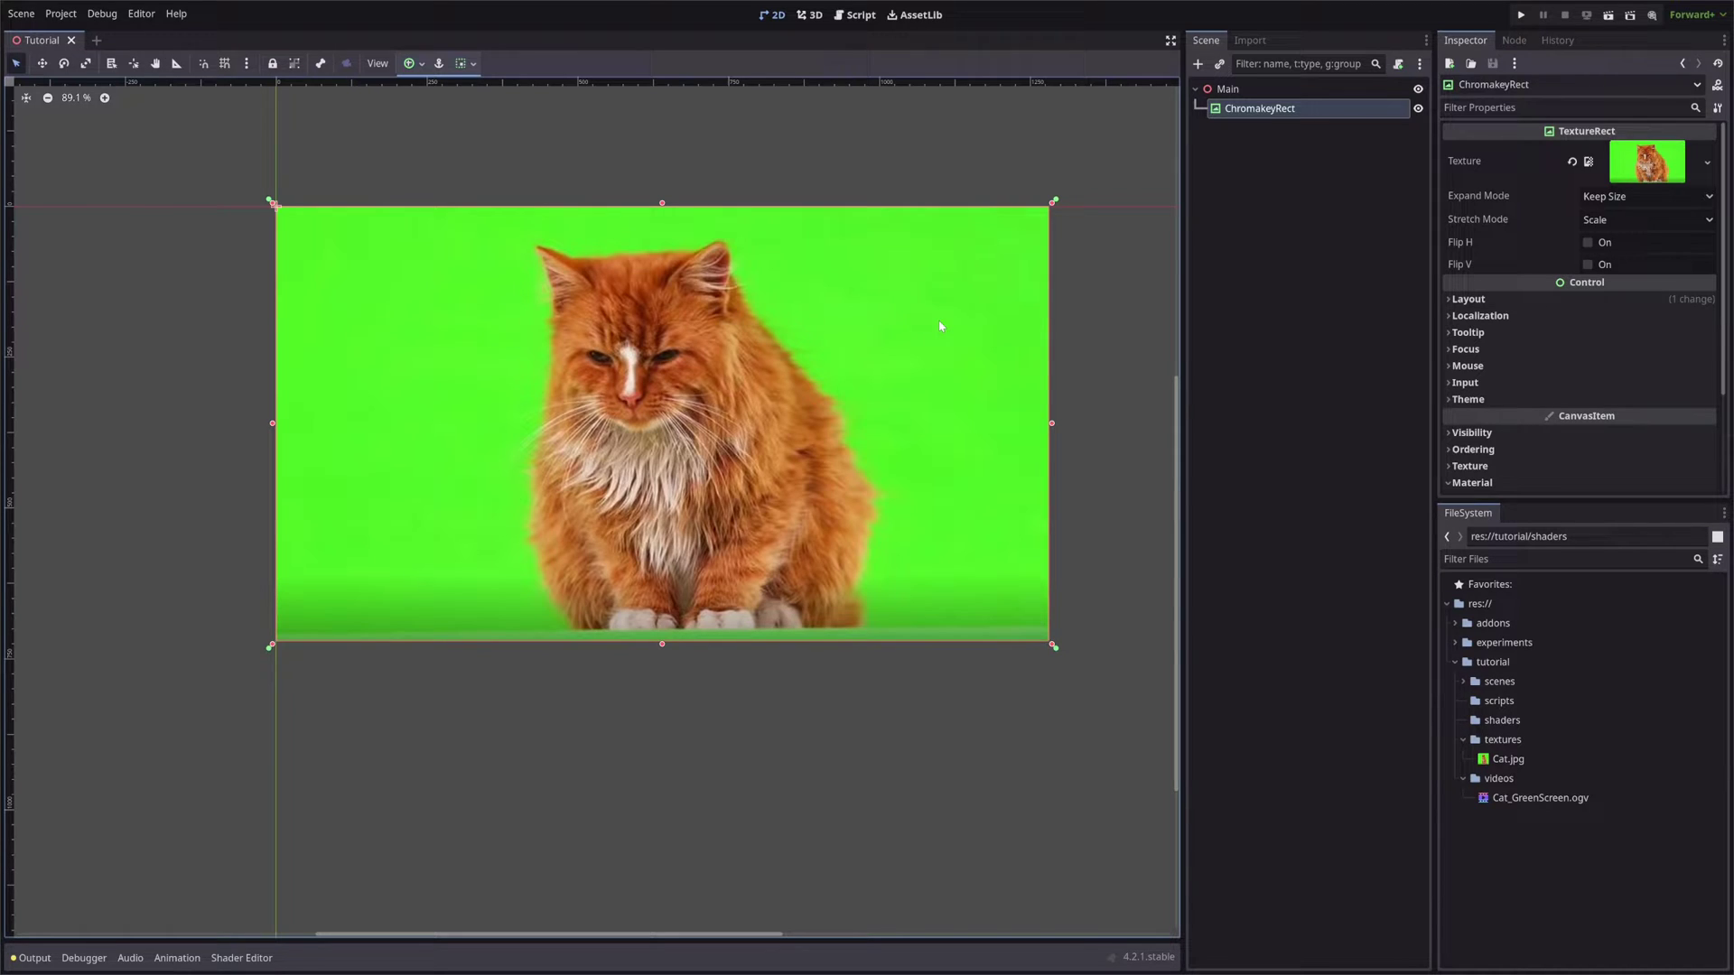
pyautogui.rightClick(1499, 719)
pyautogui.moveTo(1526, 707)
pyautogui.click(1437, 757)
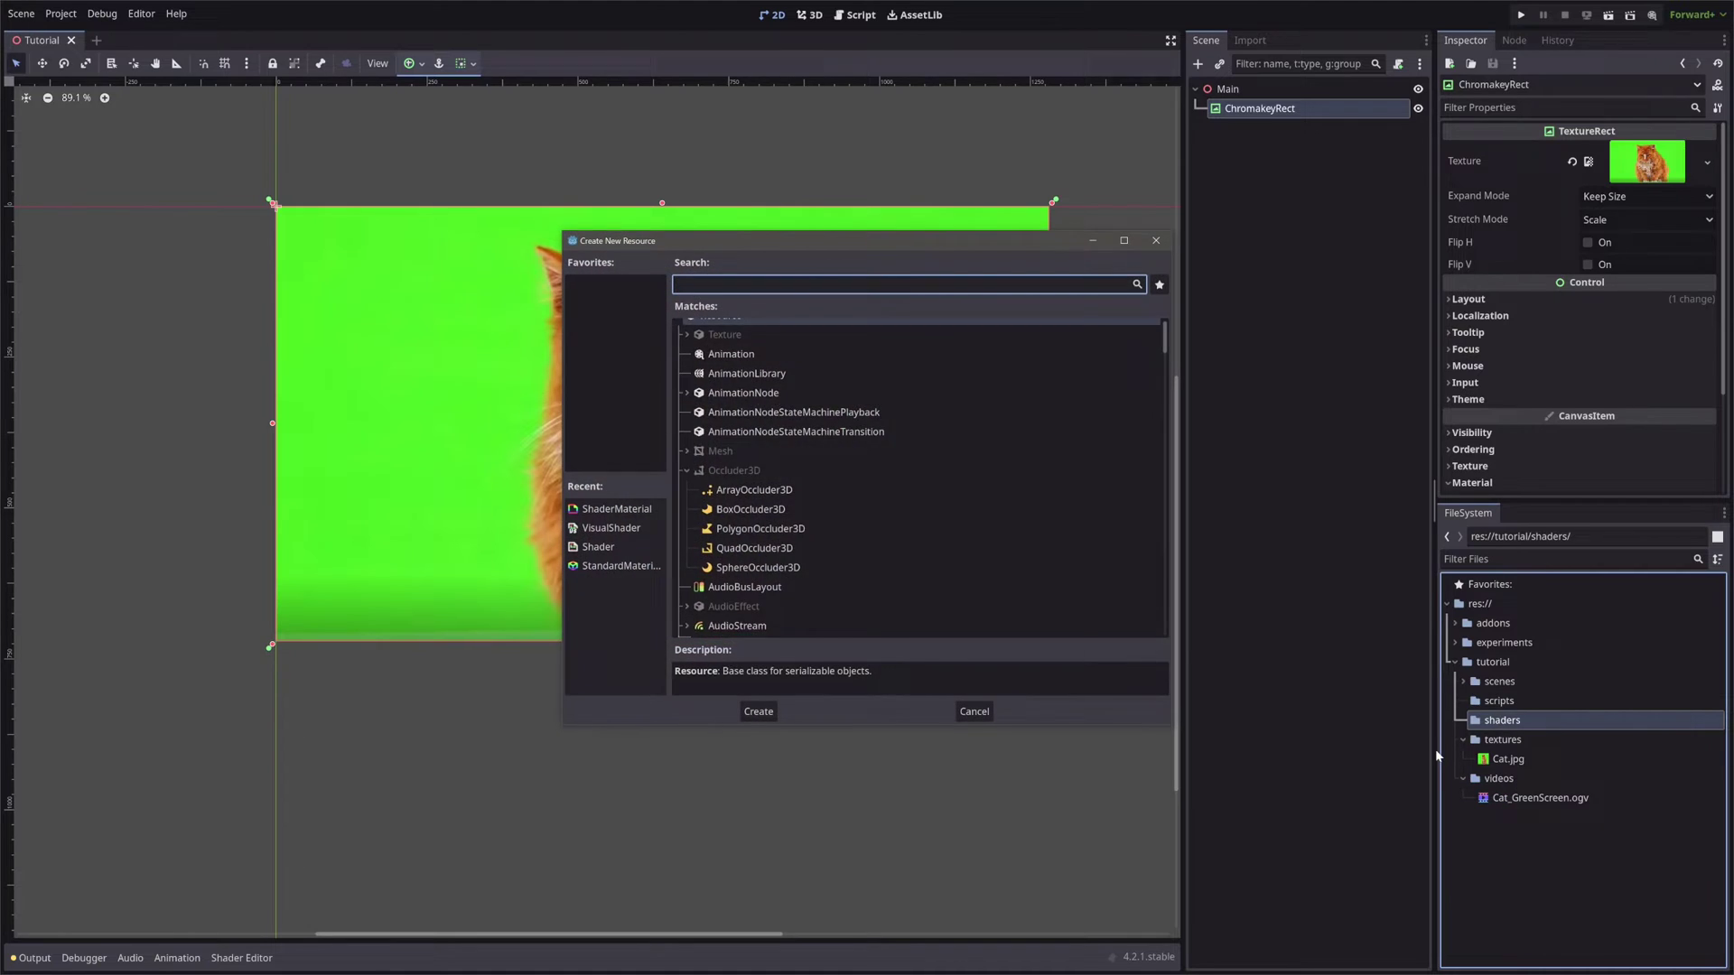
pyautogui.write('visual')
pyautogui.press('Return')
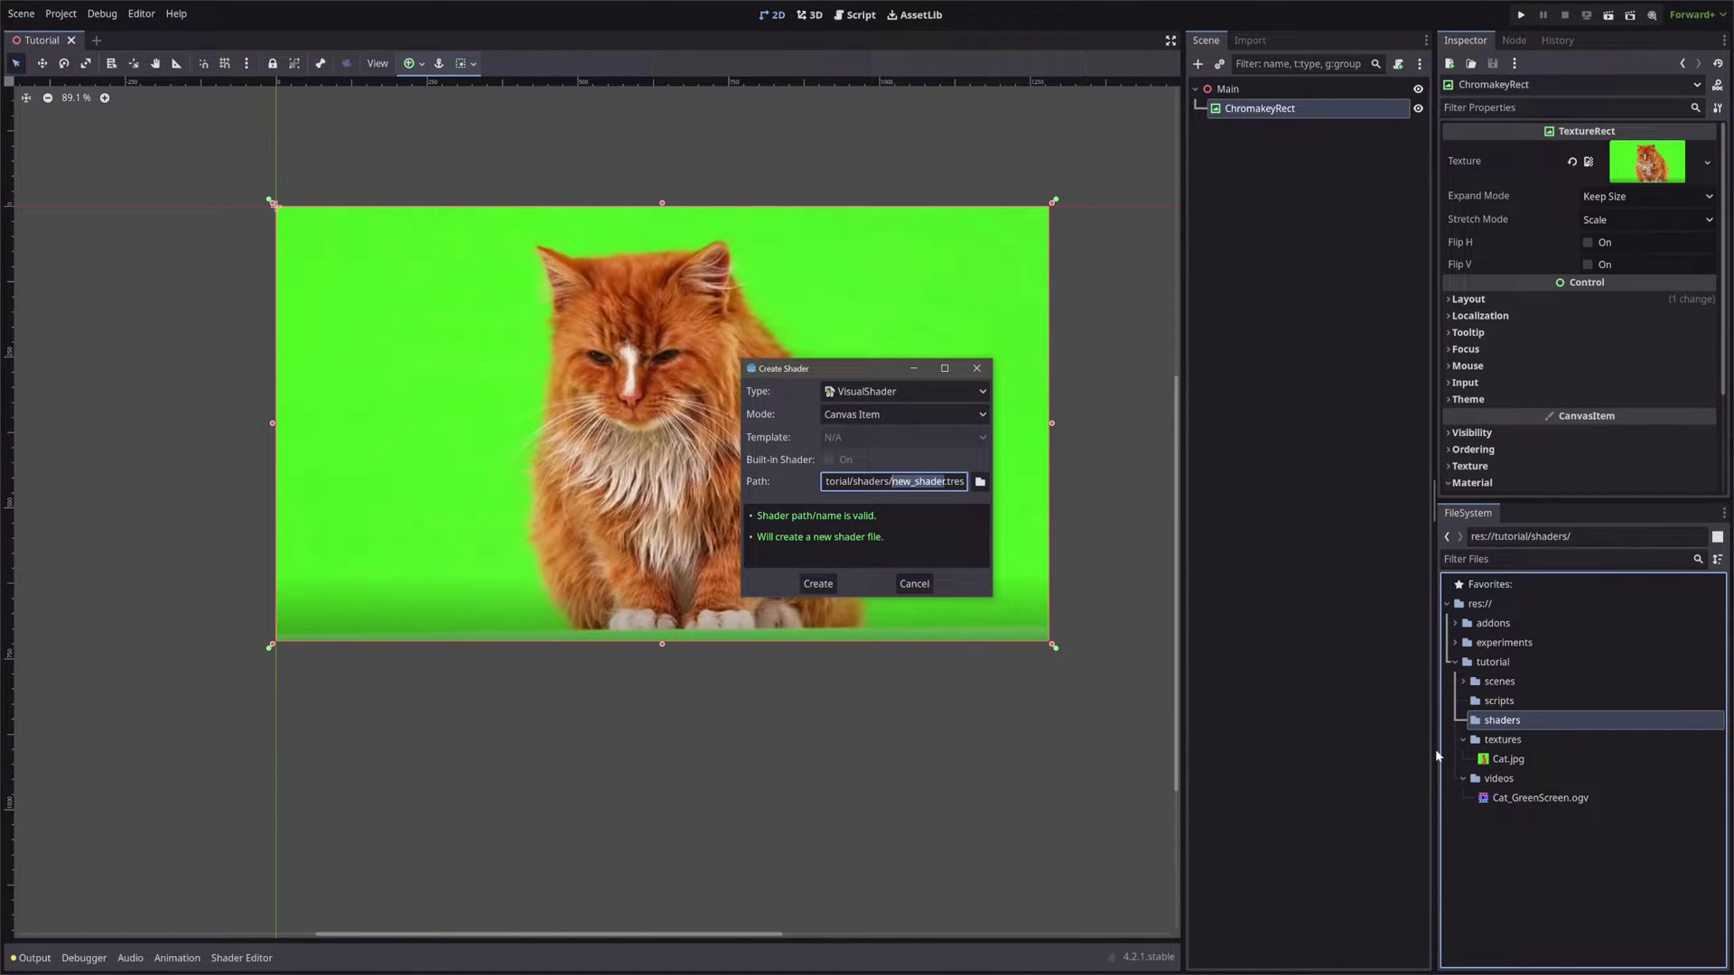
pyautogui.click(950, 414)
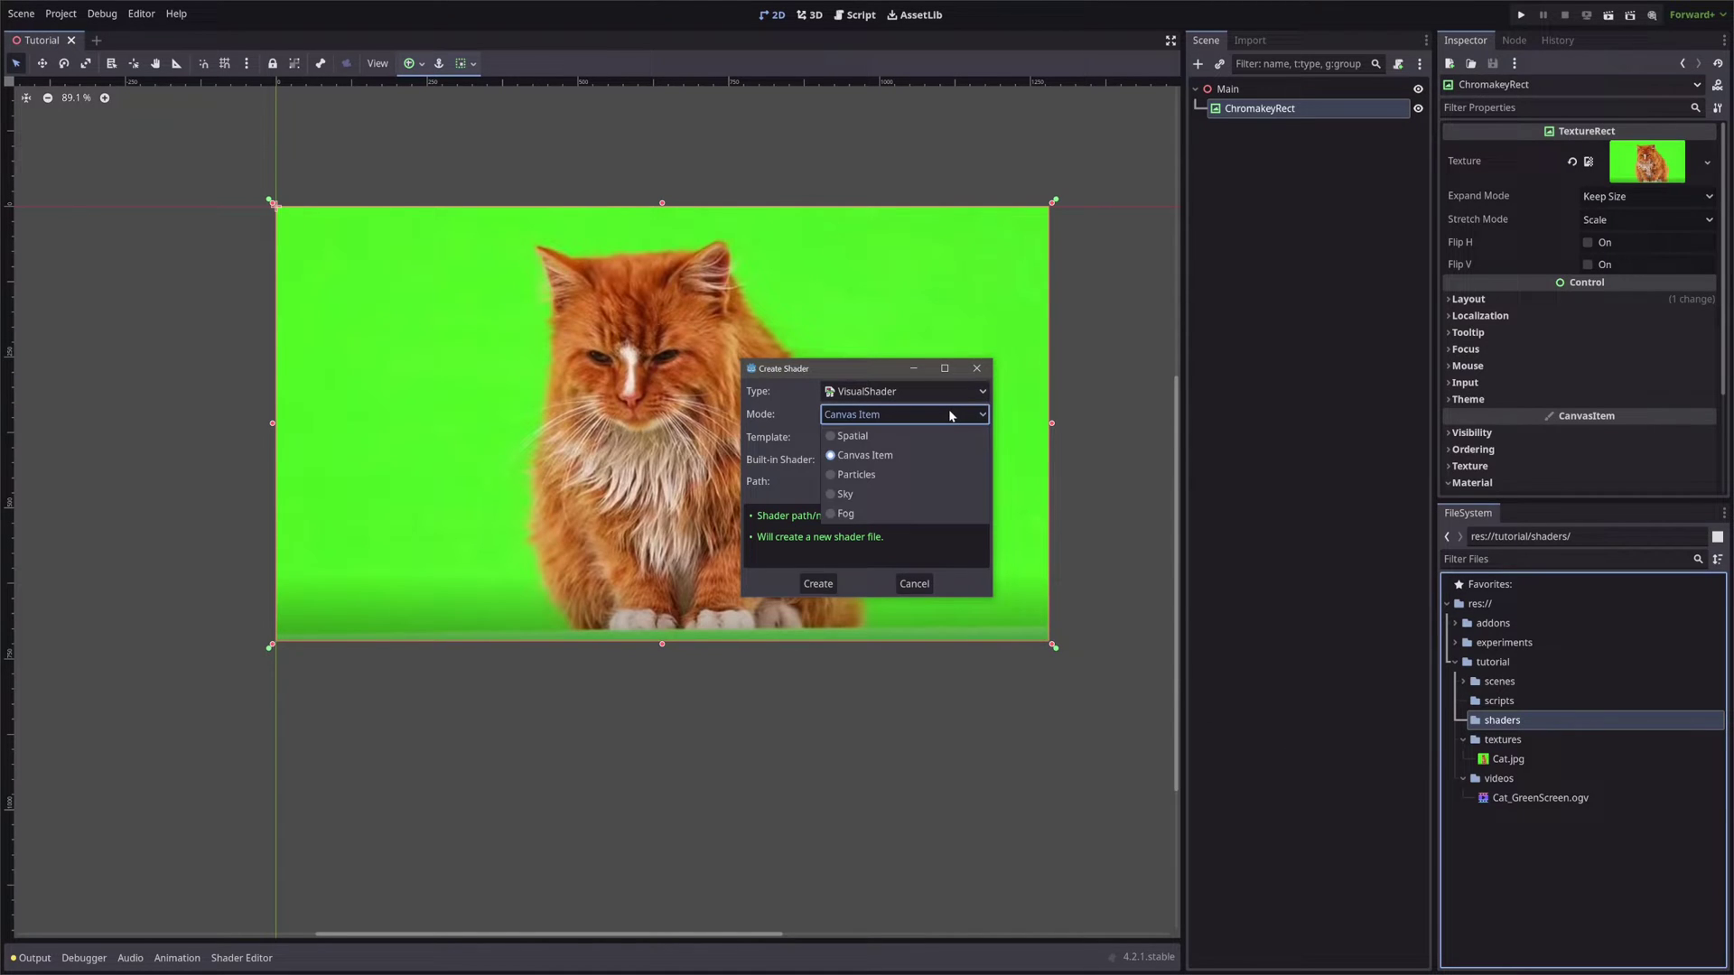
pyautogui.click(930, 455)
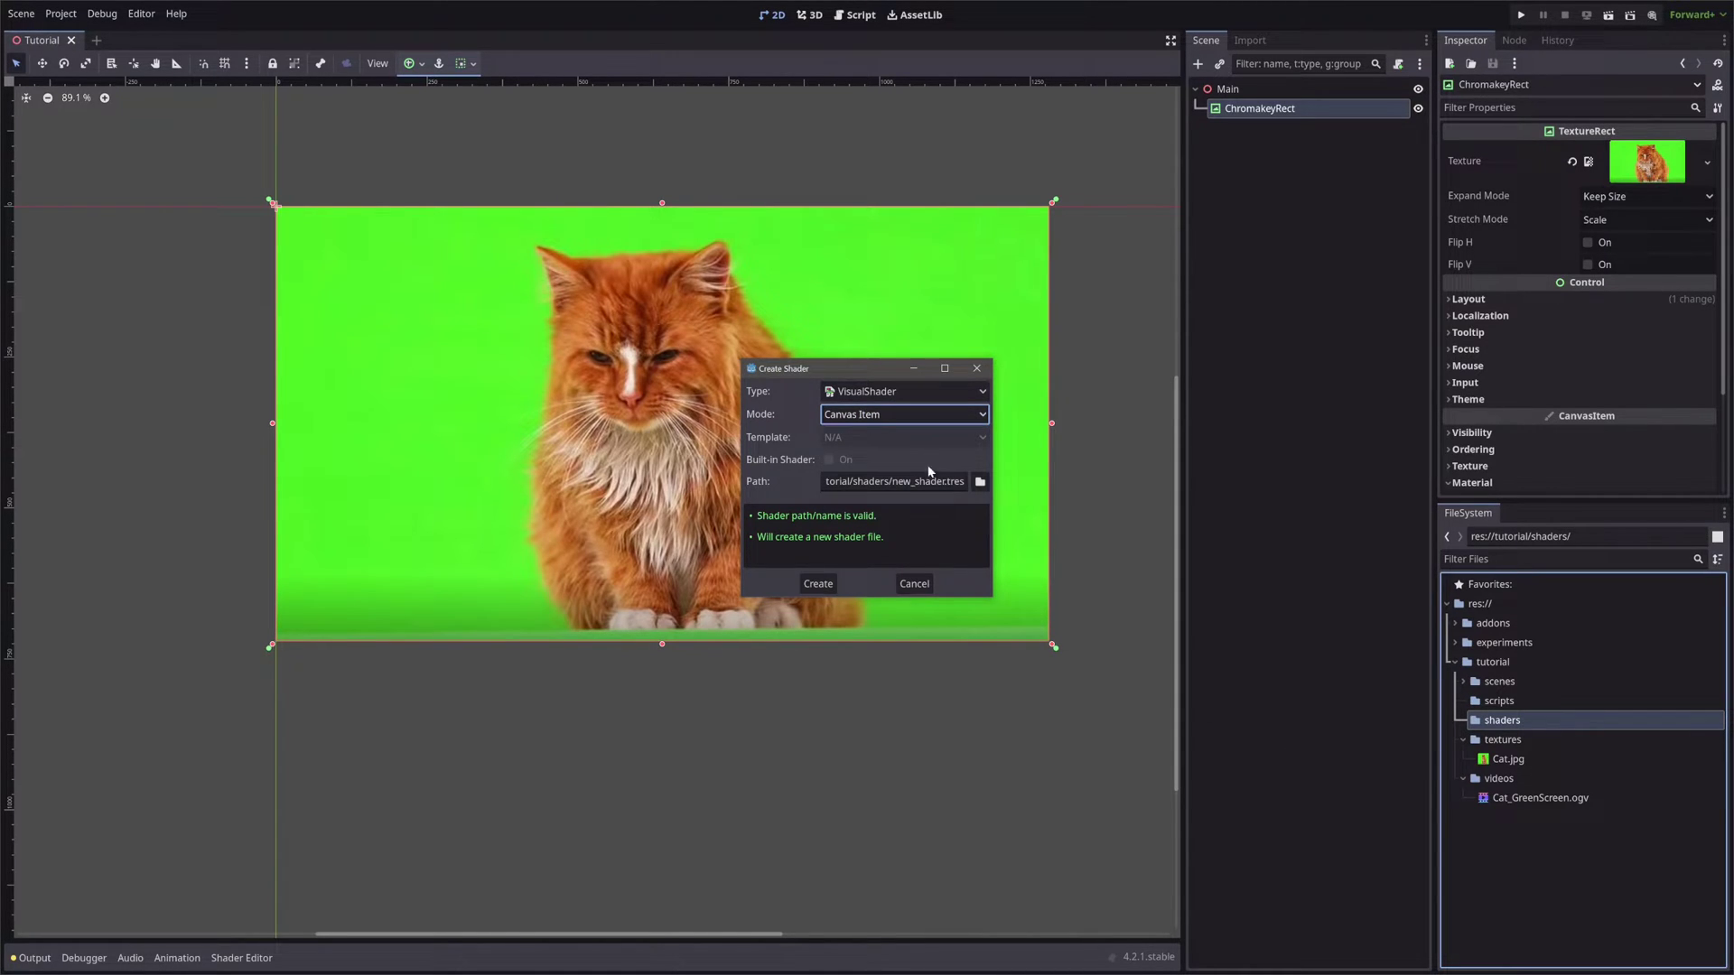
pyautogui.write('chromakey_shader')
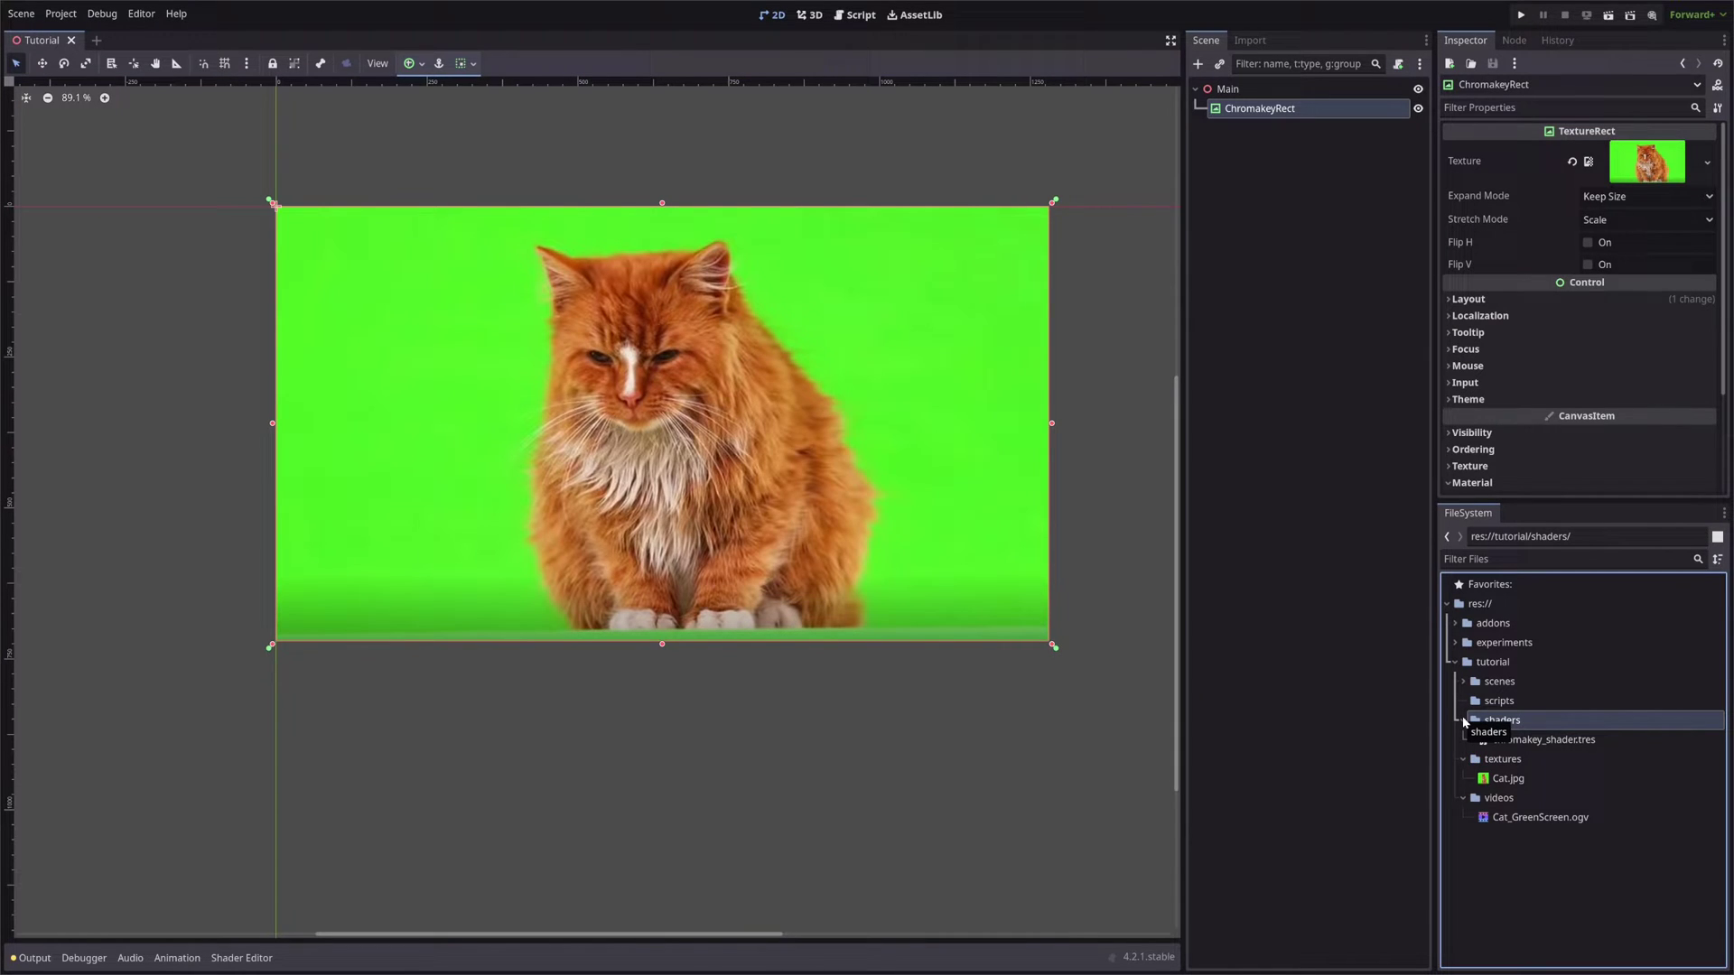
# Create a ShaderMaterial saved as chromakey.material using chromakey_shader.tres as its shader.
pyautogui.rightClick(1481, 720)
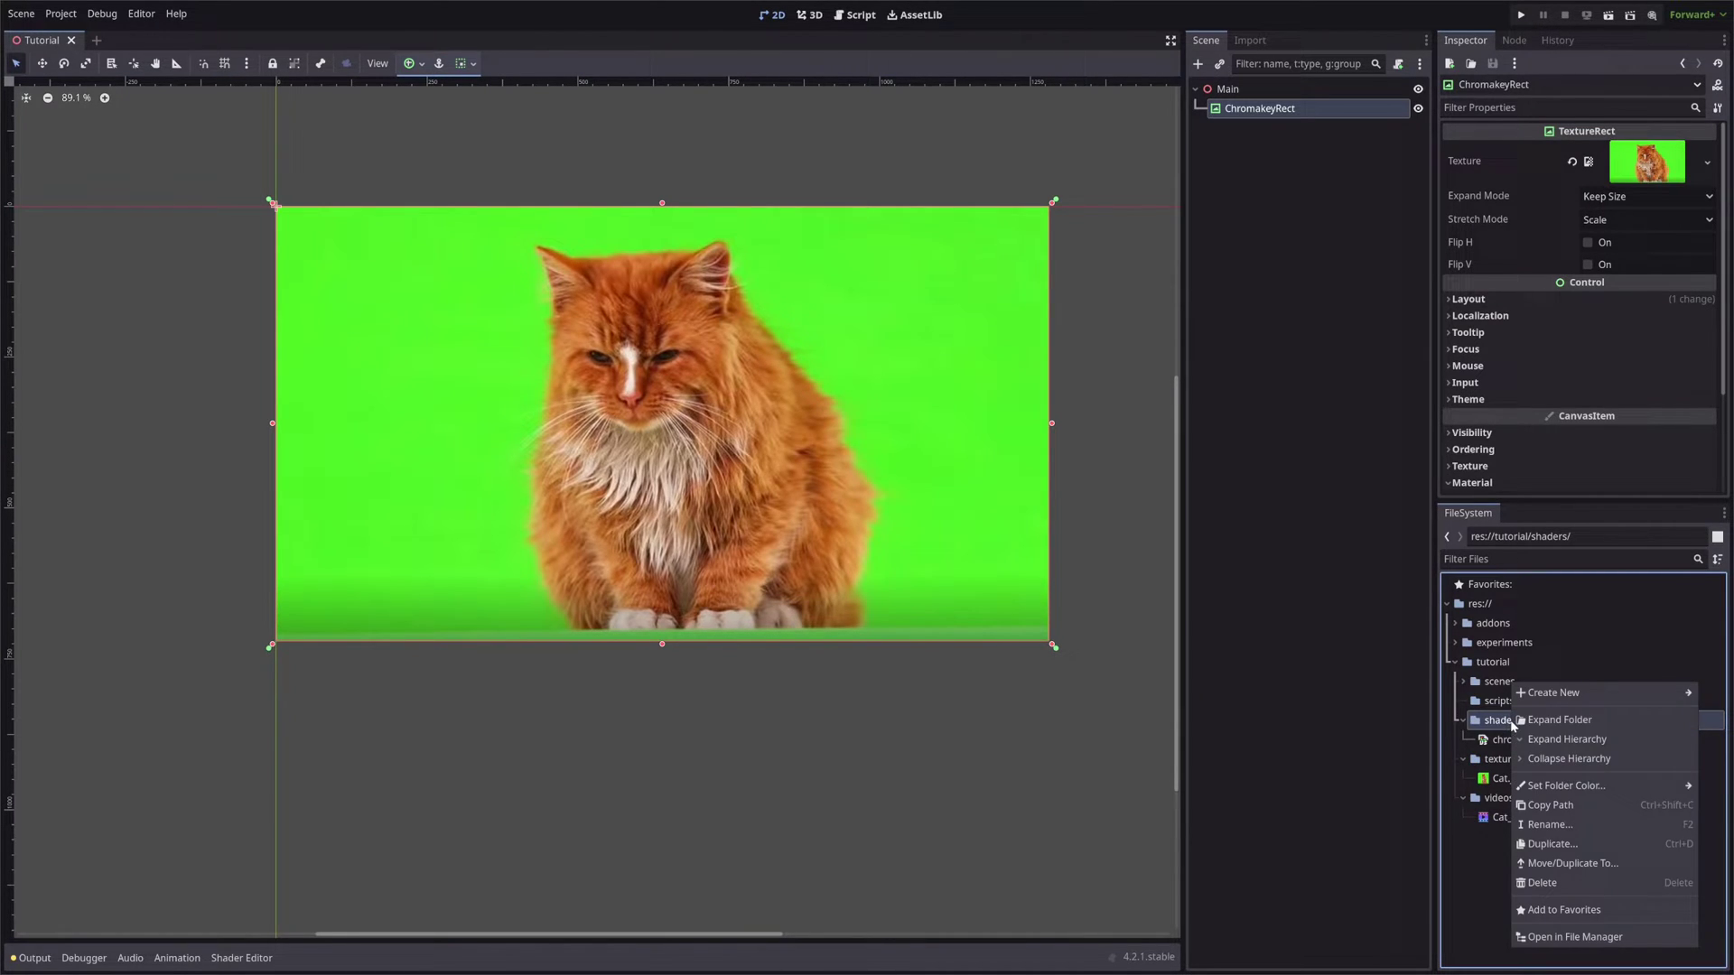
pyautogui.moveTo(1553, 704)
pyautogui.click(1474, 752)
pyautogui.write('shadermaterial')
pyautogui.press('Return')
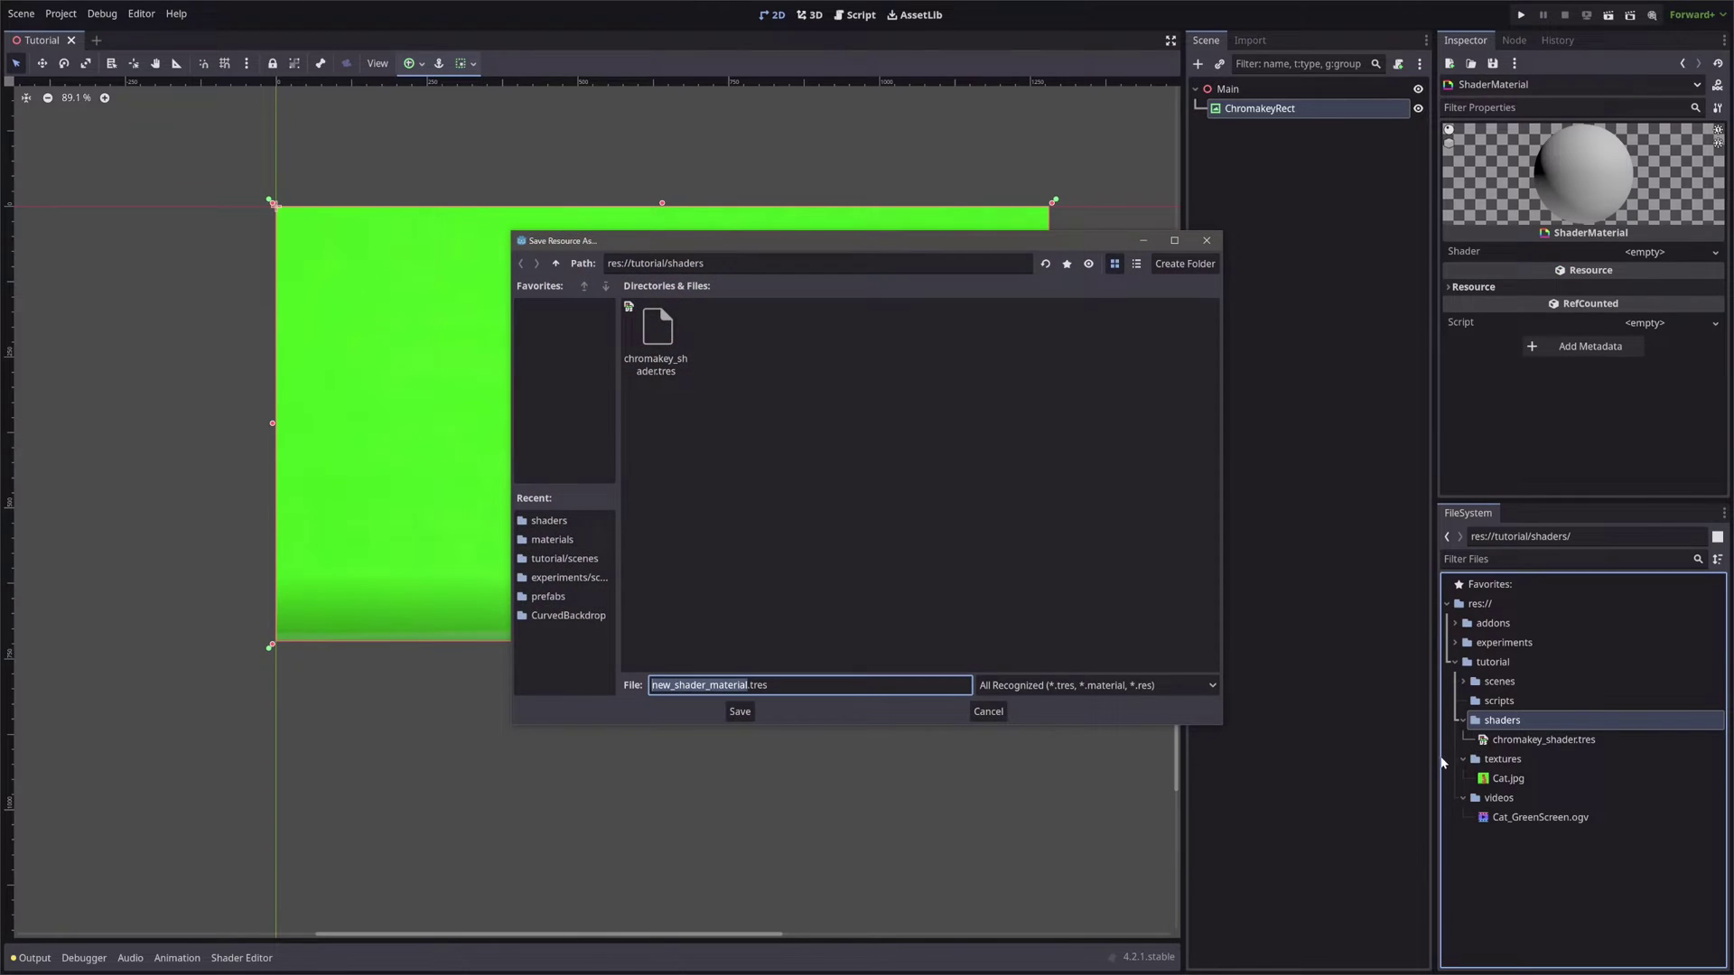
pyautogui.press('BackSpace')
pyautogui.click(1095, 686)
pyautogui.click(1043, 735)
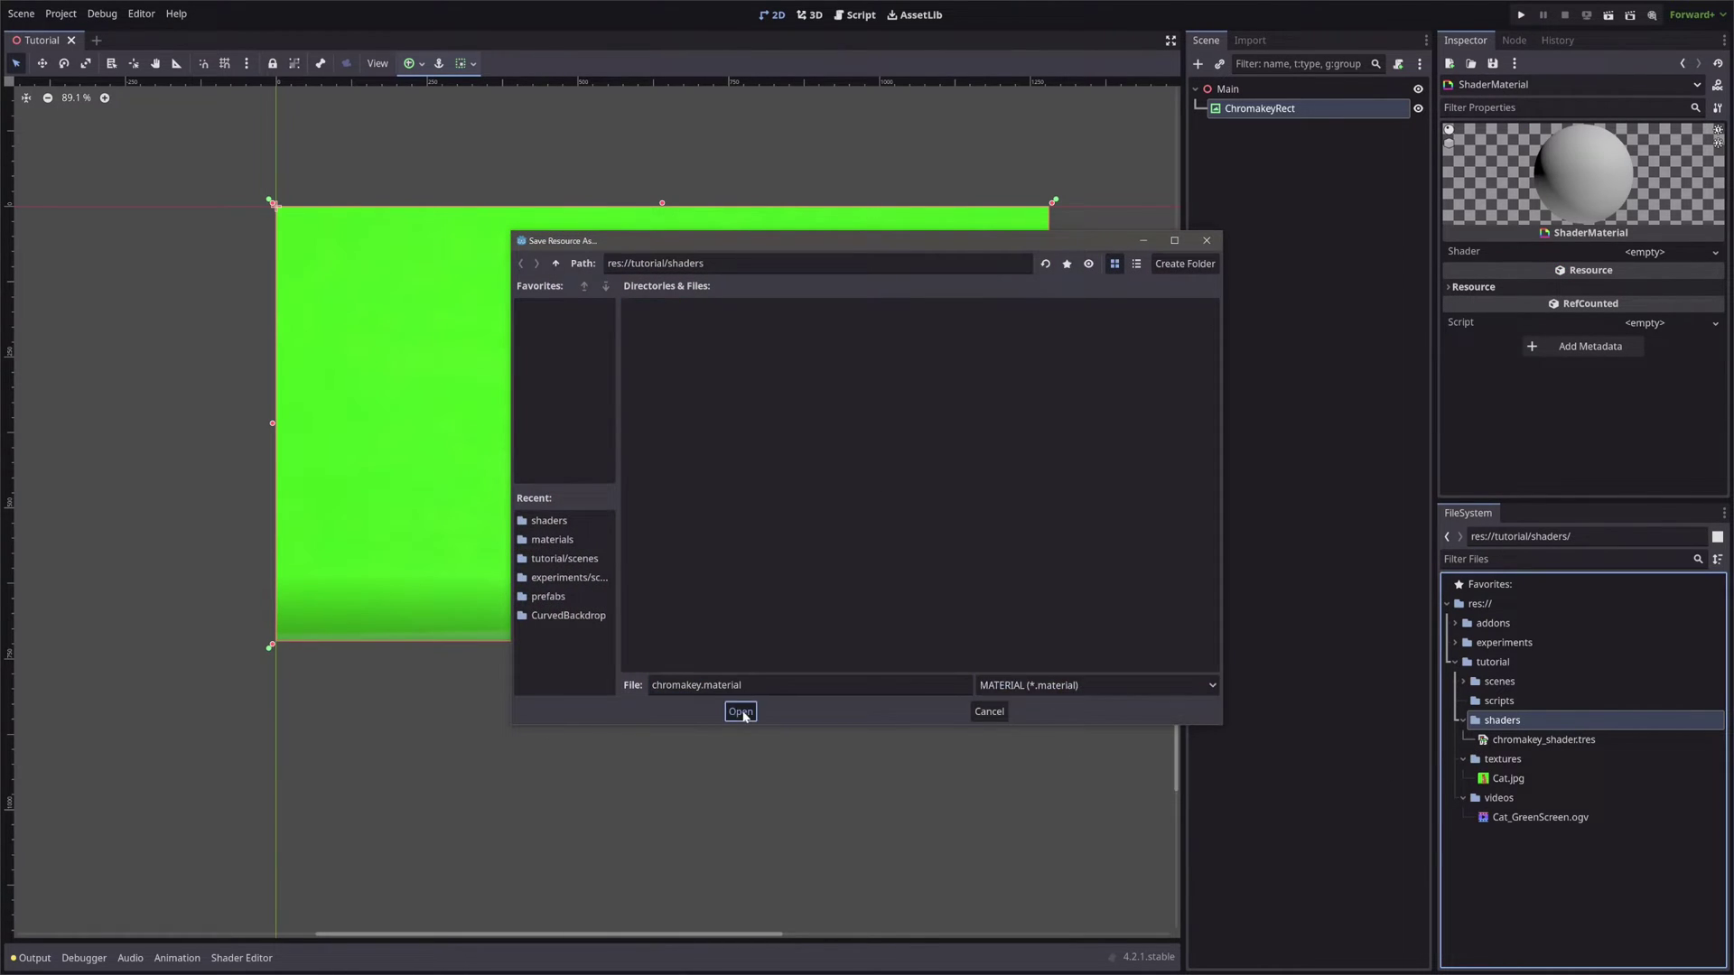
pyautogui.click(740, 712)
pyautogui.moveTo(1518, 764); pyautogui.dragTo(1643, 258)
# Assign chromakey.material to ChromakeyRect's Material slot.
pyautogui.click(1342, 246)
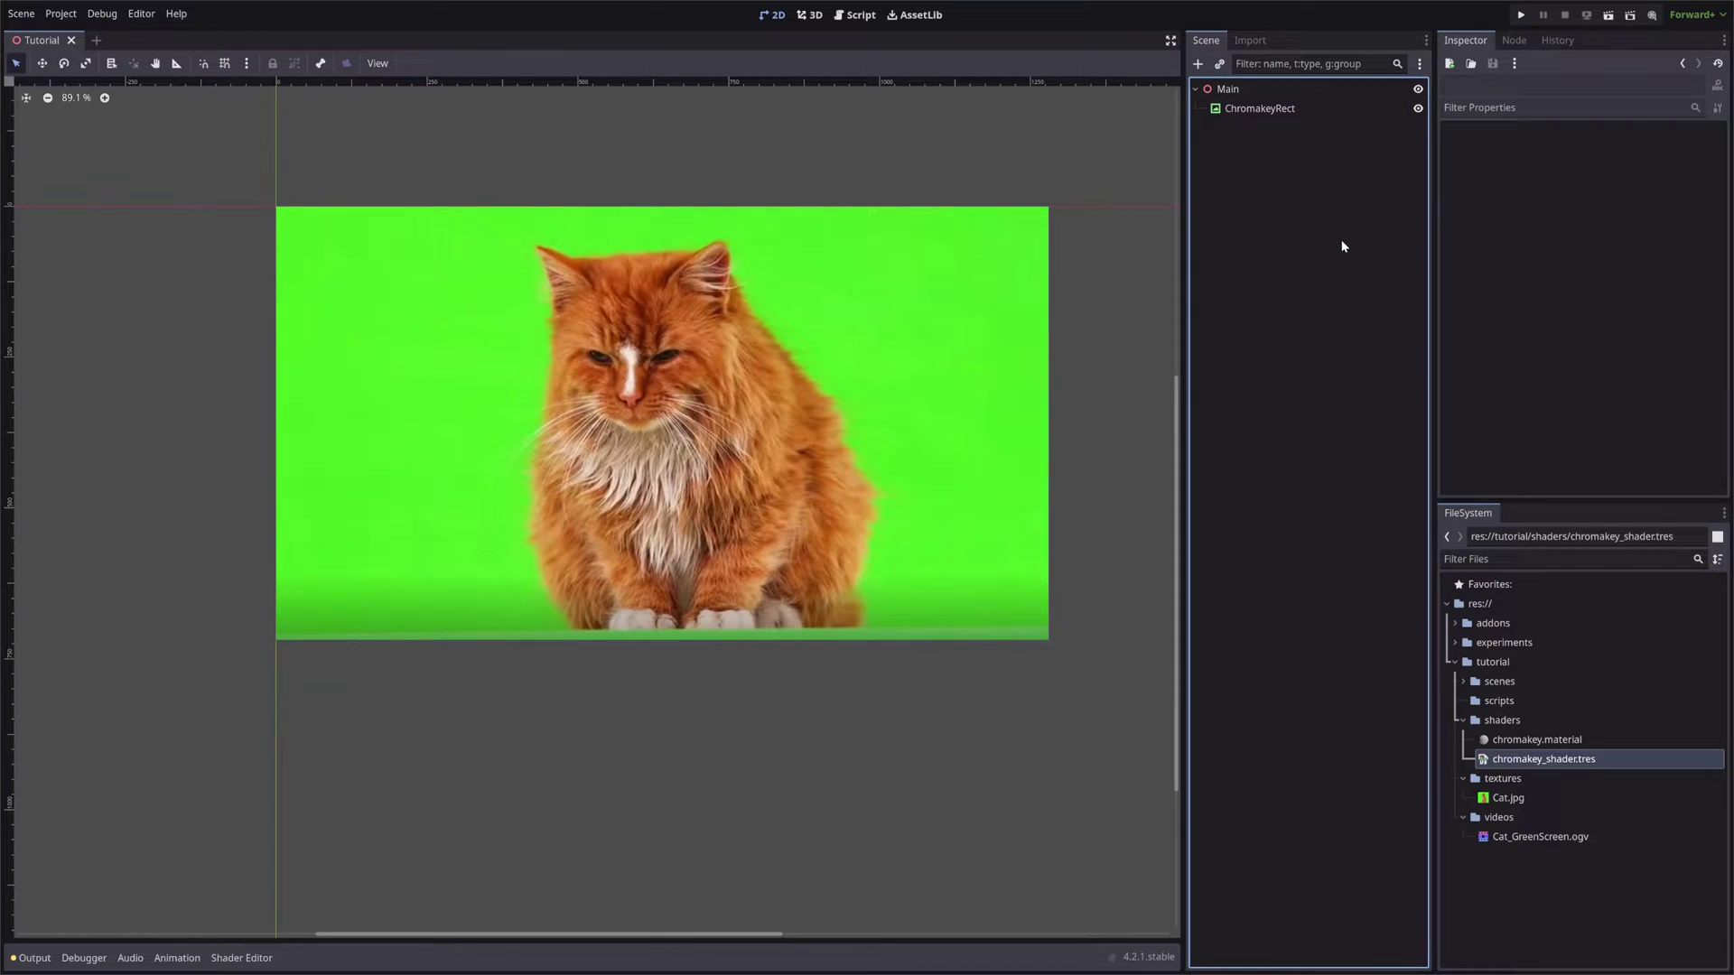
pyautogui.click(1272, 115)
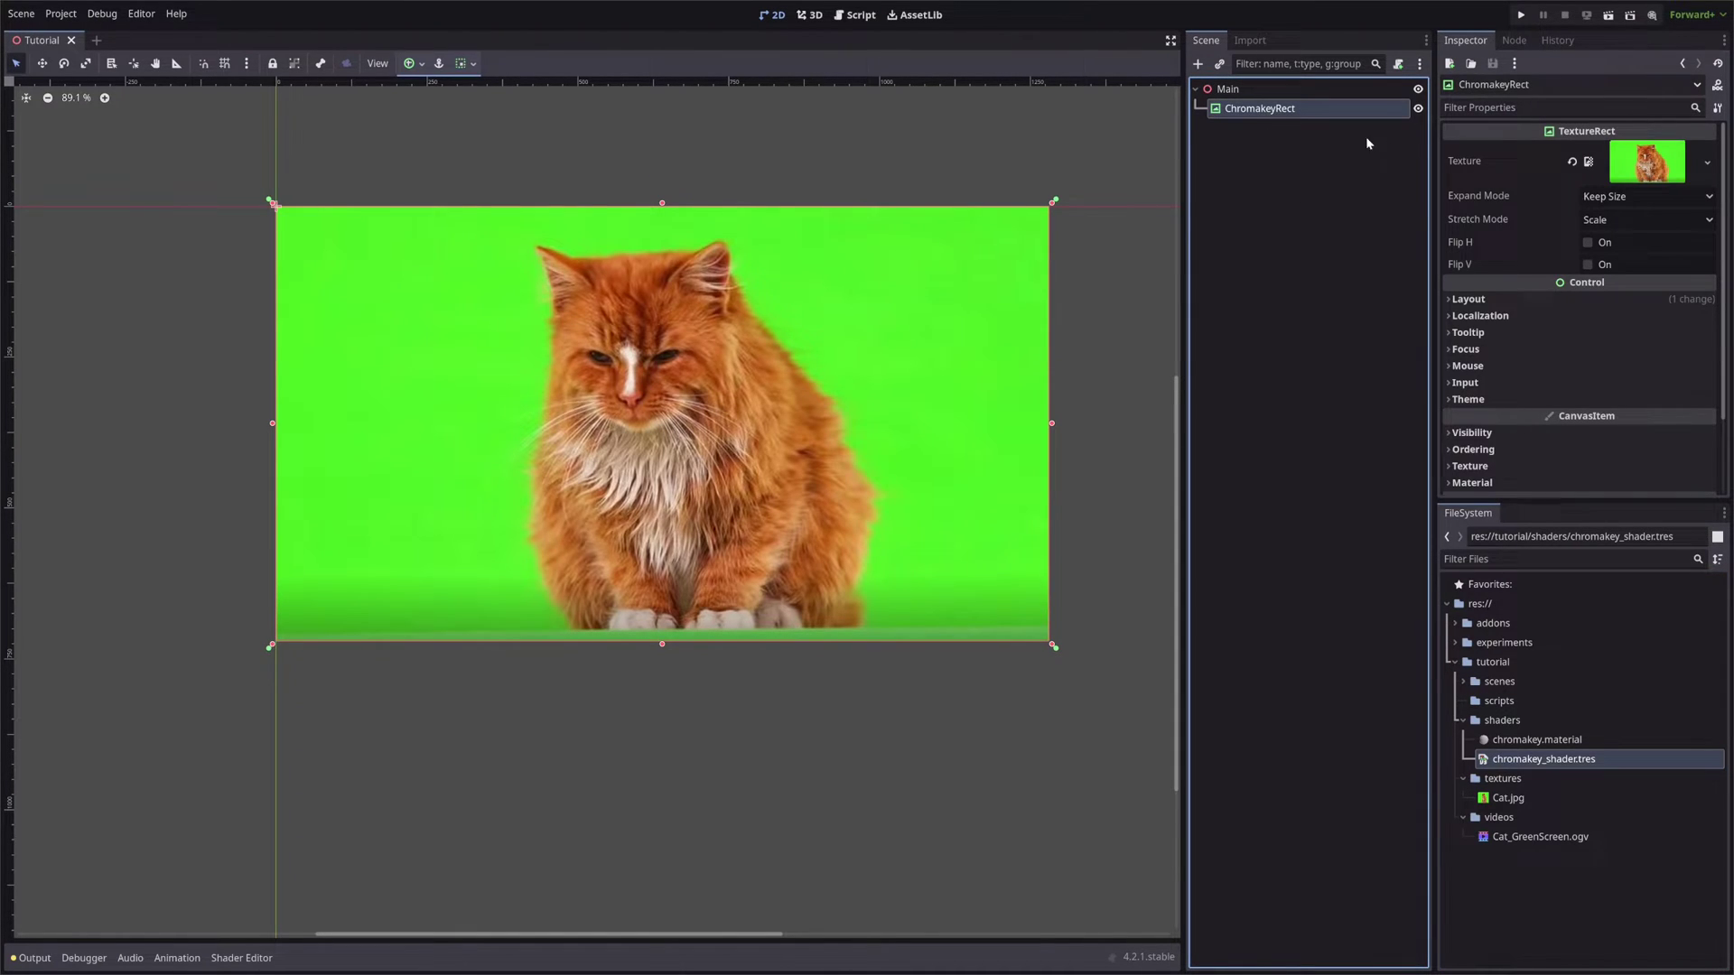
pyautogui.scroll(-3, 1568, 240)
pyautogui.click(1567, 389)
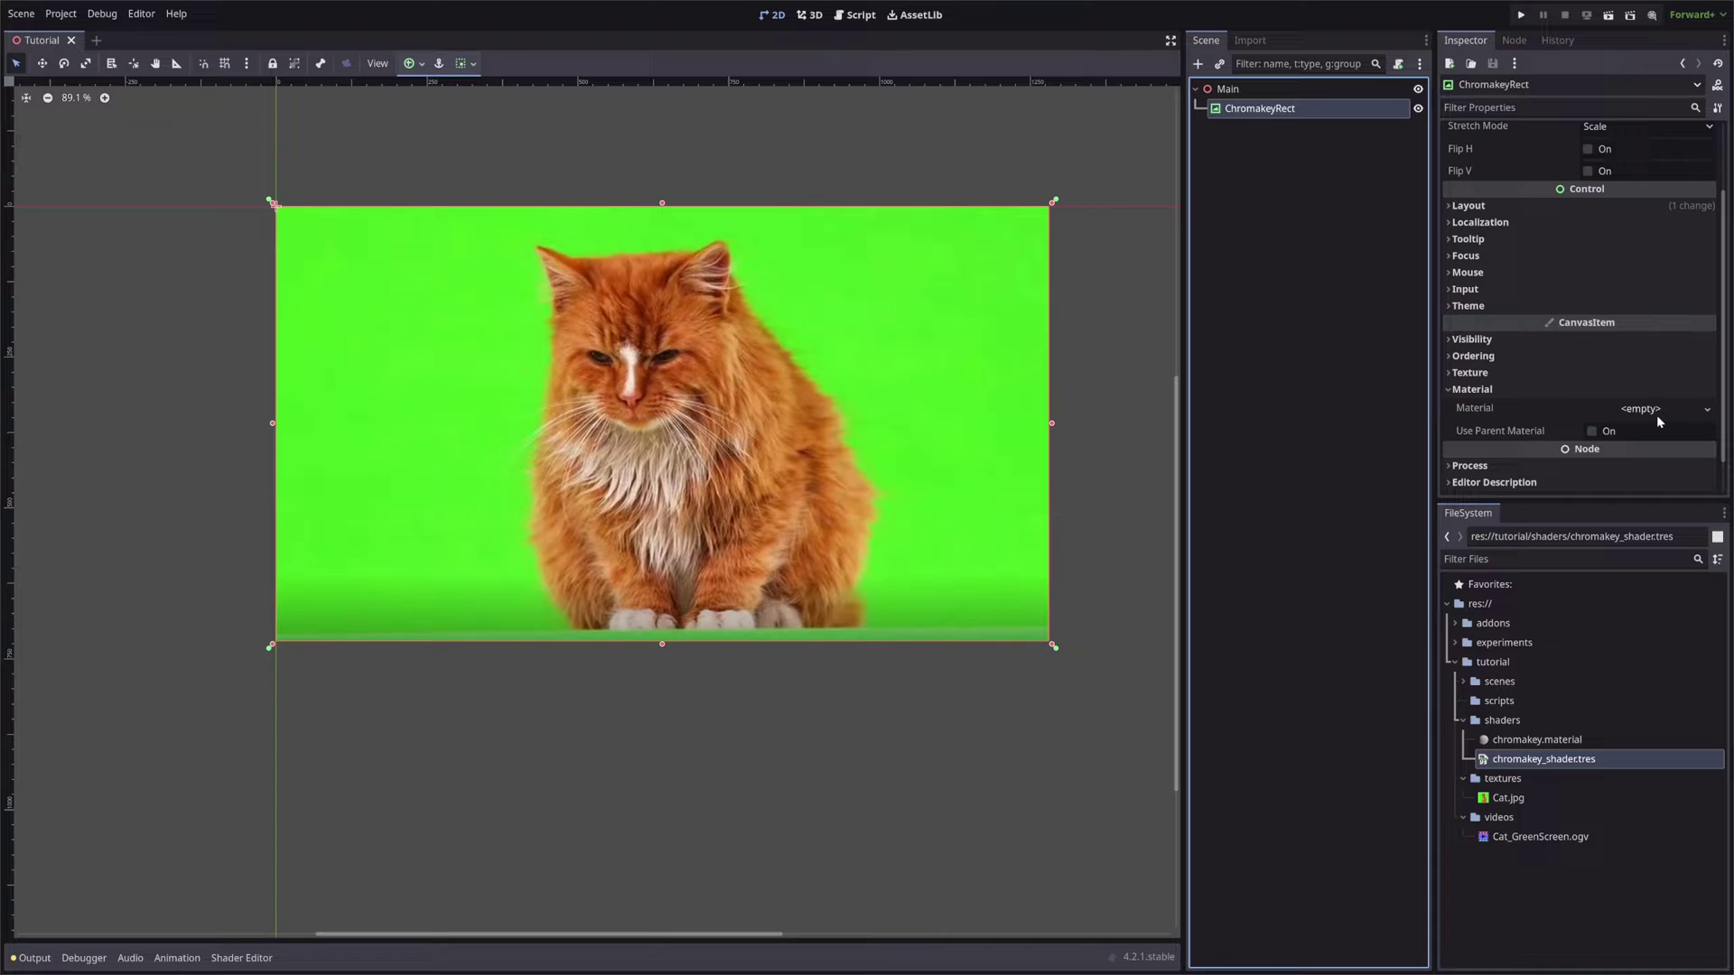
pyautogui.click(1532, 746)
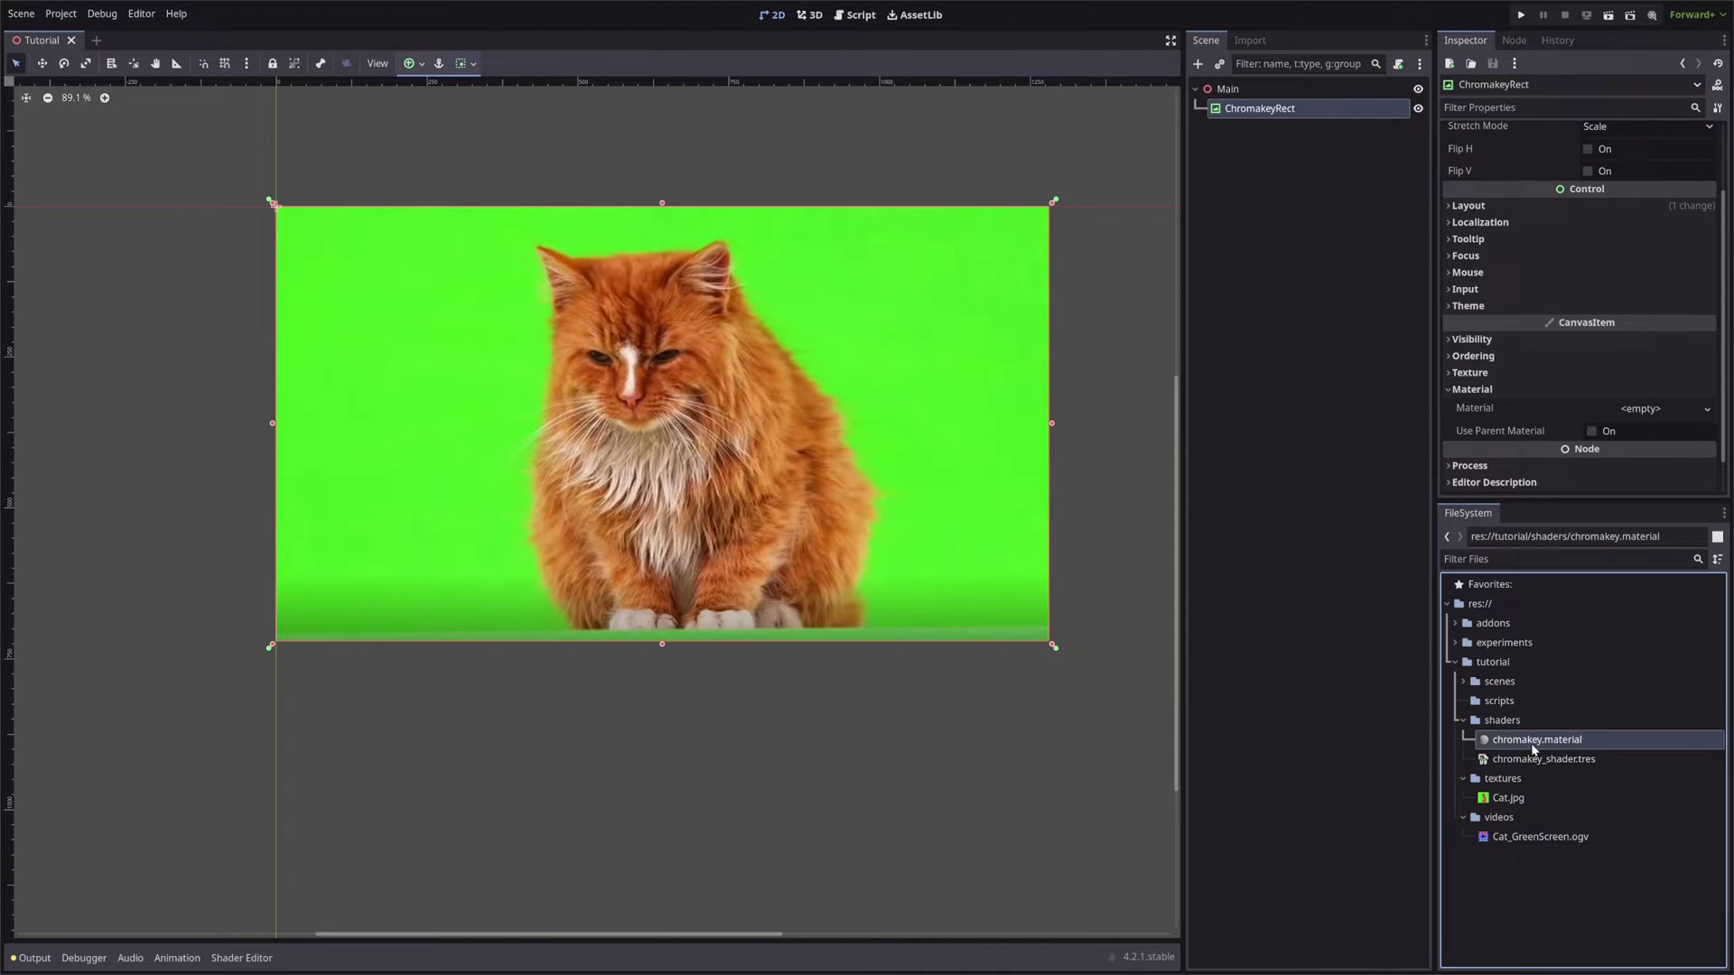
pyautogui.moveTo(1533, 749); pyautogui.dragTo(1645, 410)
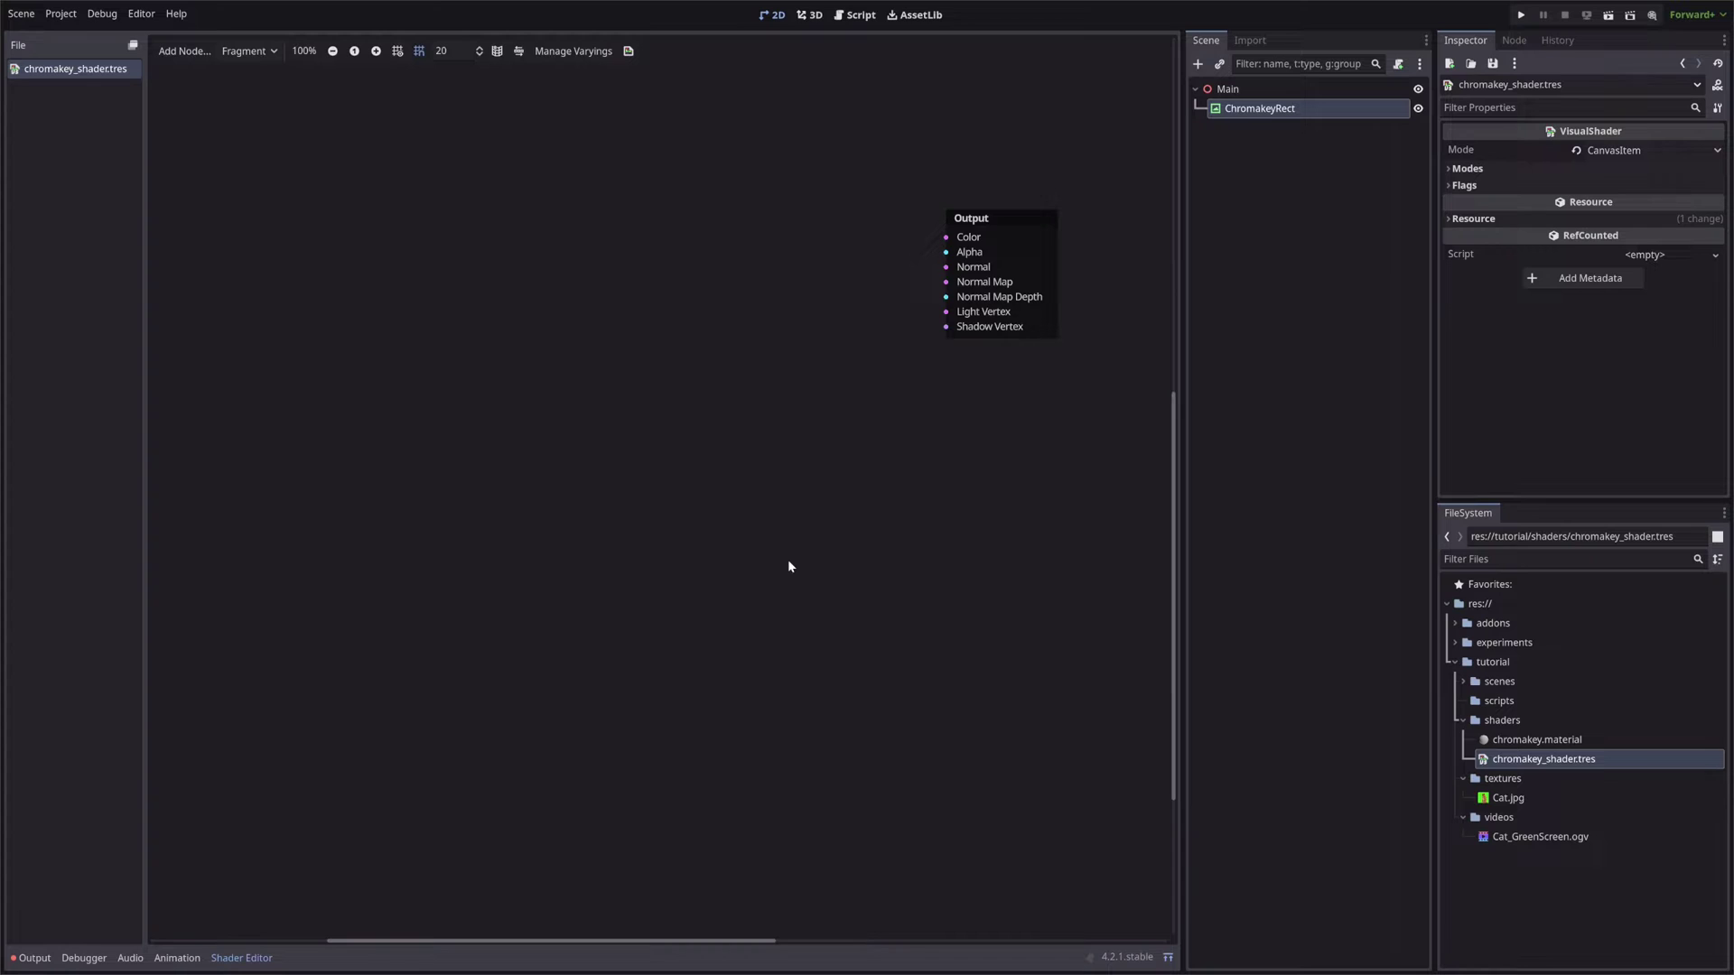
# Drop Cat.jpg into the visual shader graph as a Texture2D node.
pyautogui.moveTo(1498, 802); pyautogui.dragTo(449, 180)
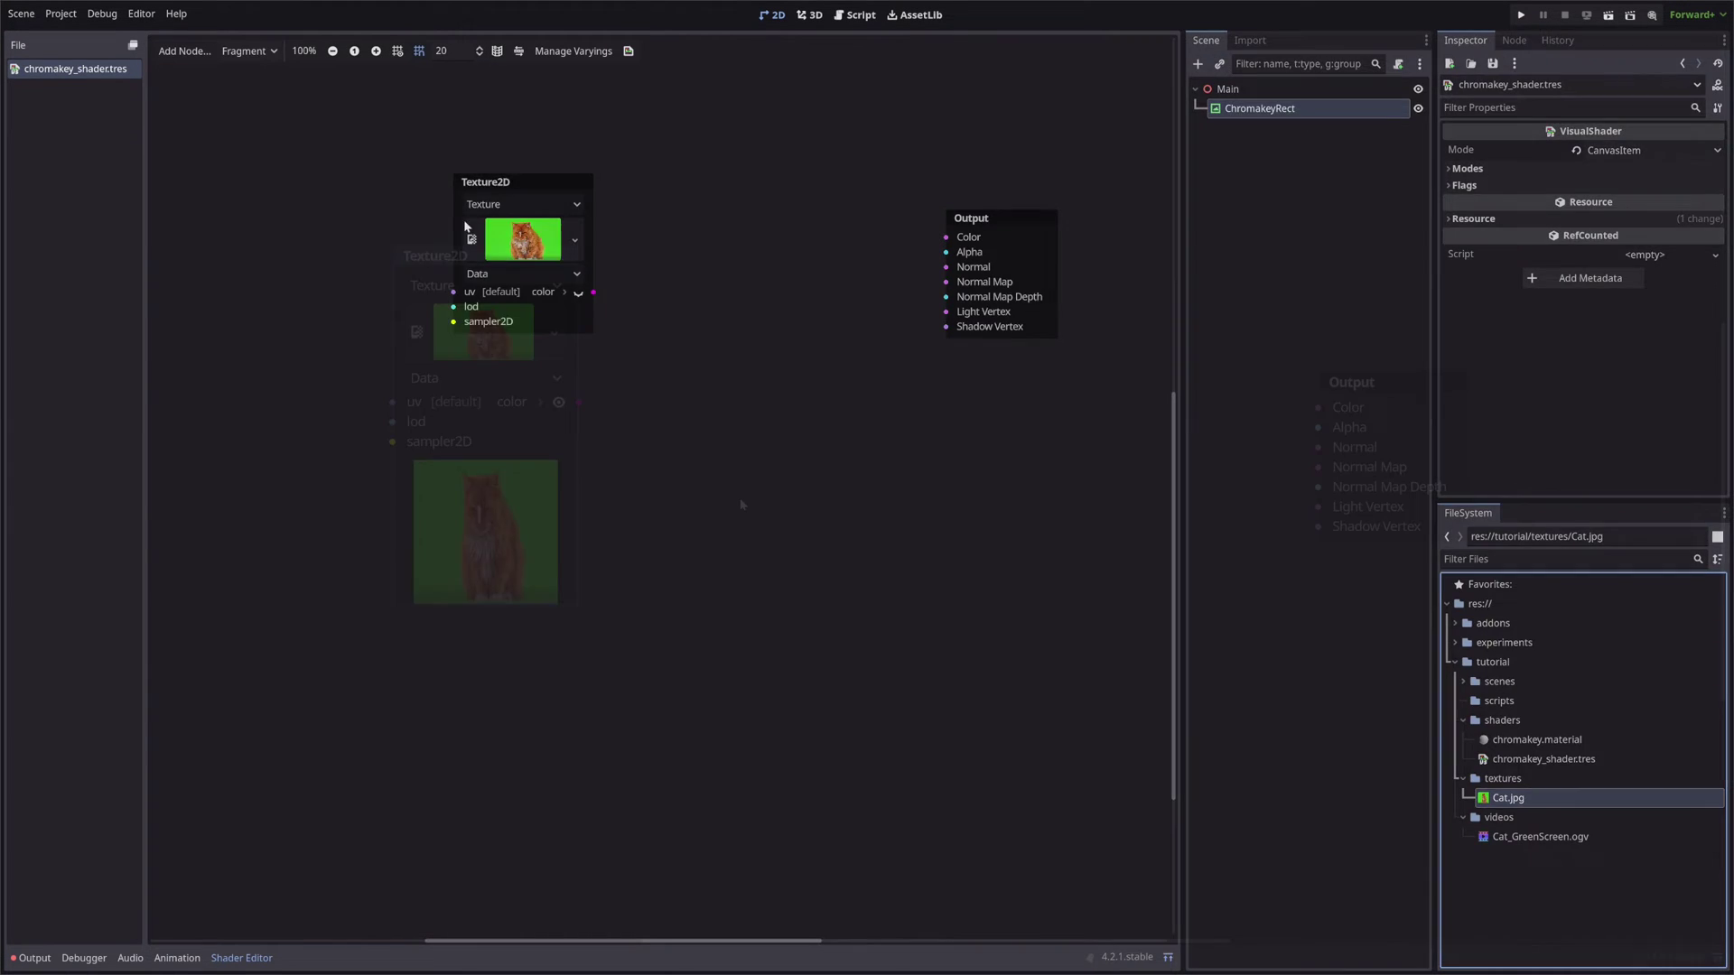
pyautogui.hotkey('ctrl', 'shift', 'F11')
pyautogui.scroll(2, 741, 504)
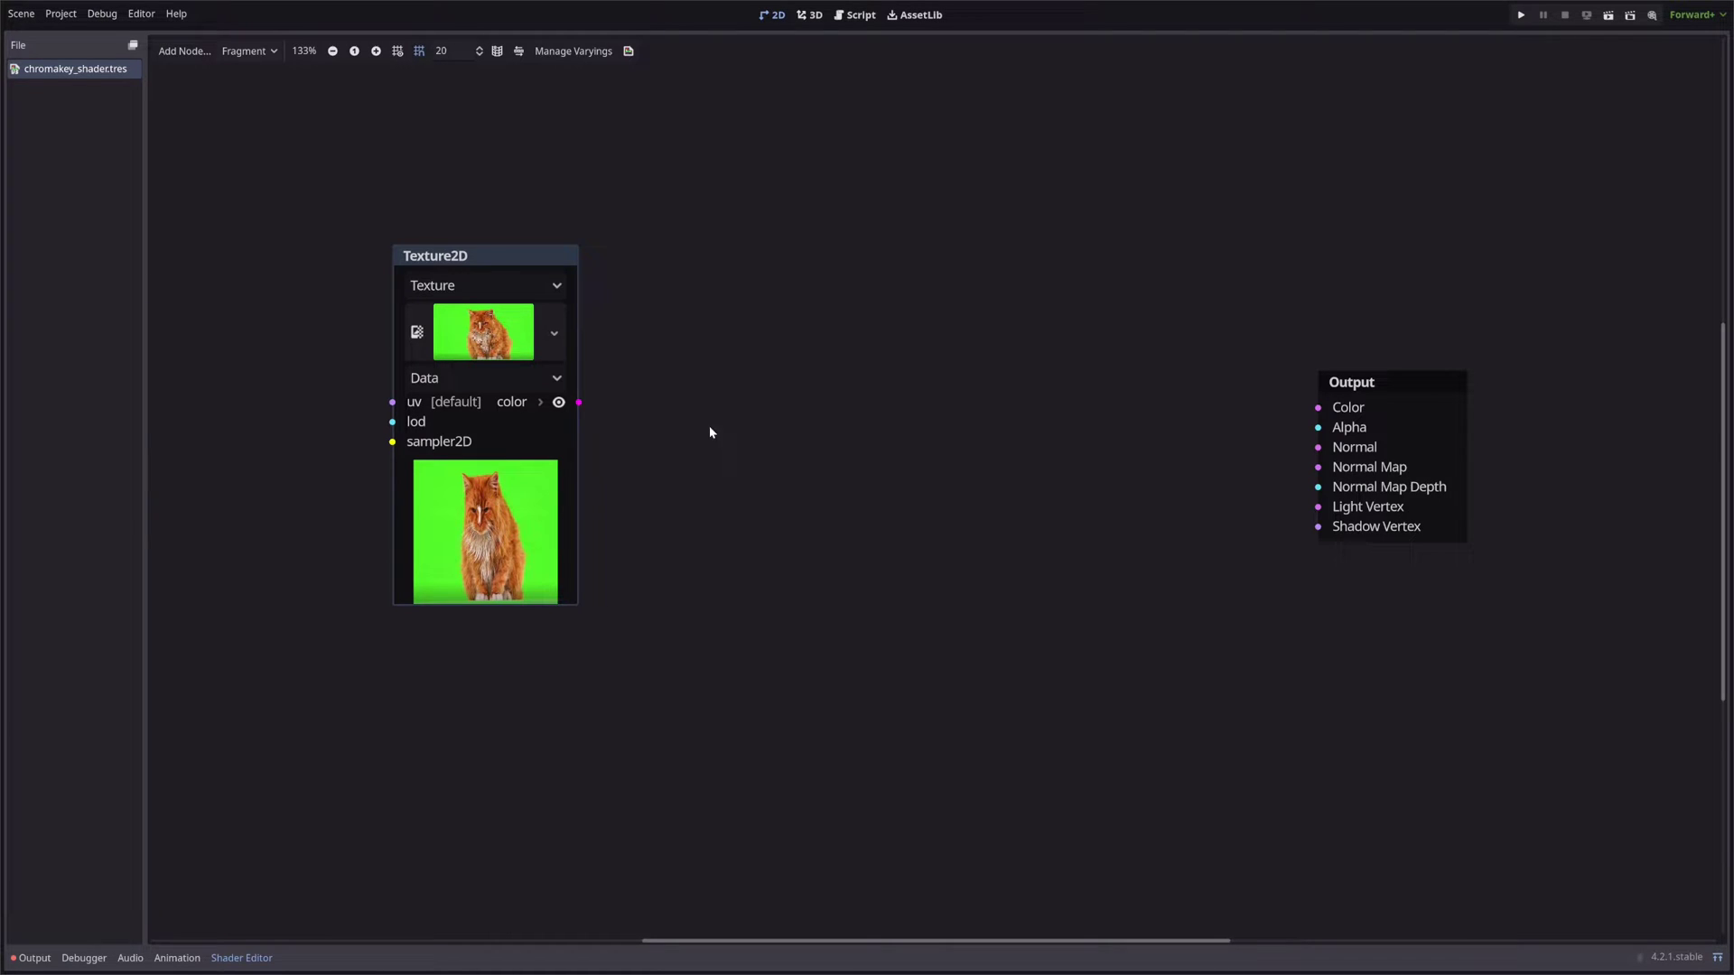
# Add a ColorMask node fed by Texture2D's color and turn on its preview.
pyautogui.rightClick(771, 352)
pyautogui.click(809, 363)
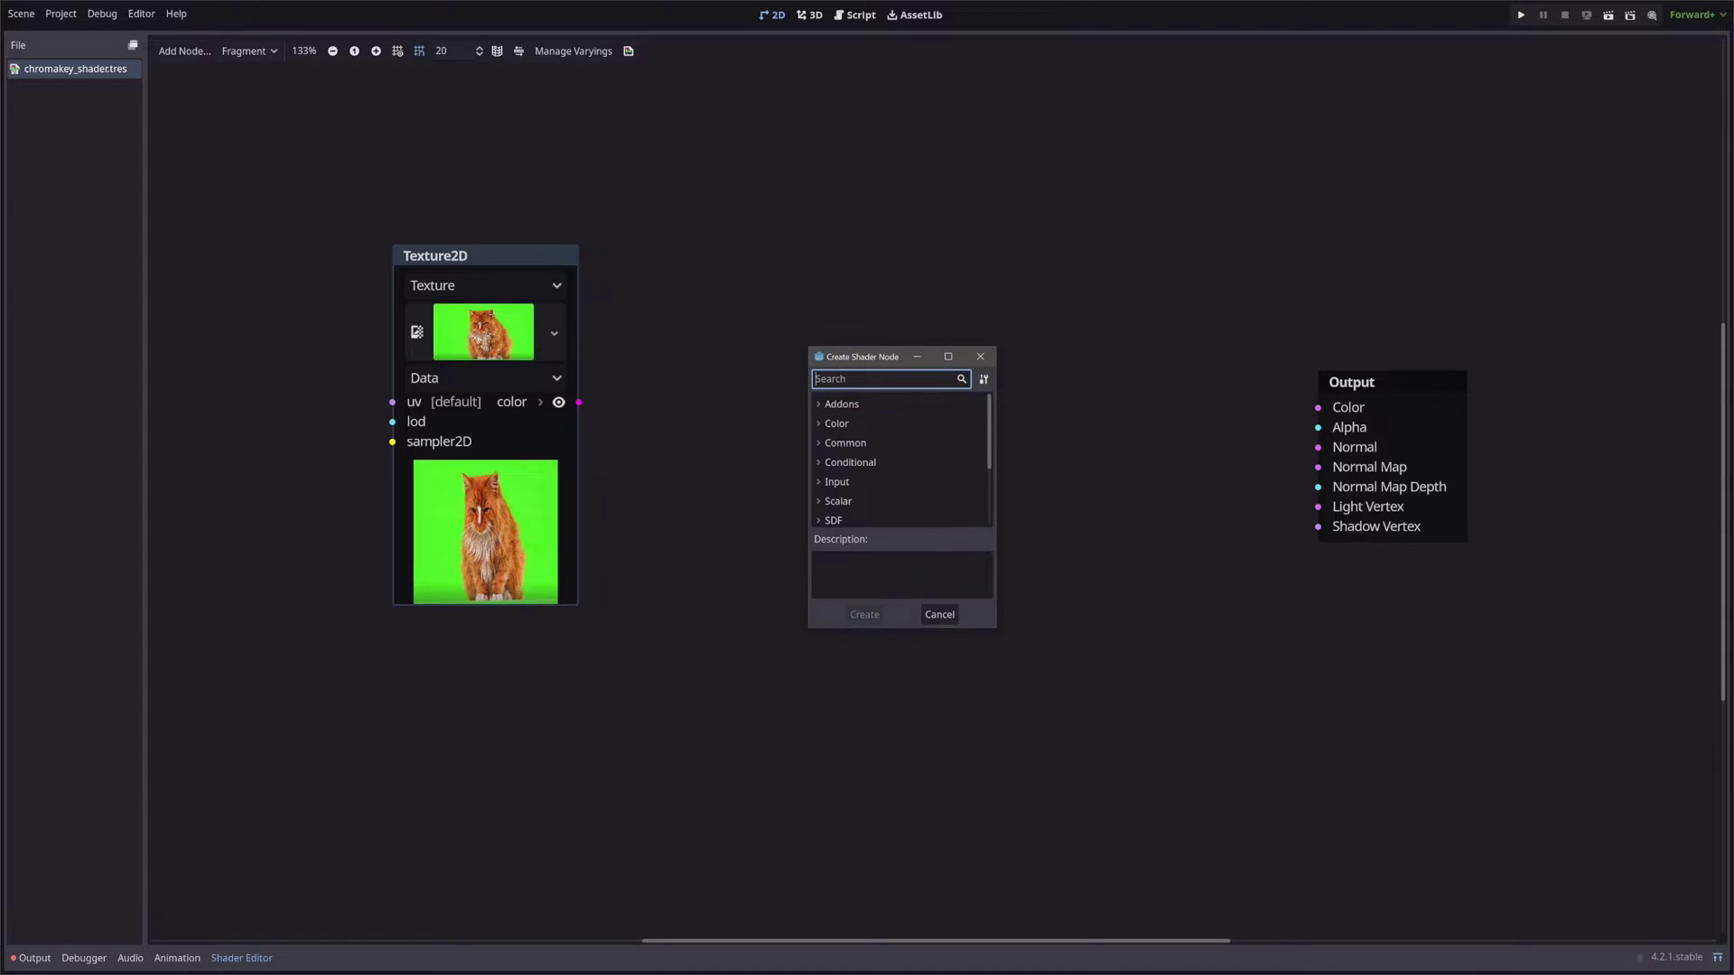
pyautogui.write('colorm')
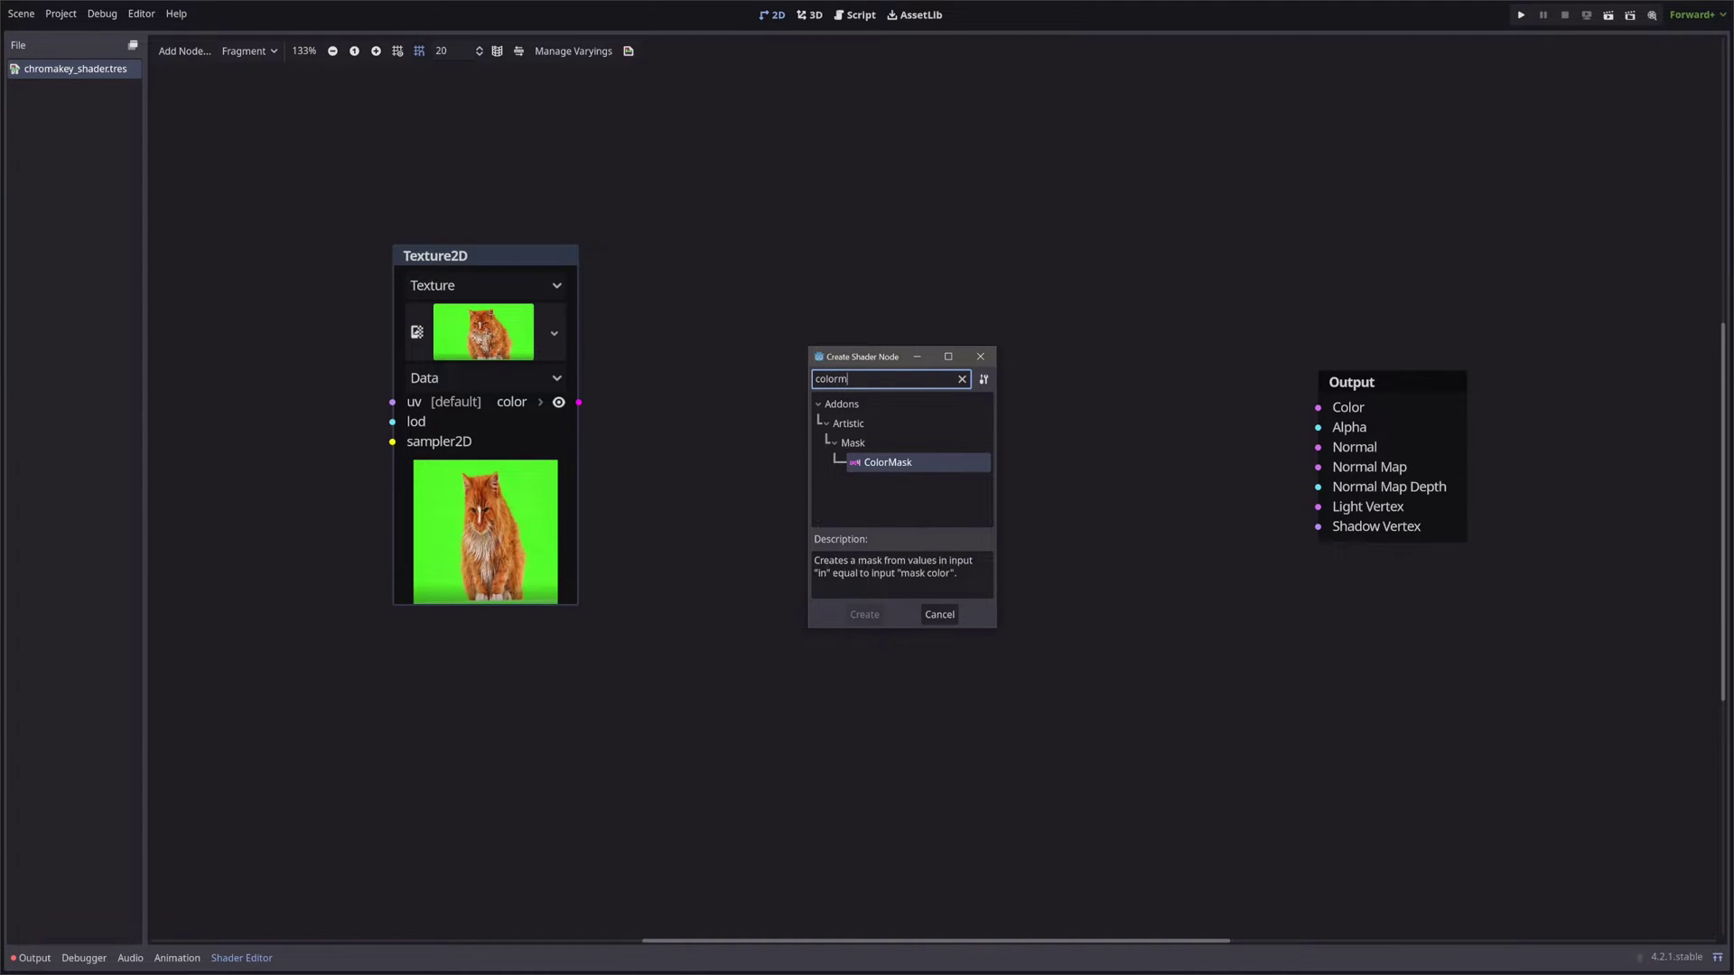
pyautogui.press('Return')
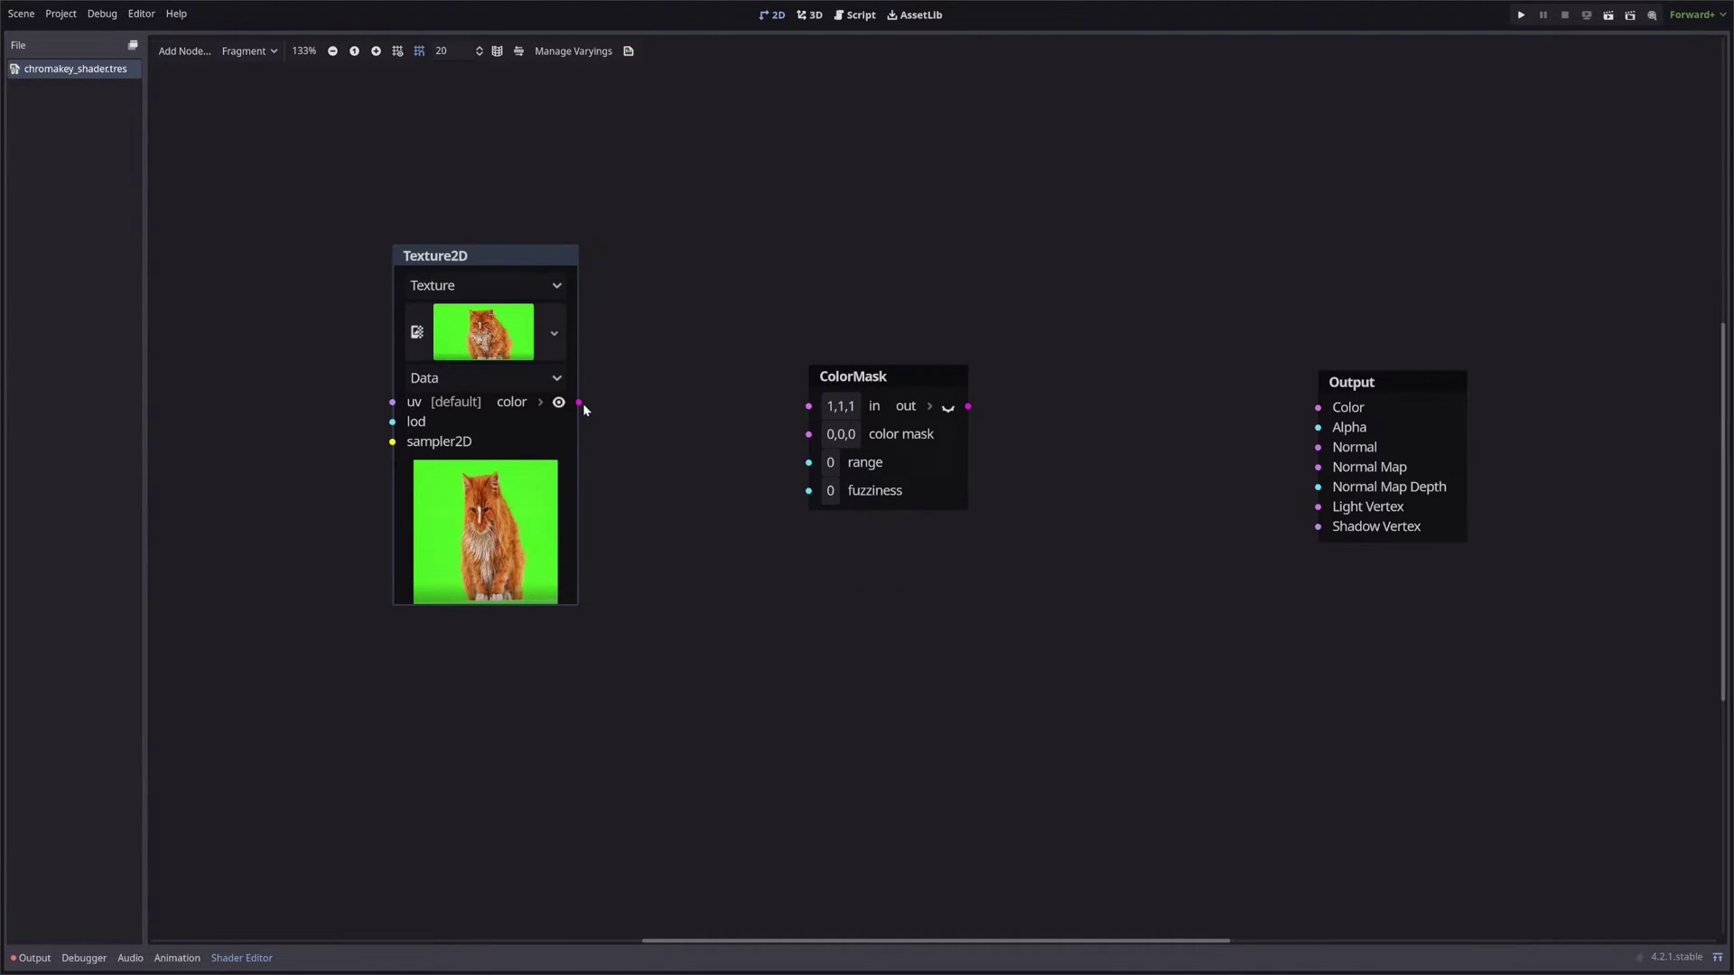
pyautogui.moveTo(579, 402); pyautogui.dragTo(809, 407)
pyautogui.click(934, 404)
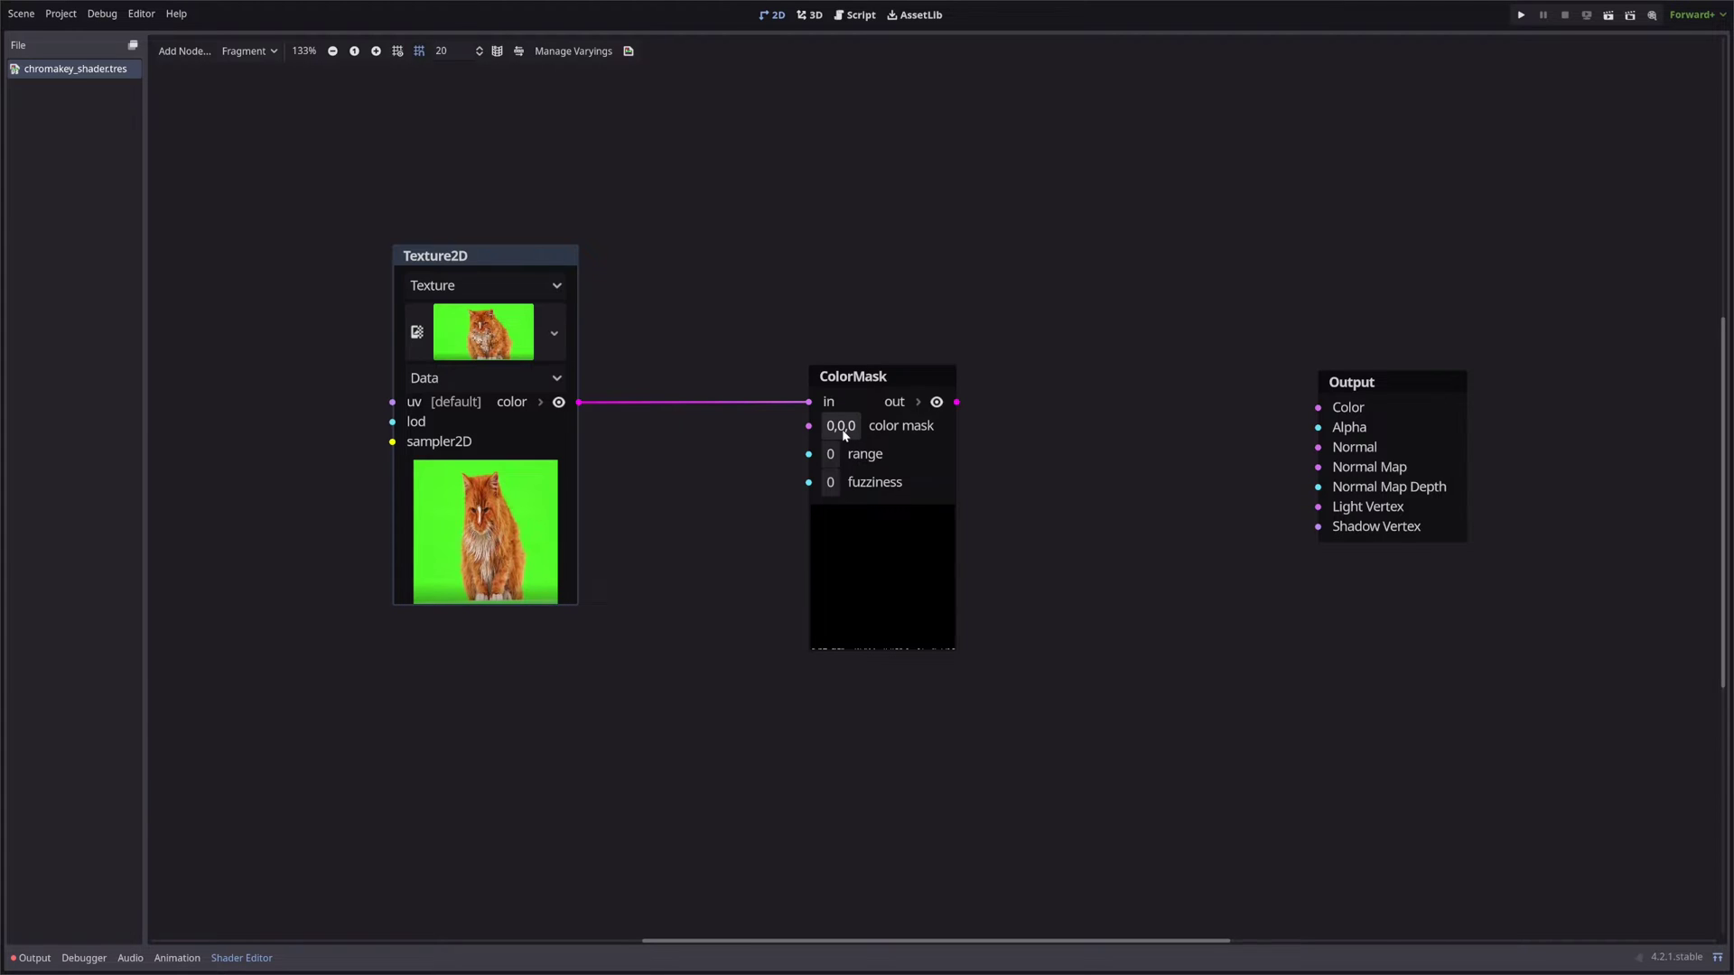
# Add a ColorConstant set to the background green and wire it into ColorMask's color mask.
pyautogui.rightClick(496, 658)
pyautogui.click(529, 668)
pyautogui.write('Color')
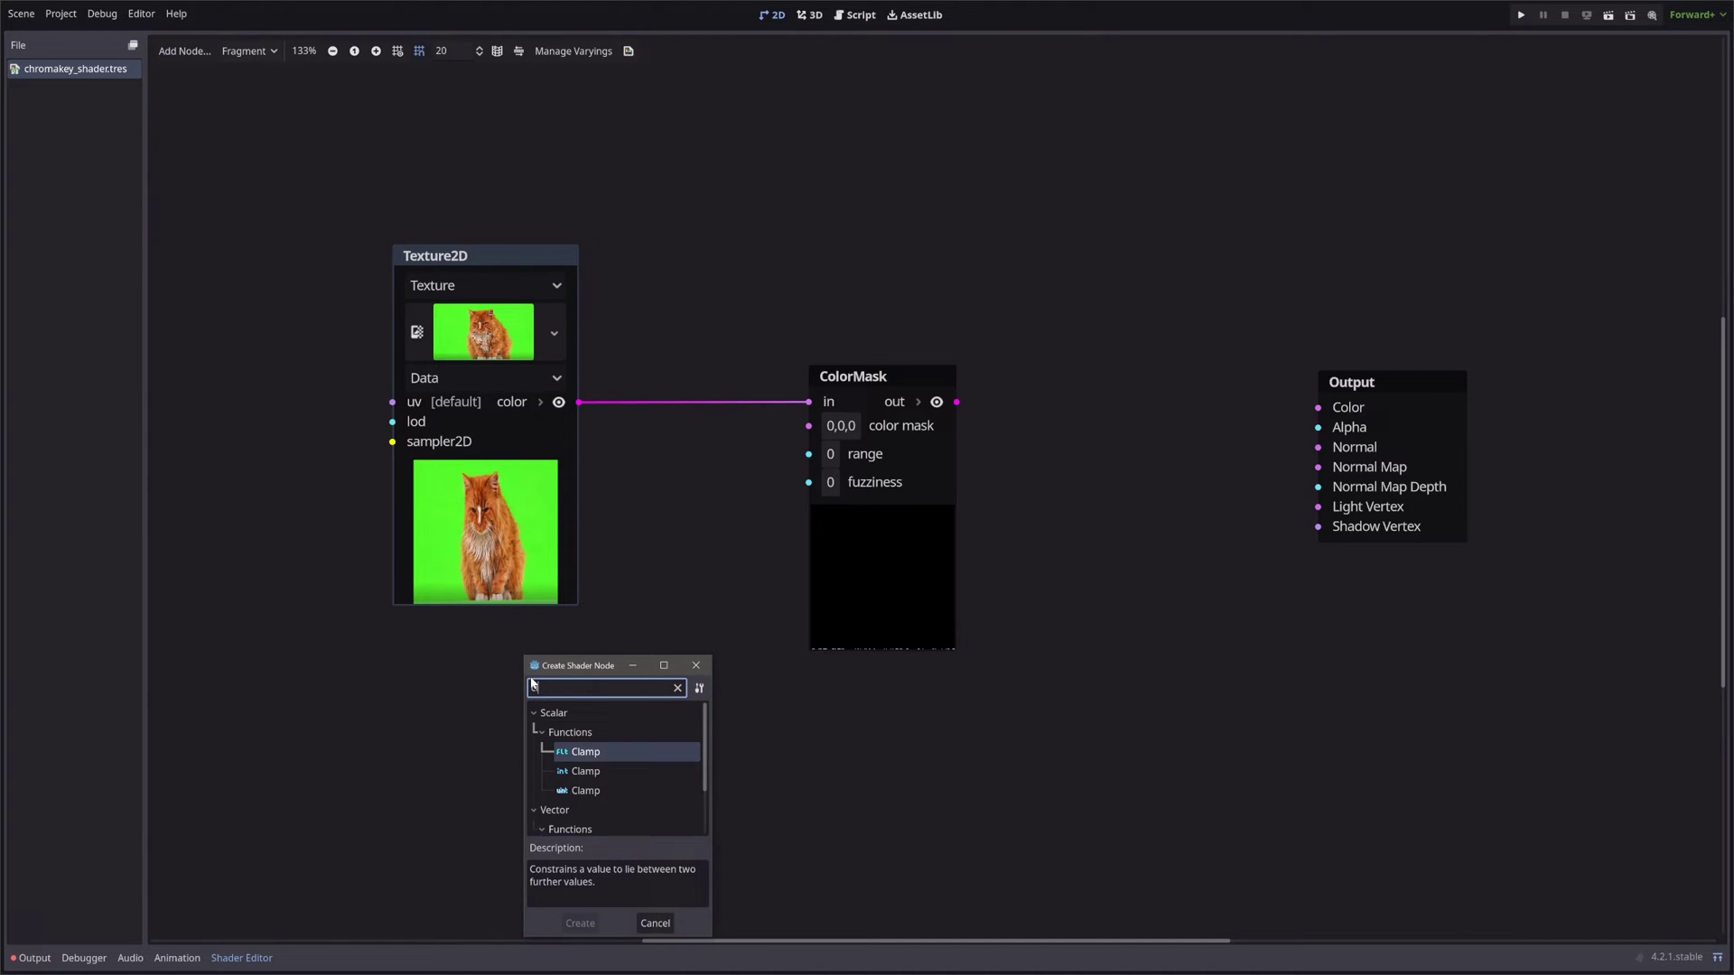
pyautogui.doubleClick(614, 810)
pyautogui.click(555, 713)
pyautogui.click(463, 497)
pyautogui.click(429, 542)
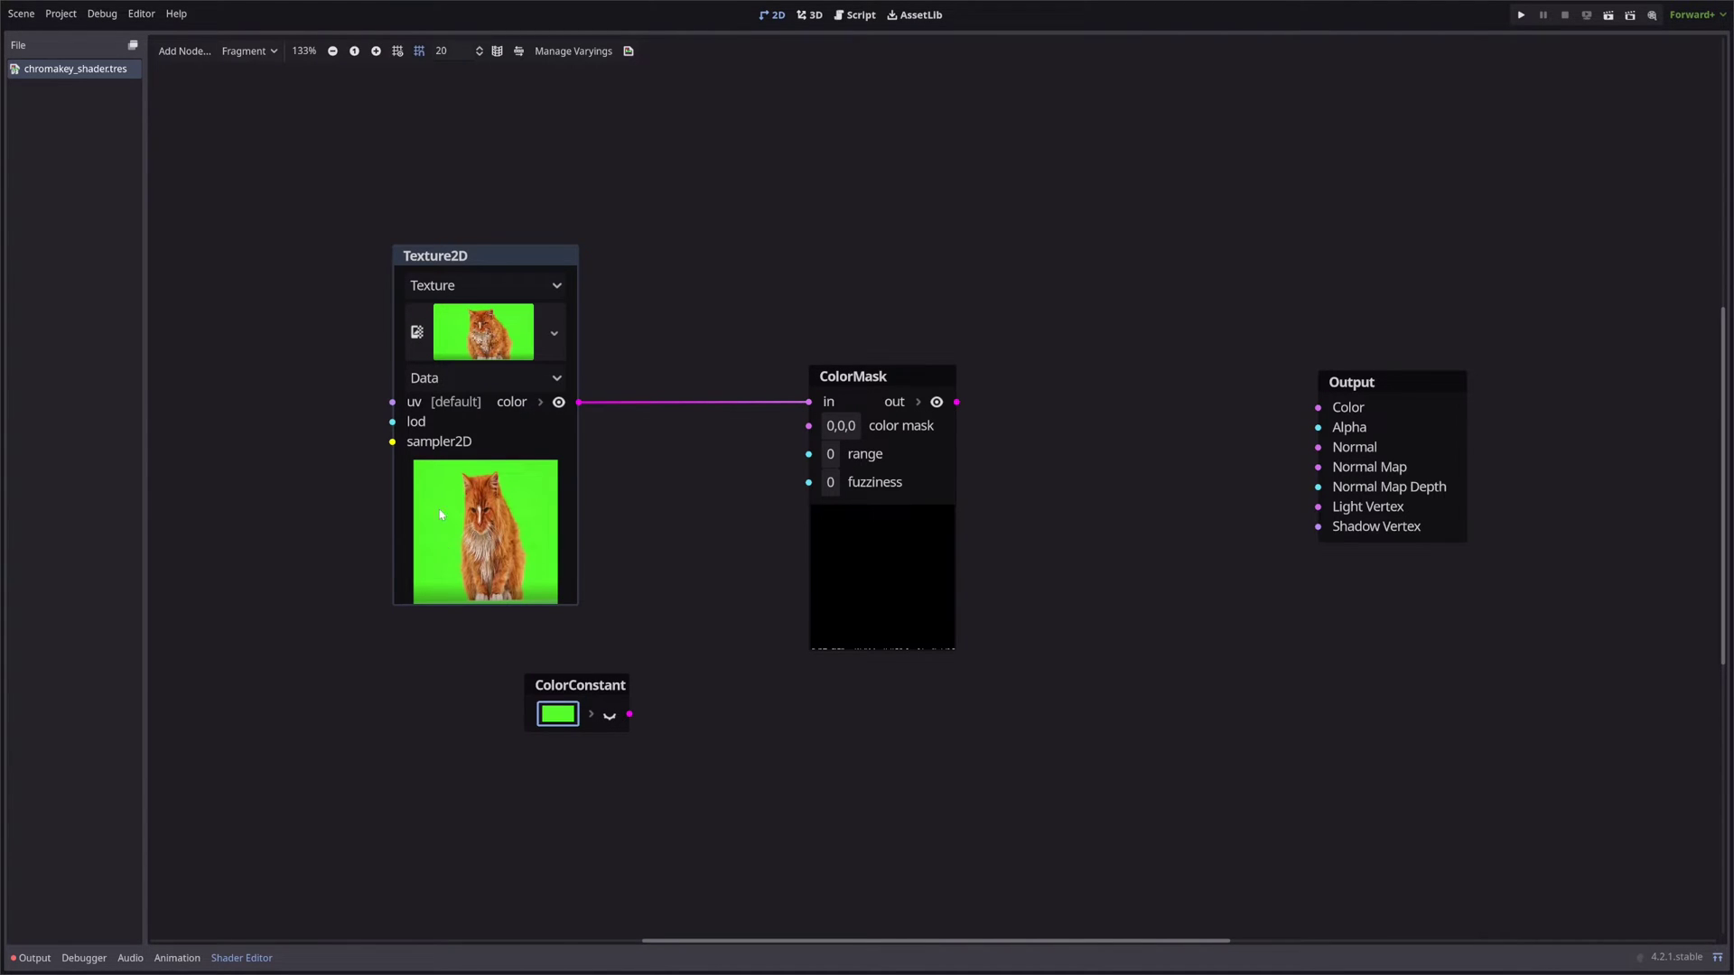
pyautogui.moveTo(630, 713); pyautogui.dragTo(808, 425)
pyautogui.moveTo(609, 683); pyautogui.dragTo(561, 626)
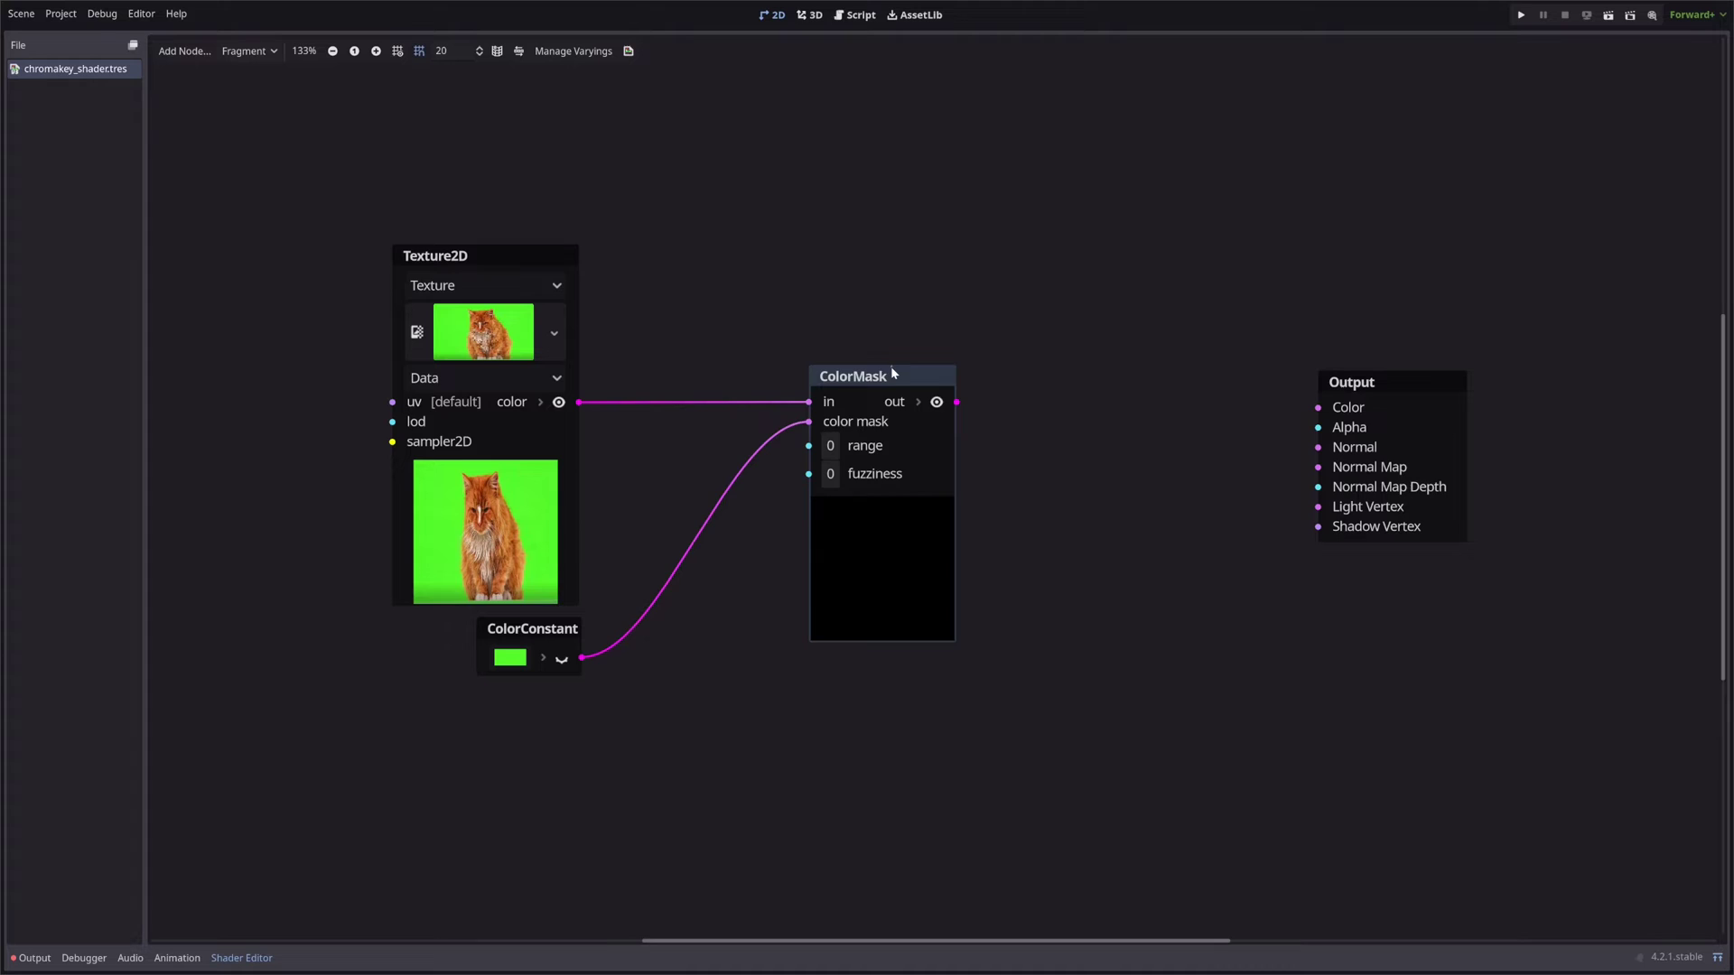
pyautogui.moveTo(890, 370); pyautogui.dragTo(751, 382)
# Set ColorMask range to 0.455 and fuzziness to 0.06 to get the cat silhouette.
pyautogui.click(692, 458)
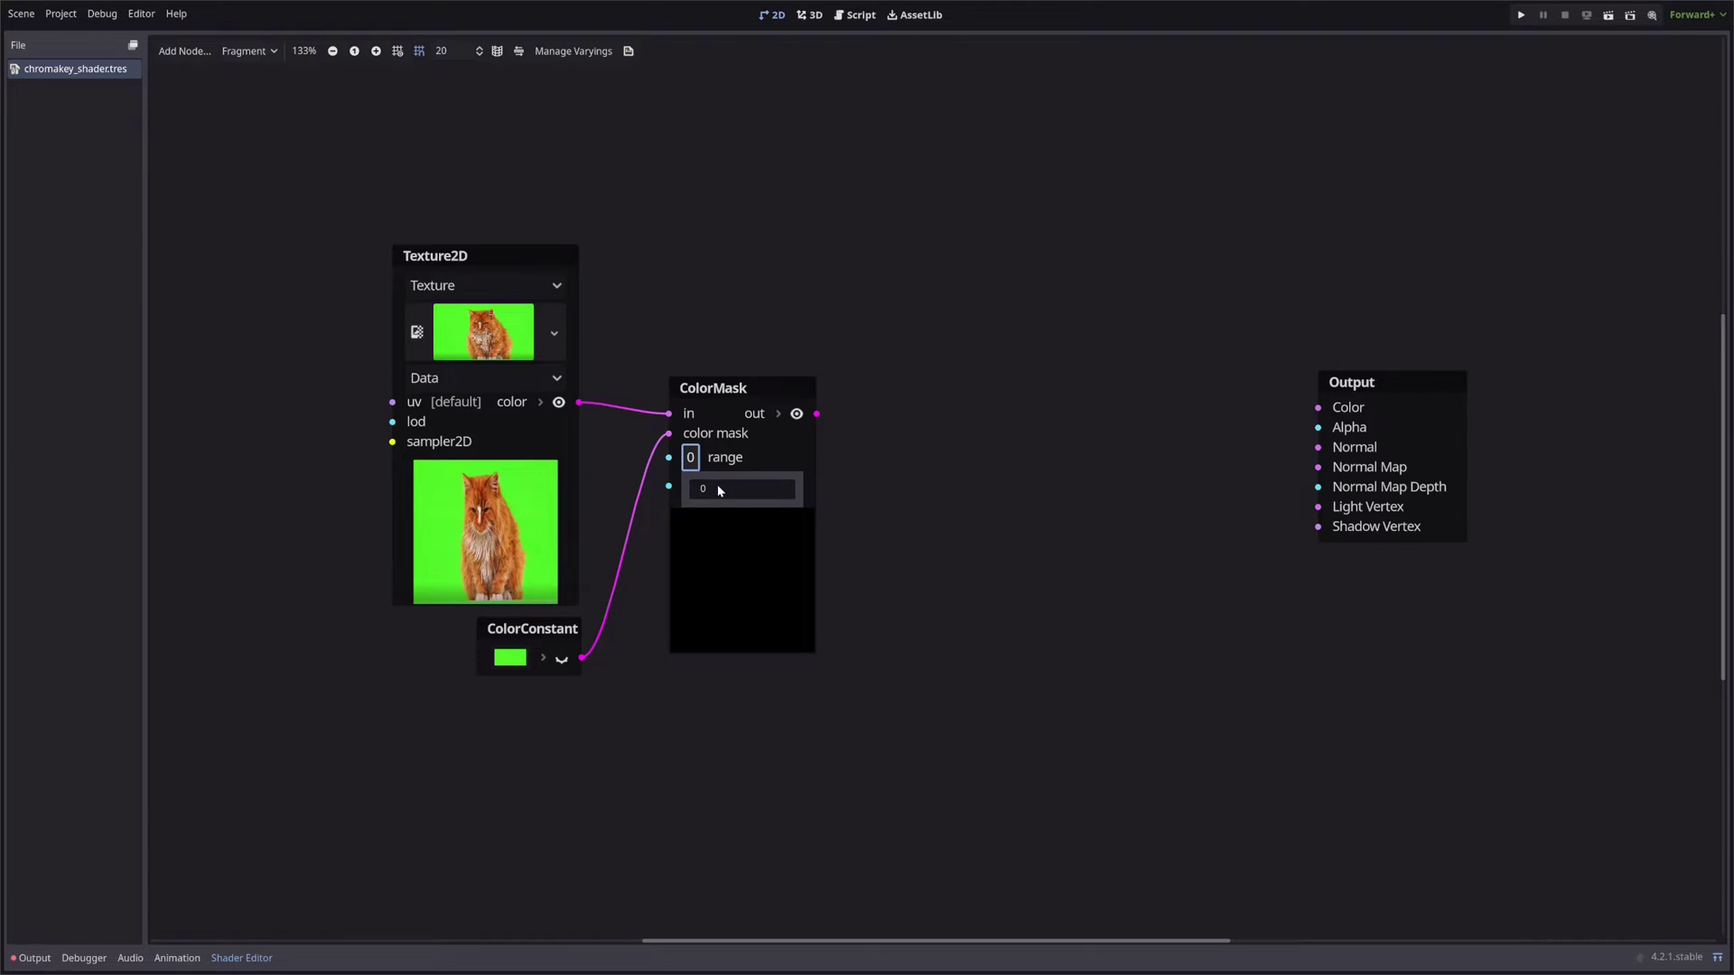
pyautogui.moveTo(717, 488); pyautogui.dragTo(790, 489)
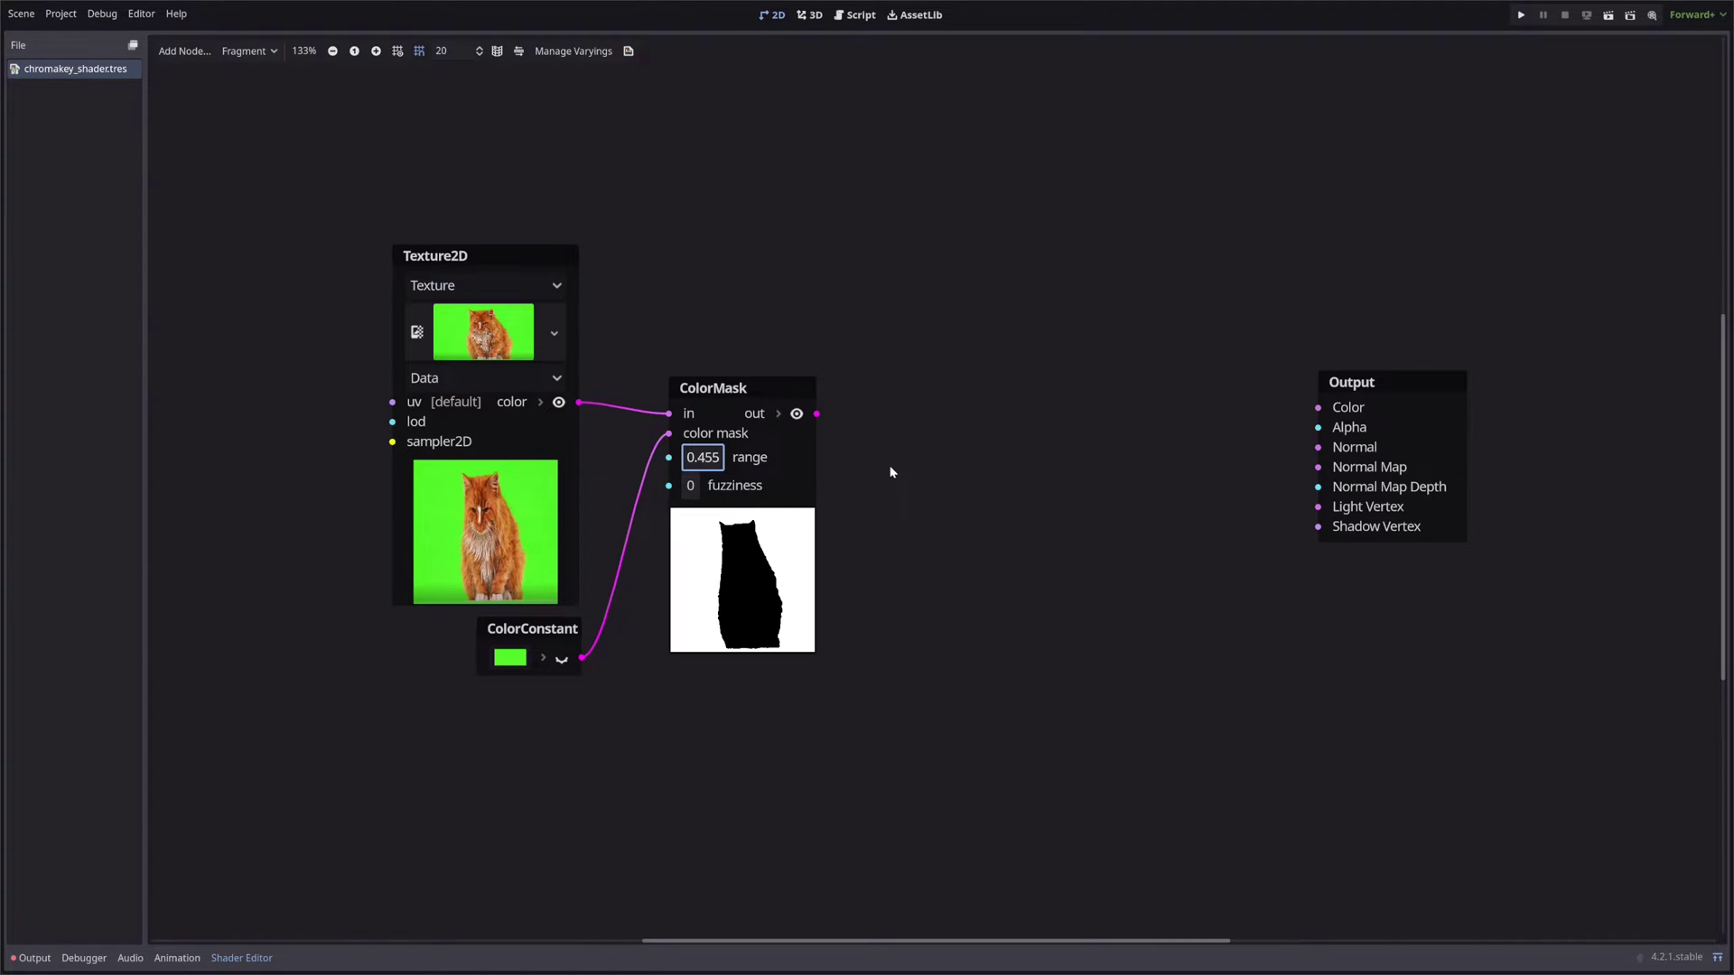
pyautogui.click(693, 486)
pyautogui.write('0.09')
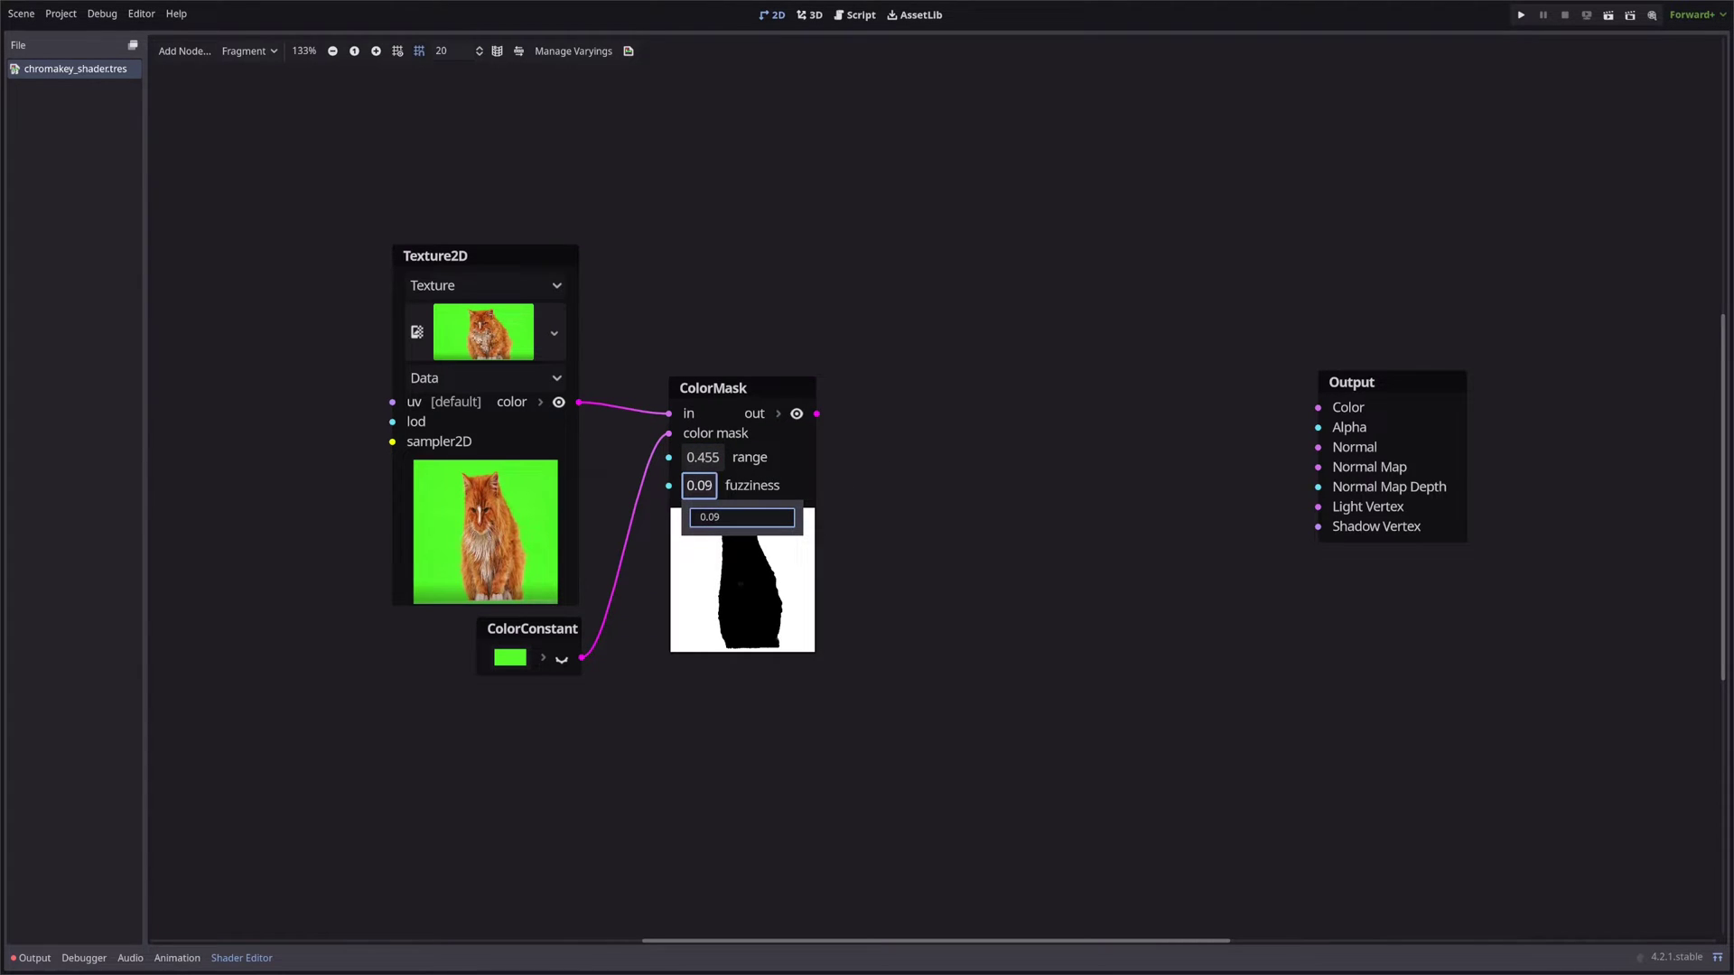
pyautogui.press('BackSpace')
pyautogui.write('6')
pyautogui.press('Return')
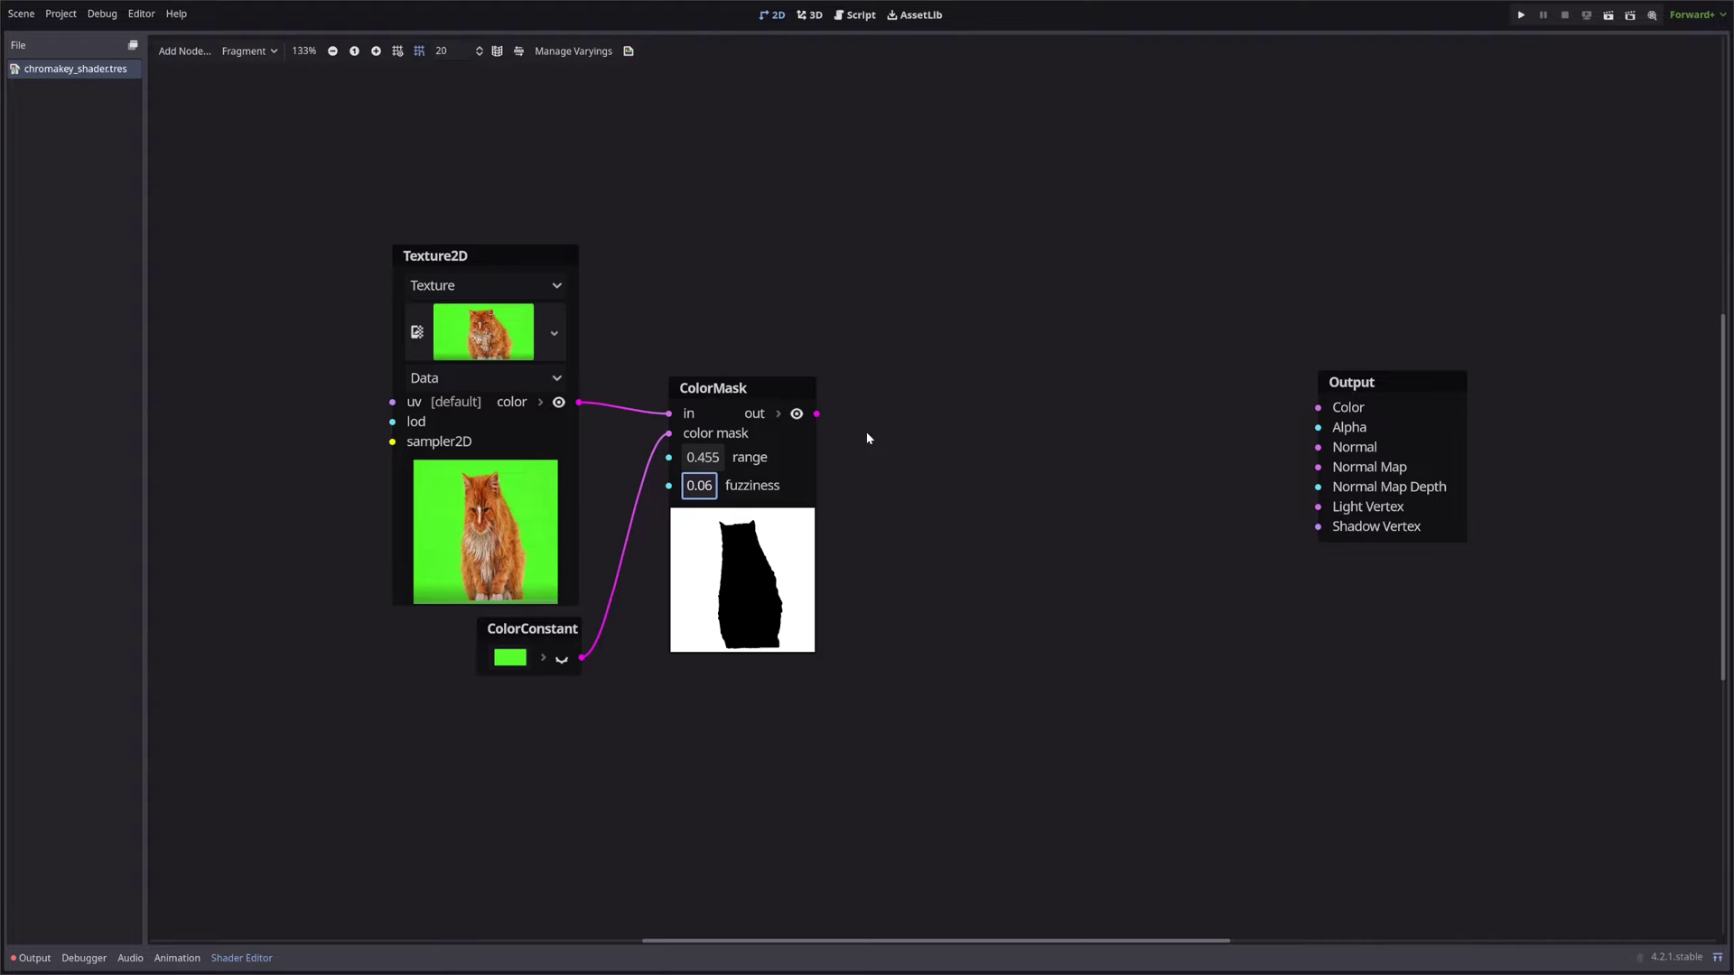
# Invert the mask with a OneMinus node into Output Alpha and wire texture color to Output Color.
pyautogui.moveTo(817, 414); pyautogui.dragTo(882, 439)
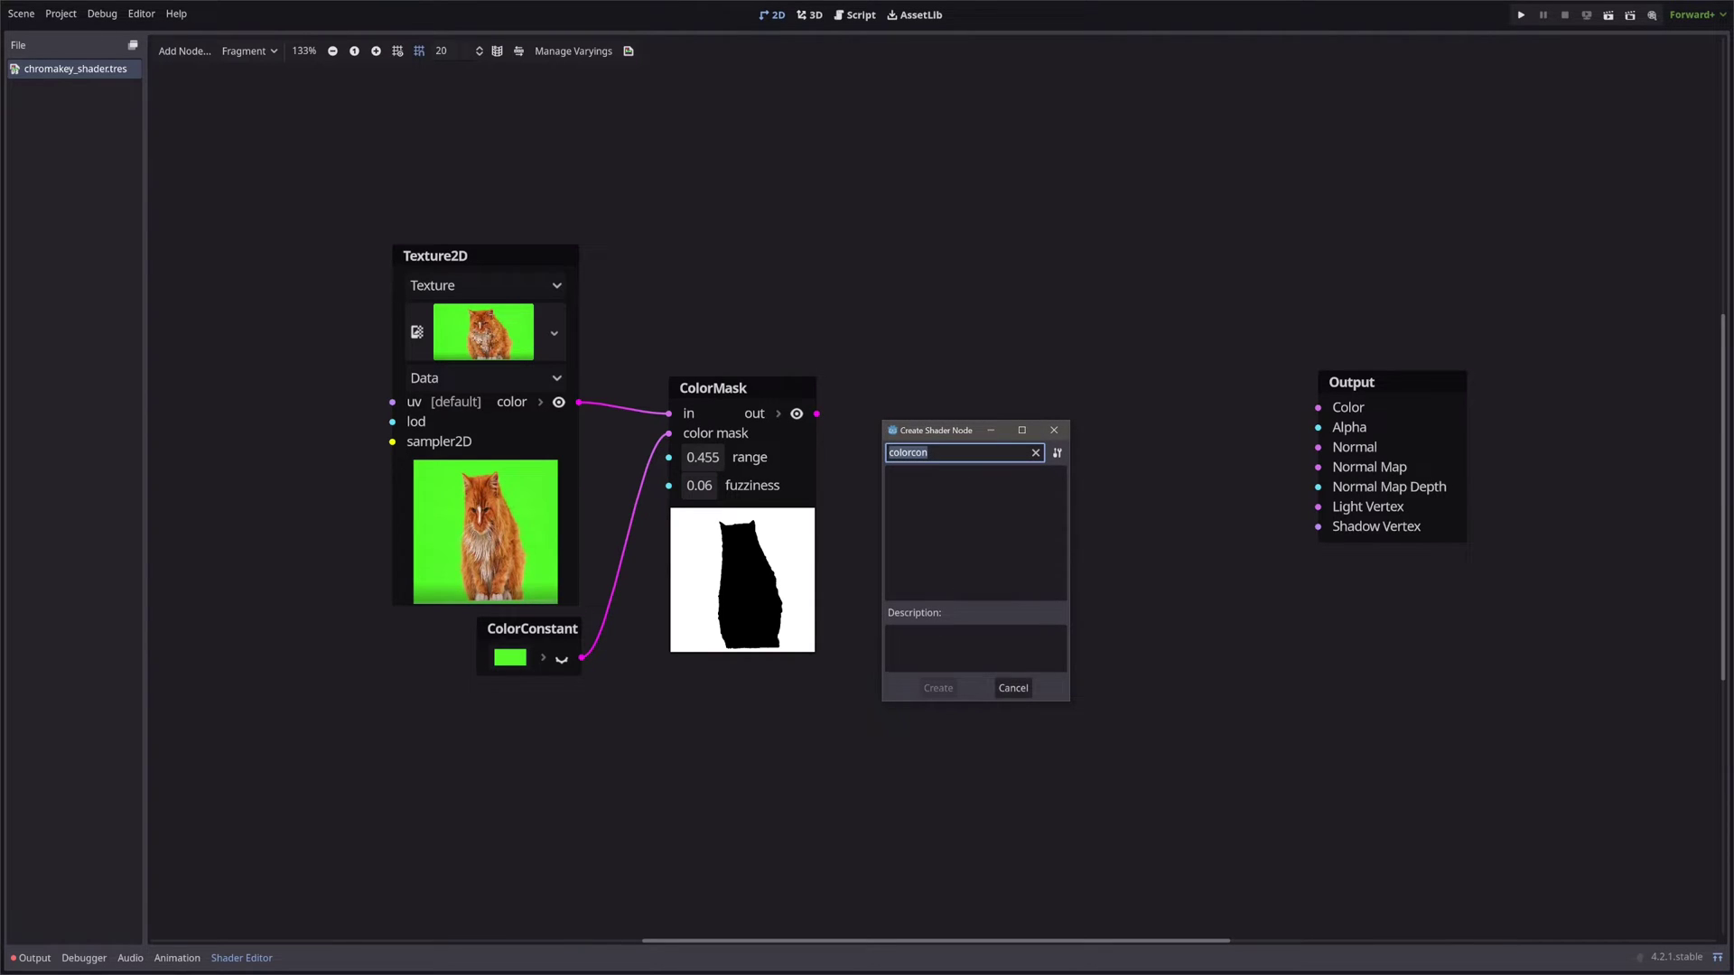
pyautogui.write('oneminus')
pyautogui.press('Return')
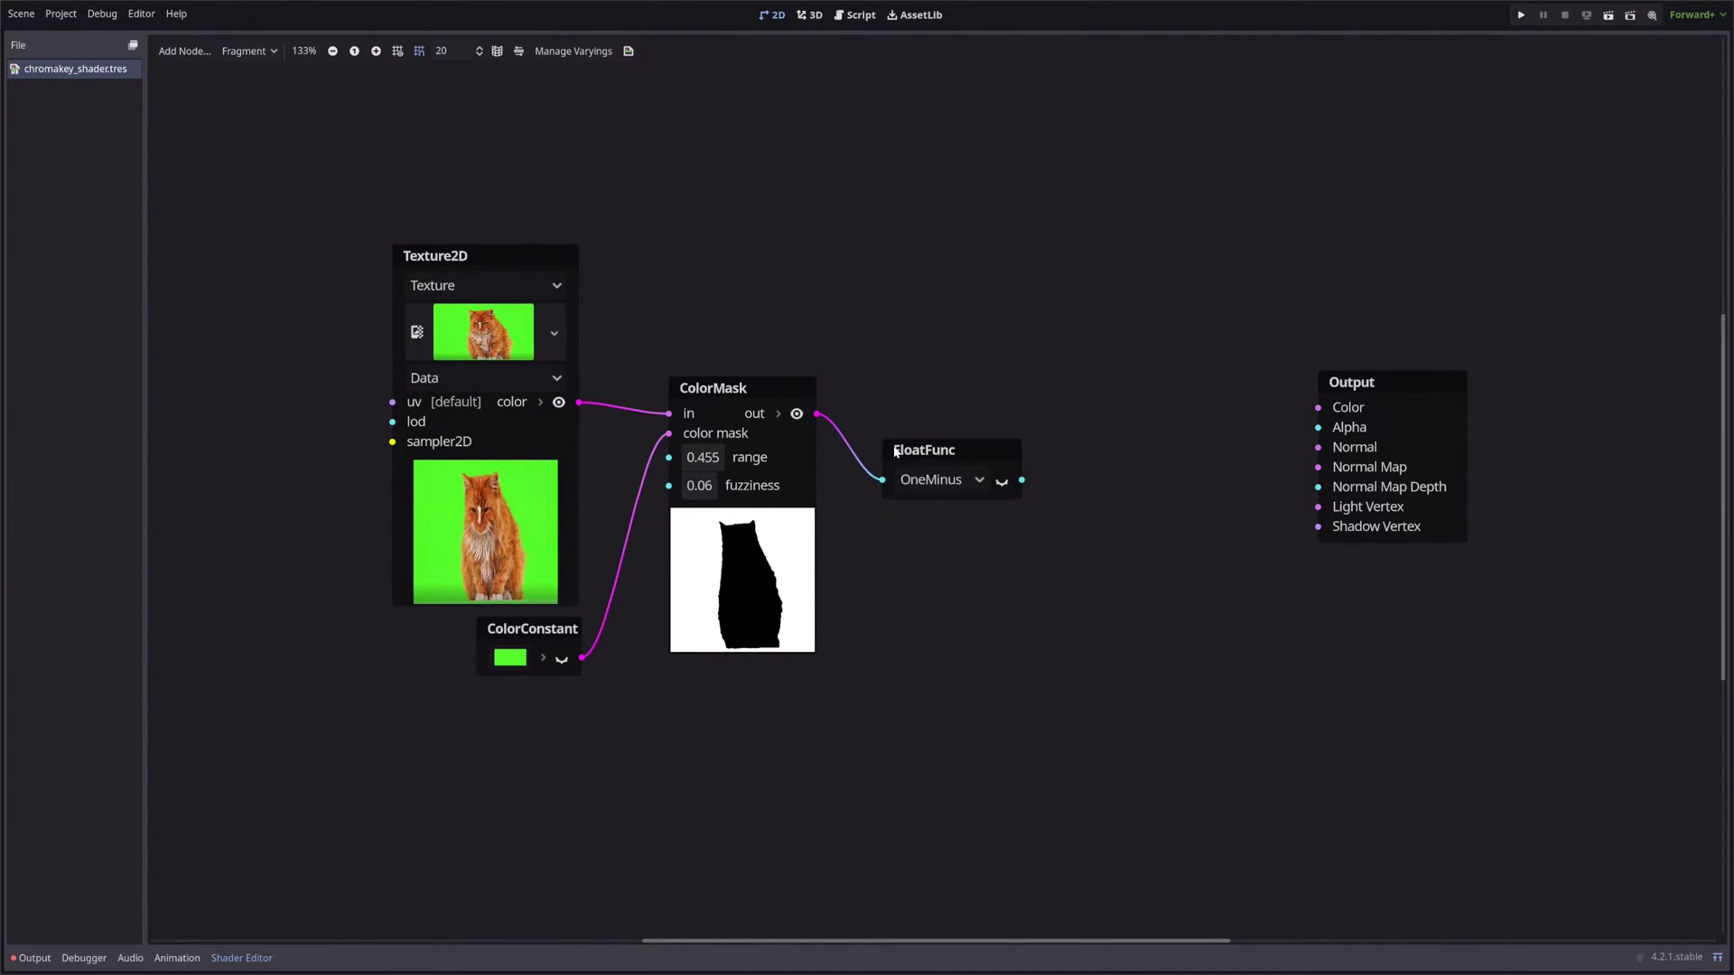
pyautogui.click(1001, 481)
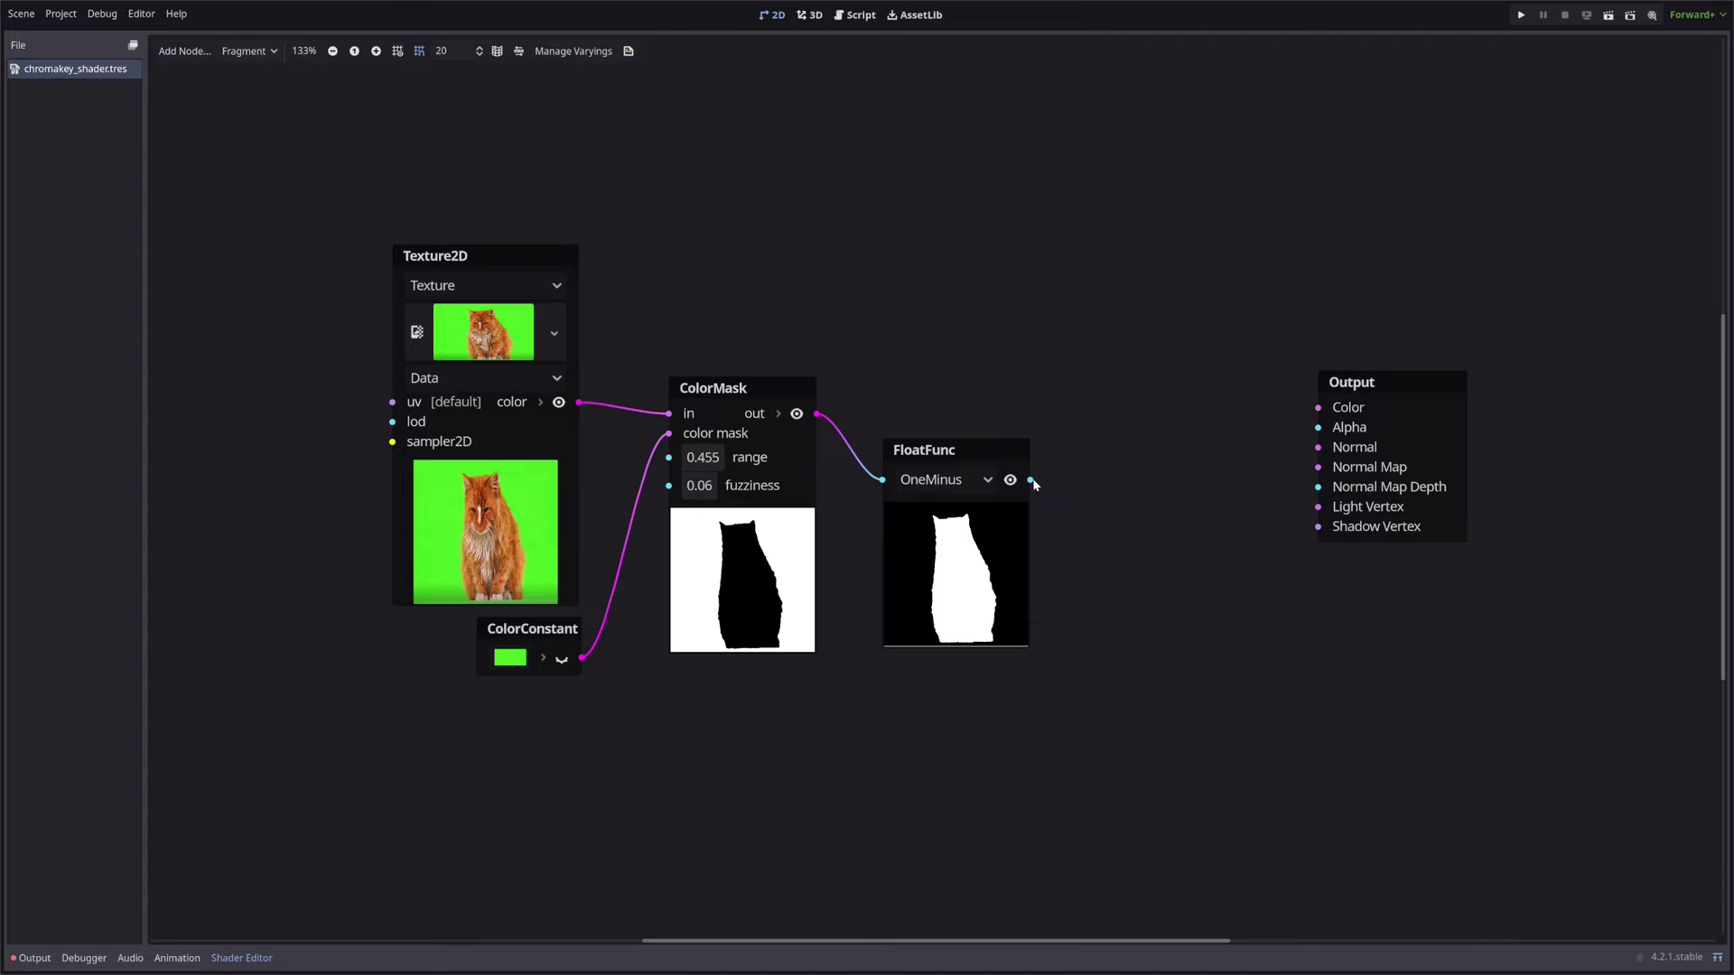
pyautogui.moveTo(1171, 477); pyautogui.dragTo(1318, 427)
pyautogui.moveTo(580, 403); pyautogui.dragTo(1318, 407)
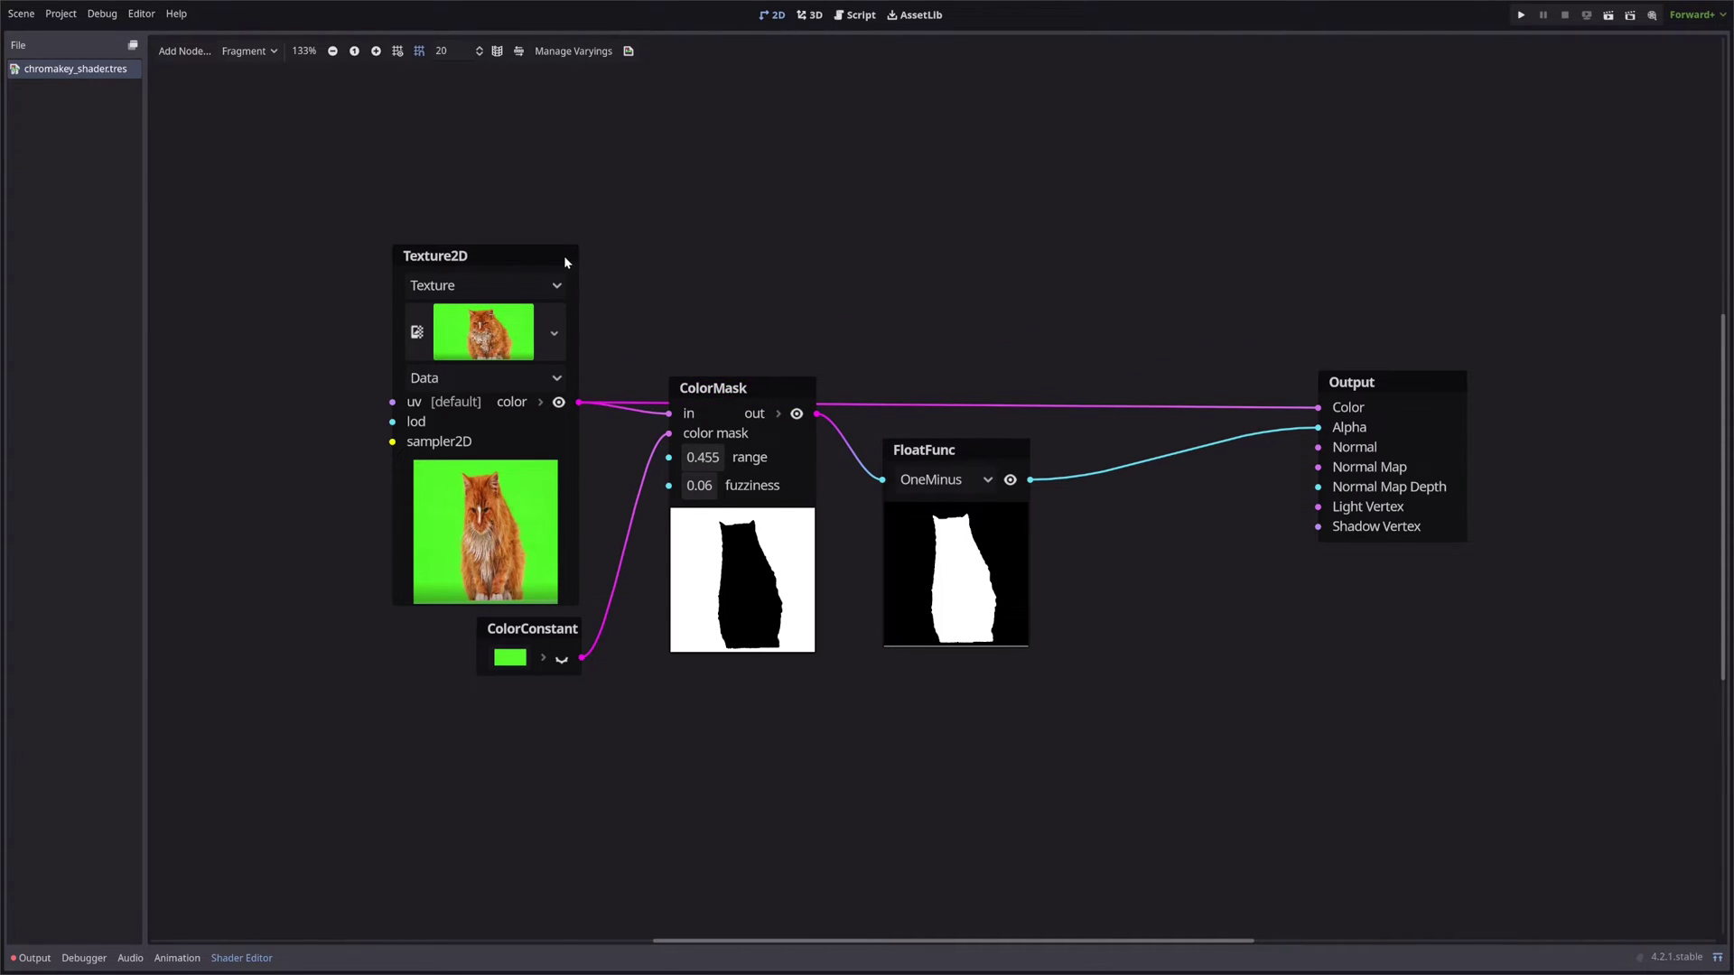
pyautogui.moveTo(563, 256); pyautogui.dragTo(563, 206)
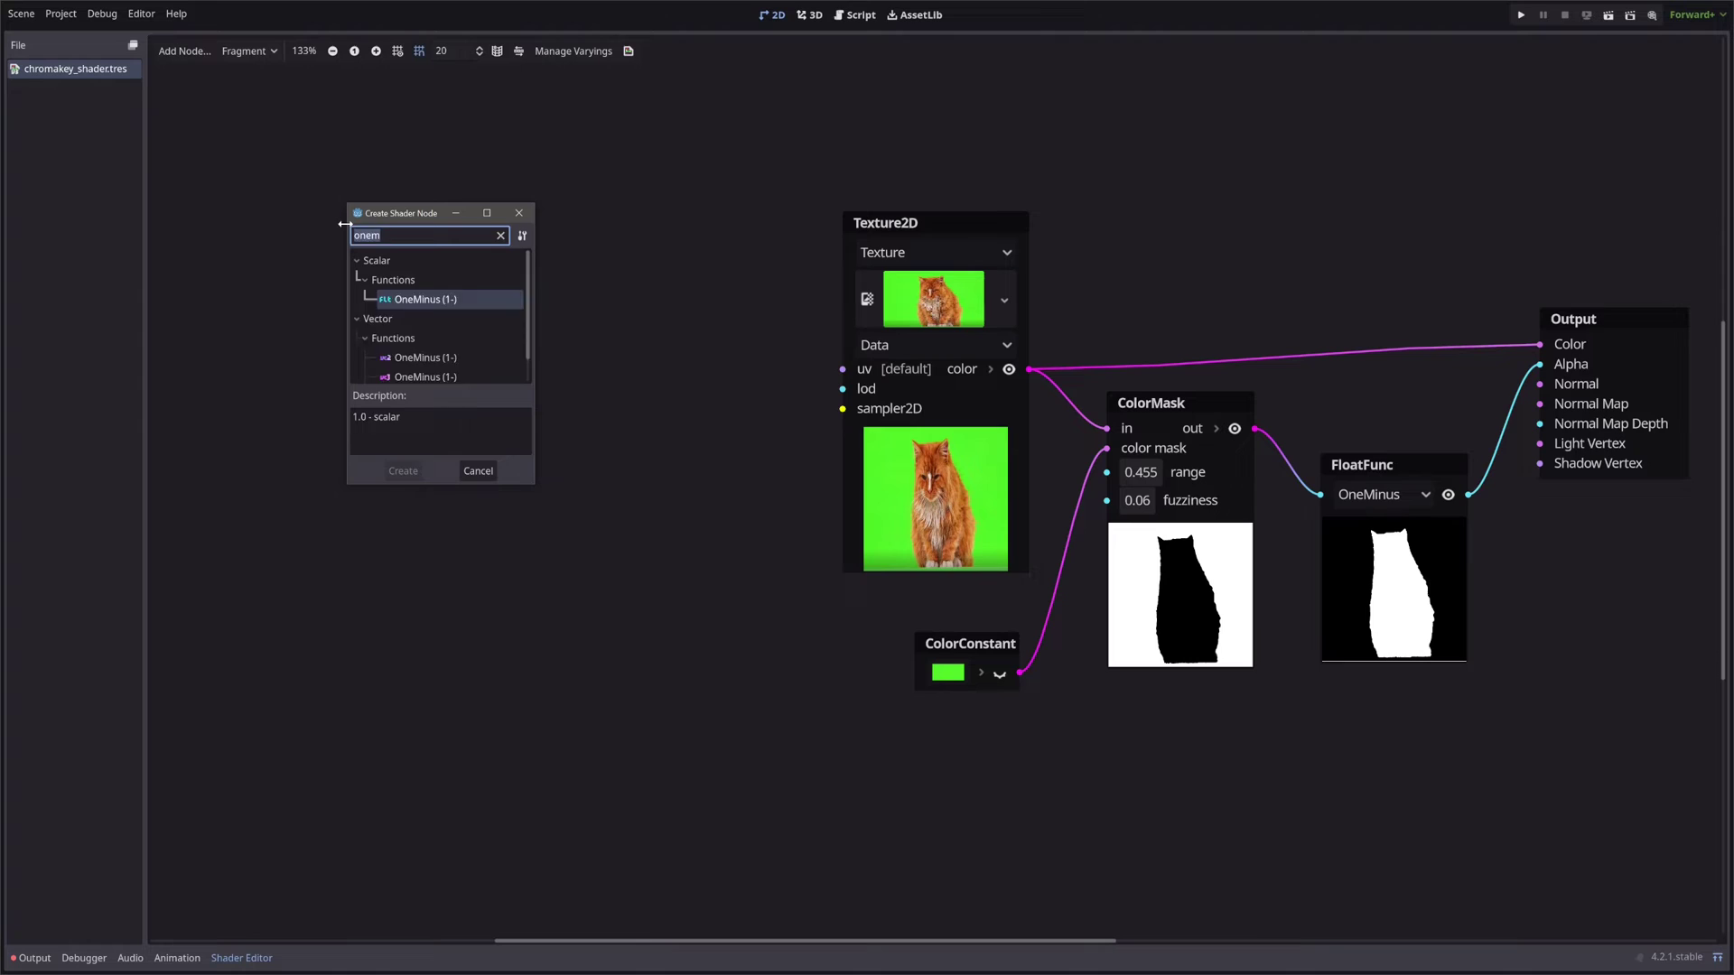
# Feed a texture Input node into Texture2D's sampler2D and set its source to SamplerPort.
pyautogui.write('xture')
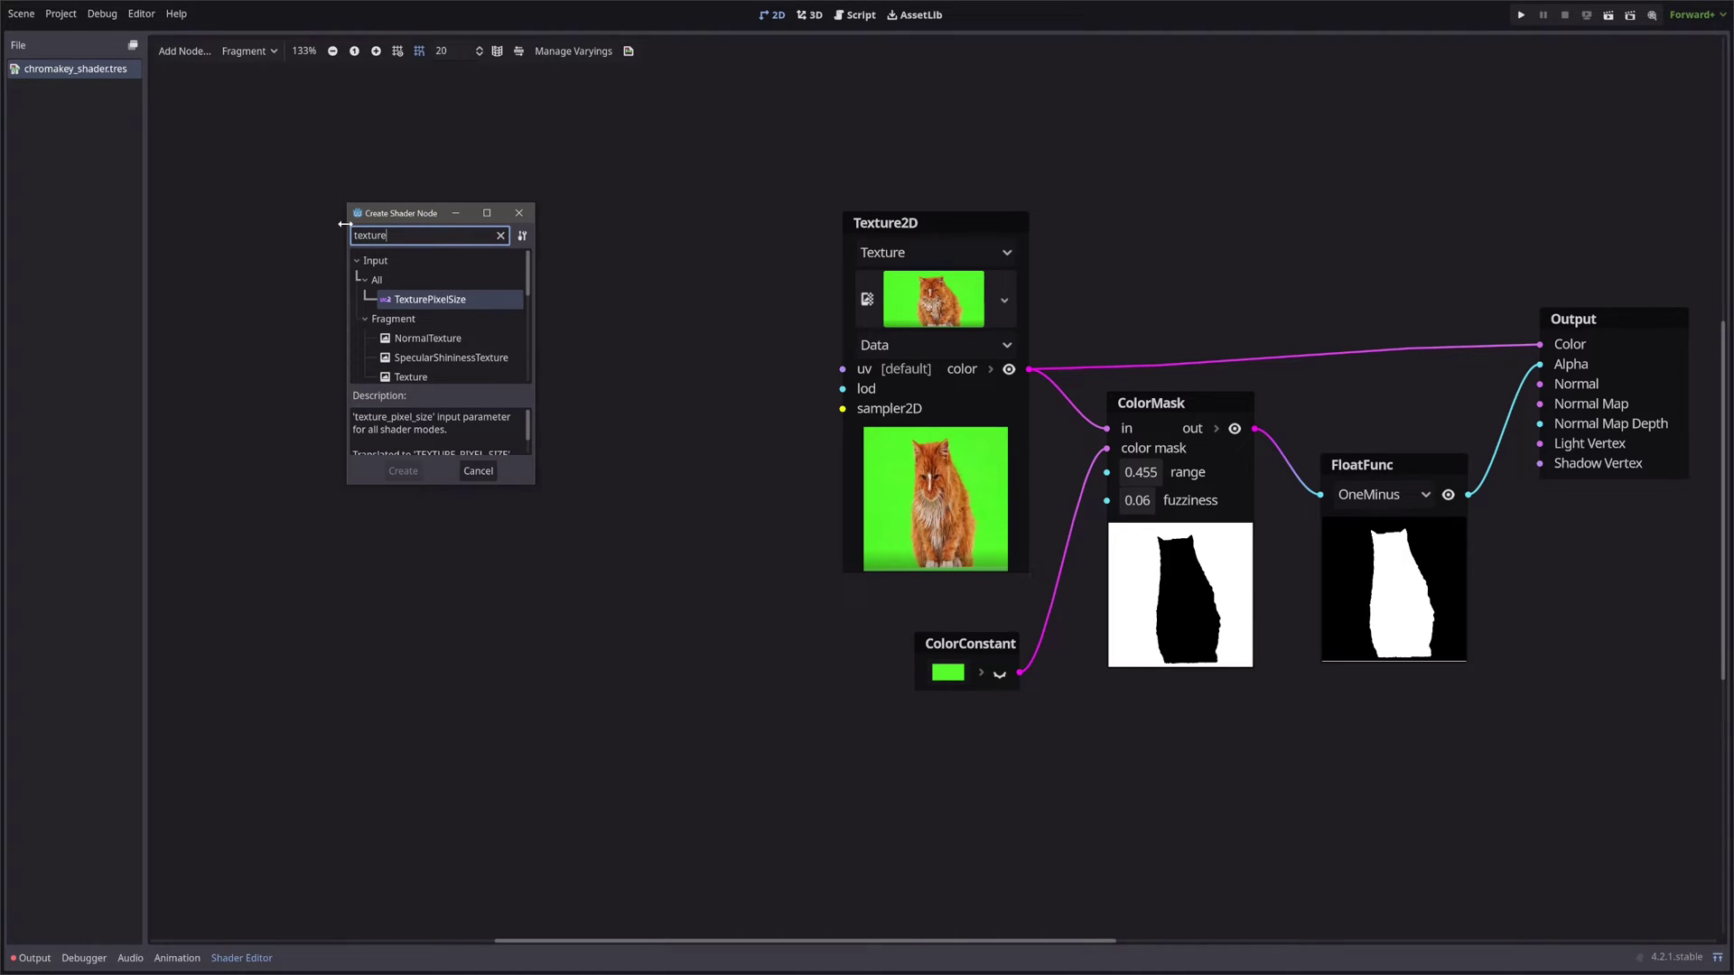
pyautogui.press('Return')
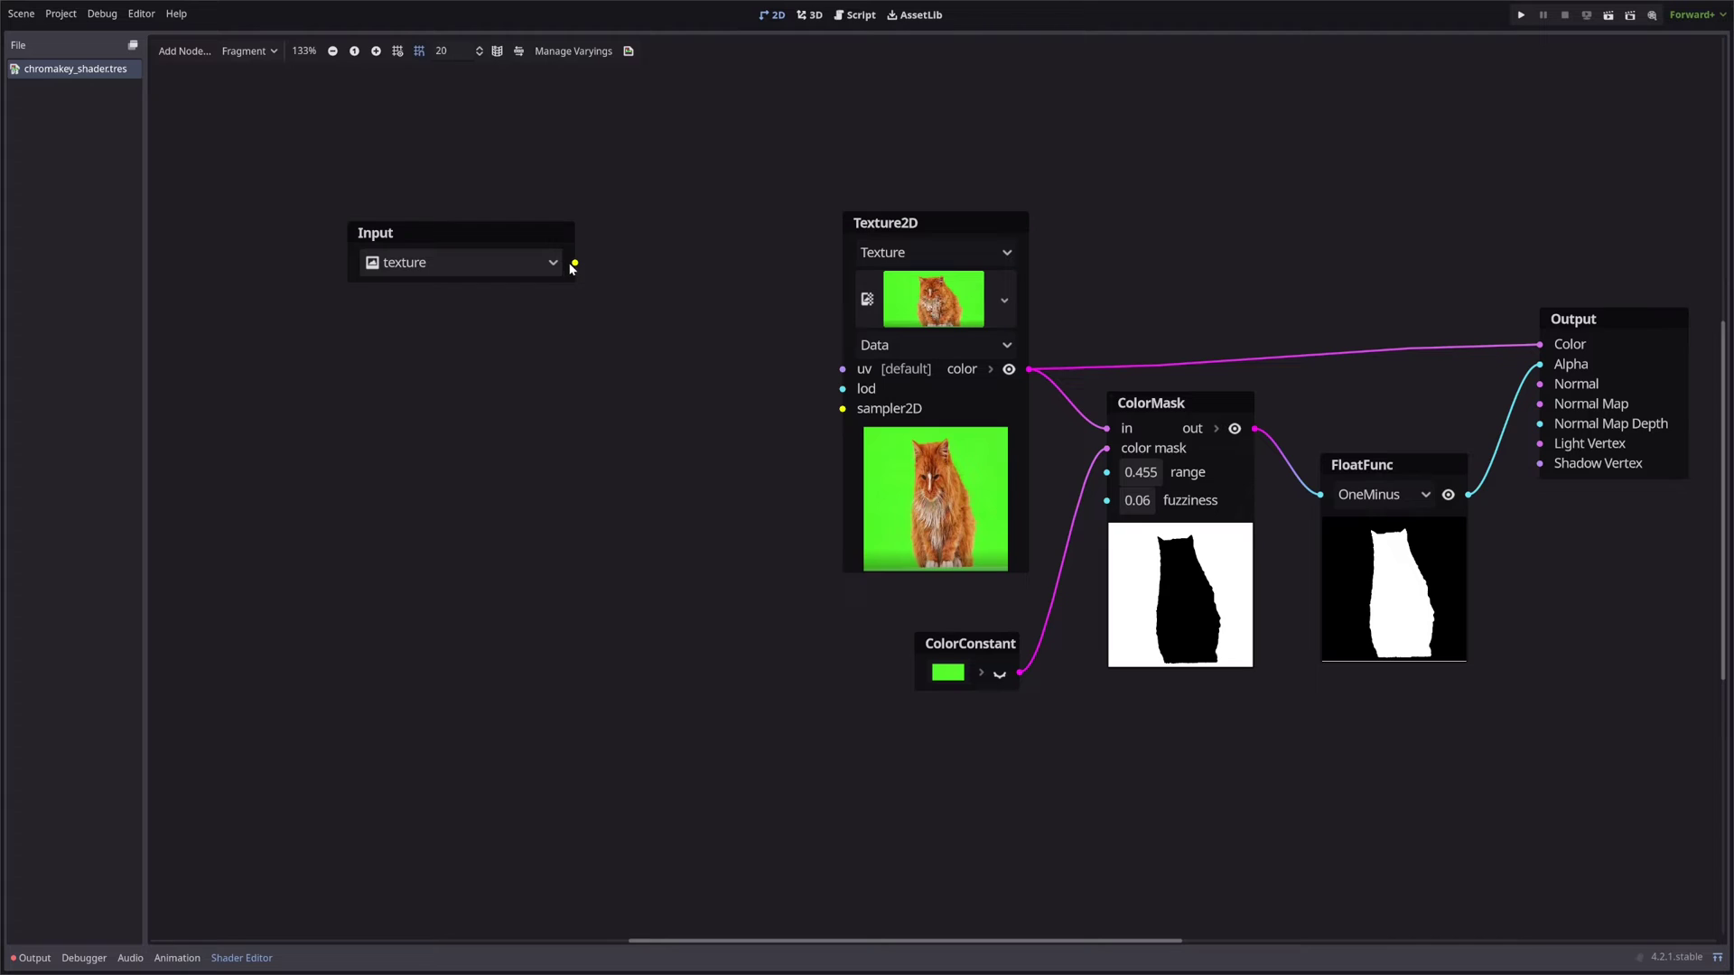
pyautogui.moveTo(591, 262); pyautogui.dragTo(848, 419)
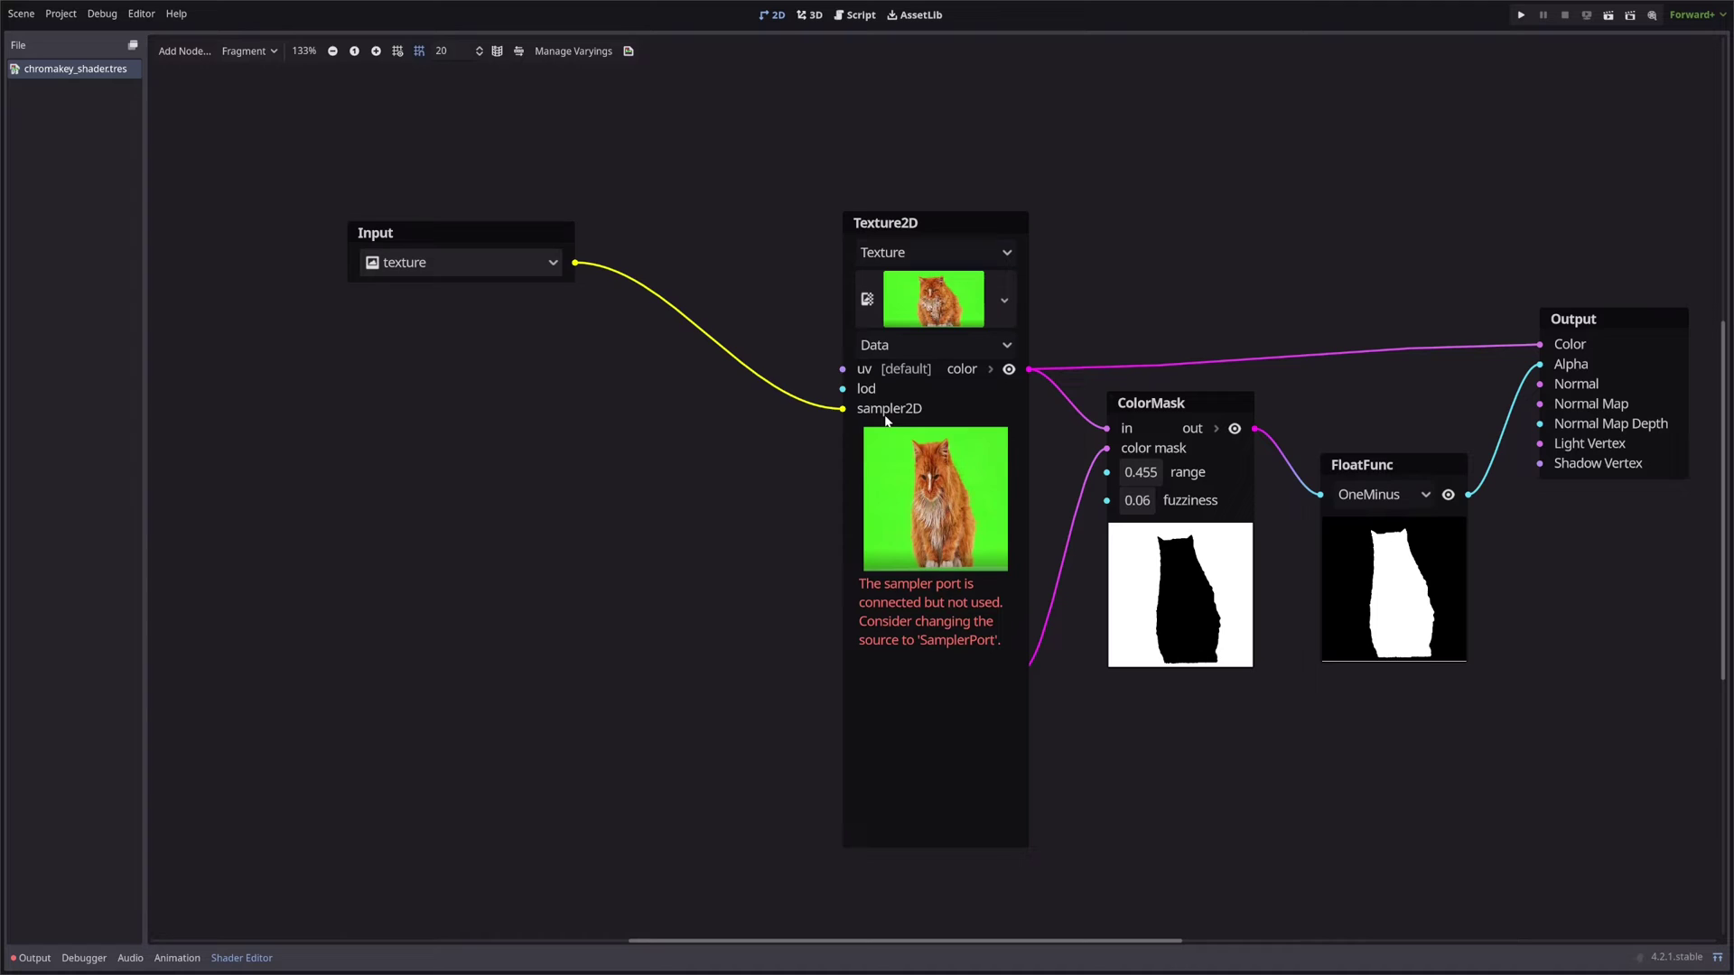
pyautogui.click(918, 252)
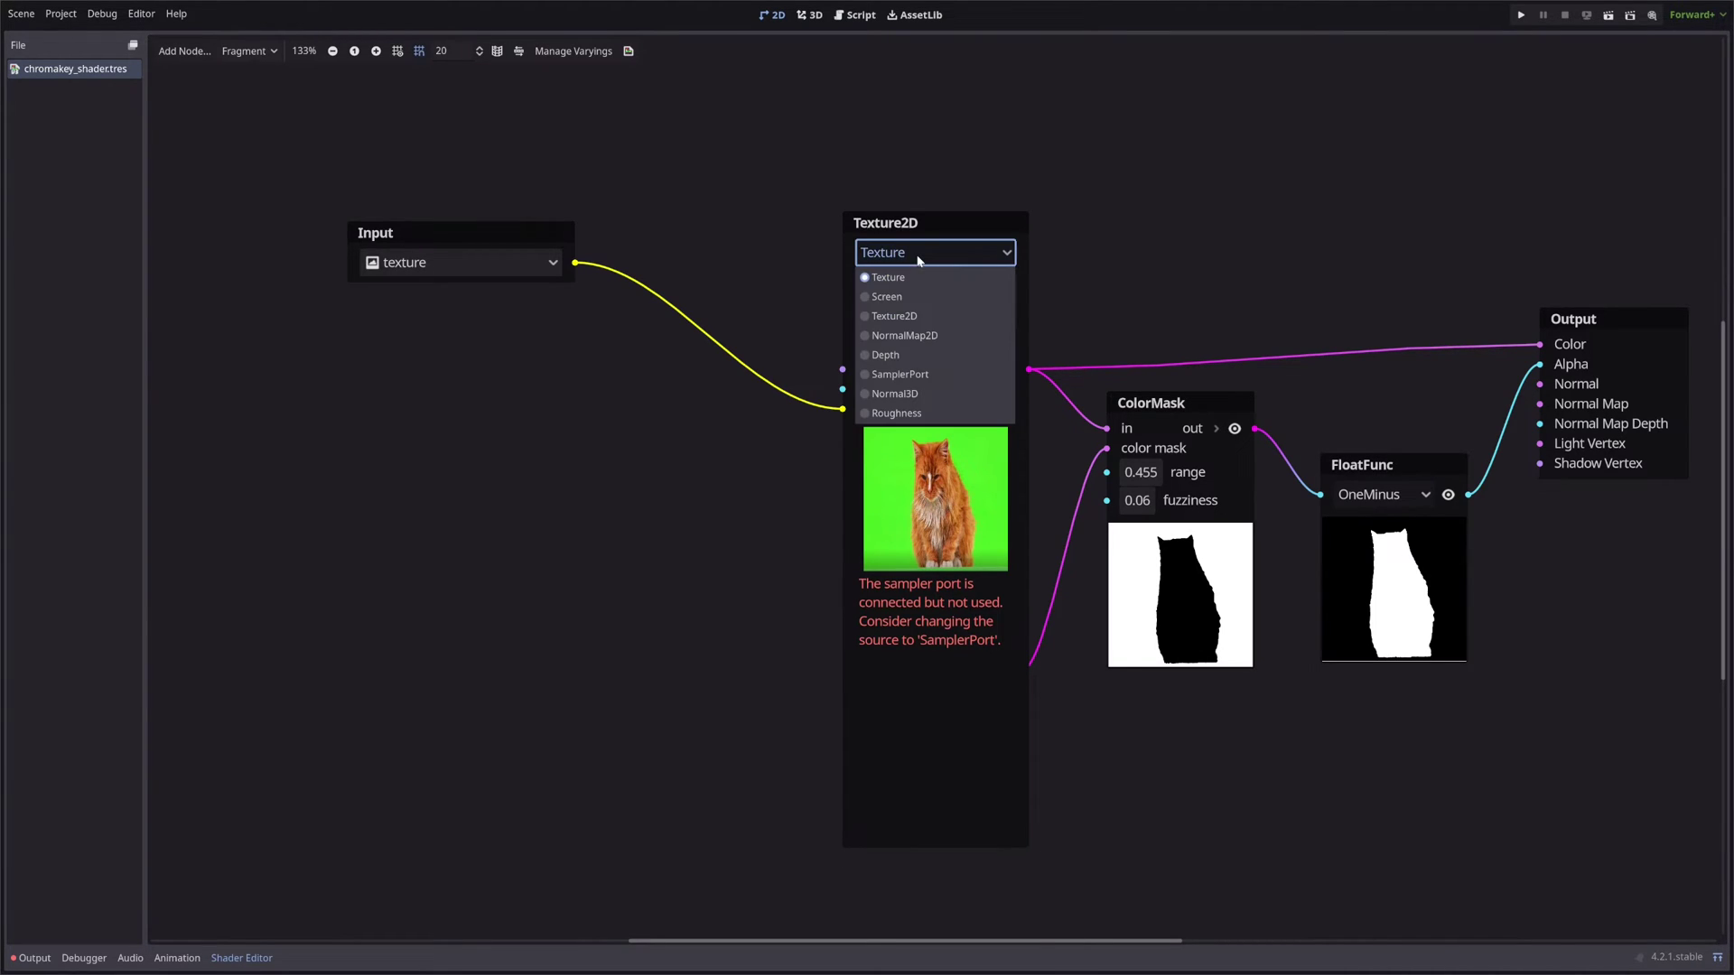
pyautogui.click(925, 379)
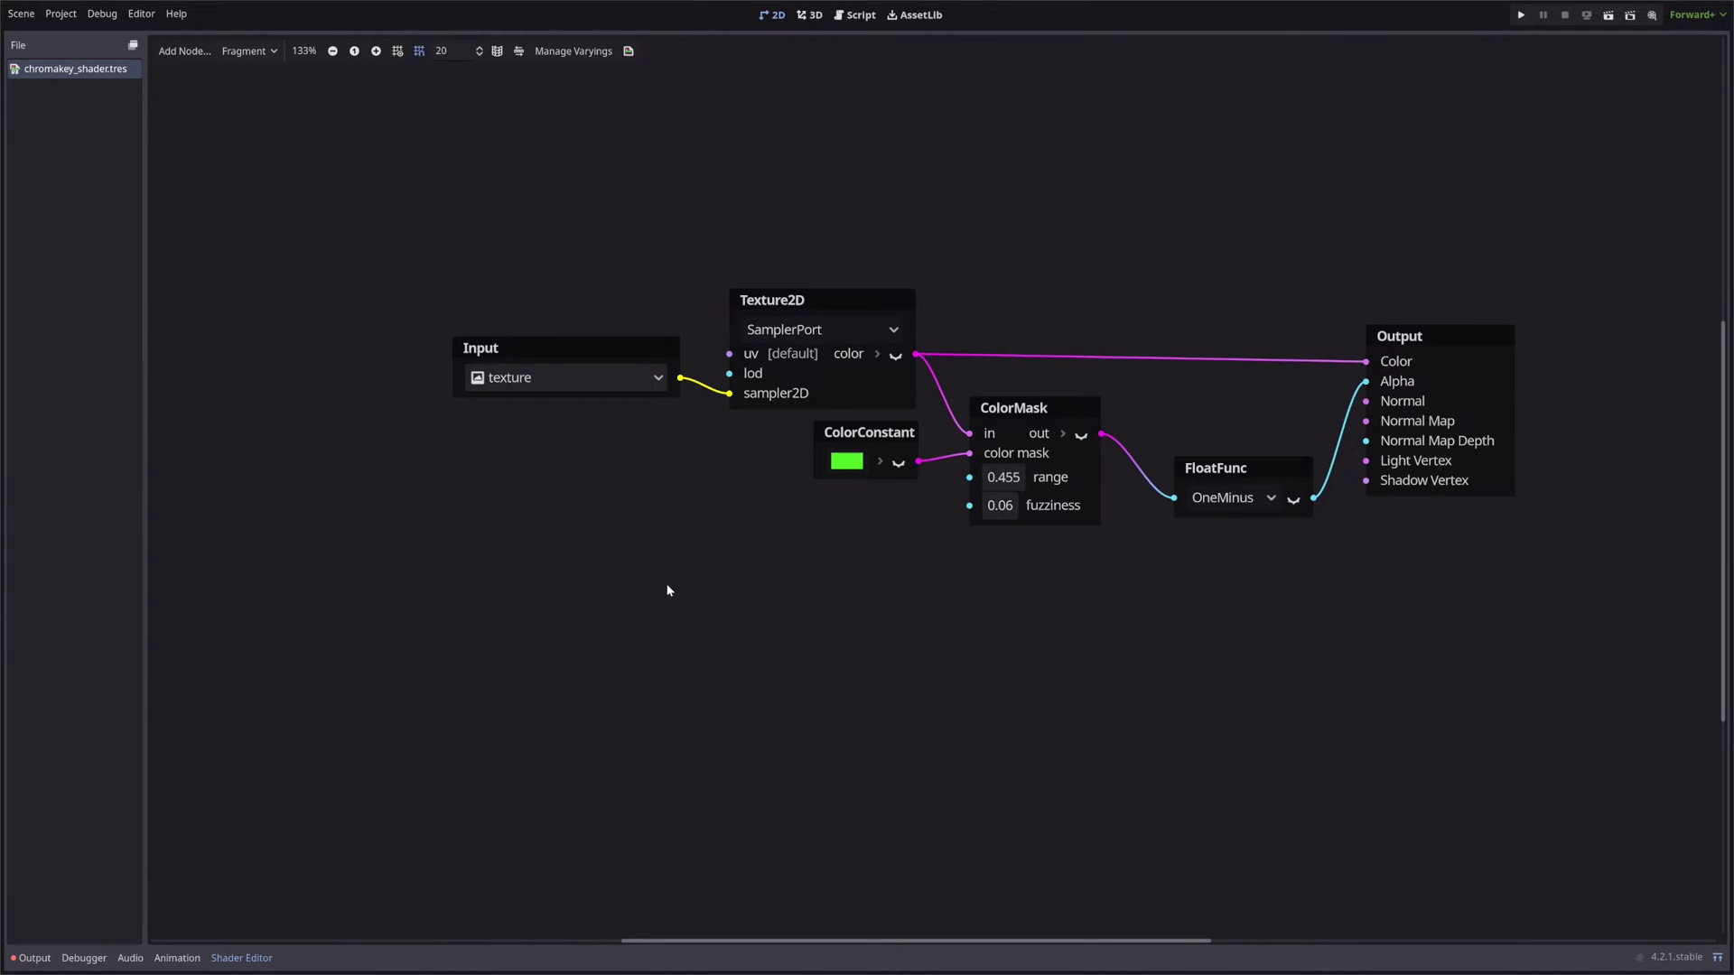
# Replace the ColorConstant with a green-default KeyColor ColorParameter wired to ColorMask's color mask.
pyautogui.rightClick(569, 474)
pyautogui.write('color')
pyautogui.doubleClick(656, 553)
pyautogui.click(679, 528)
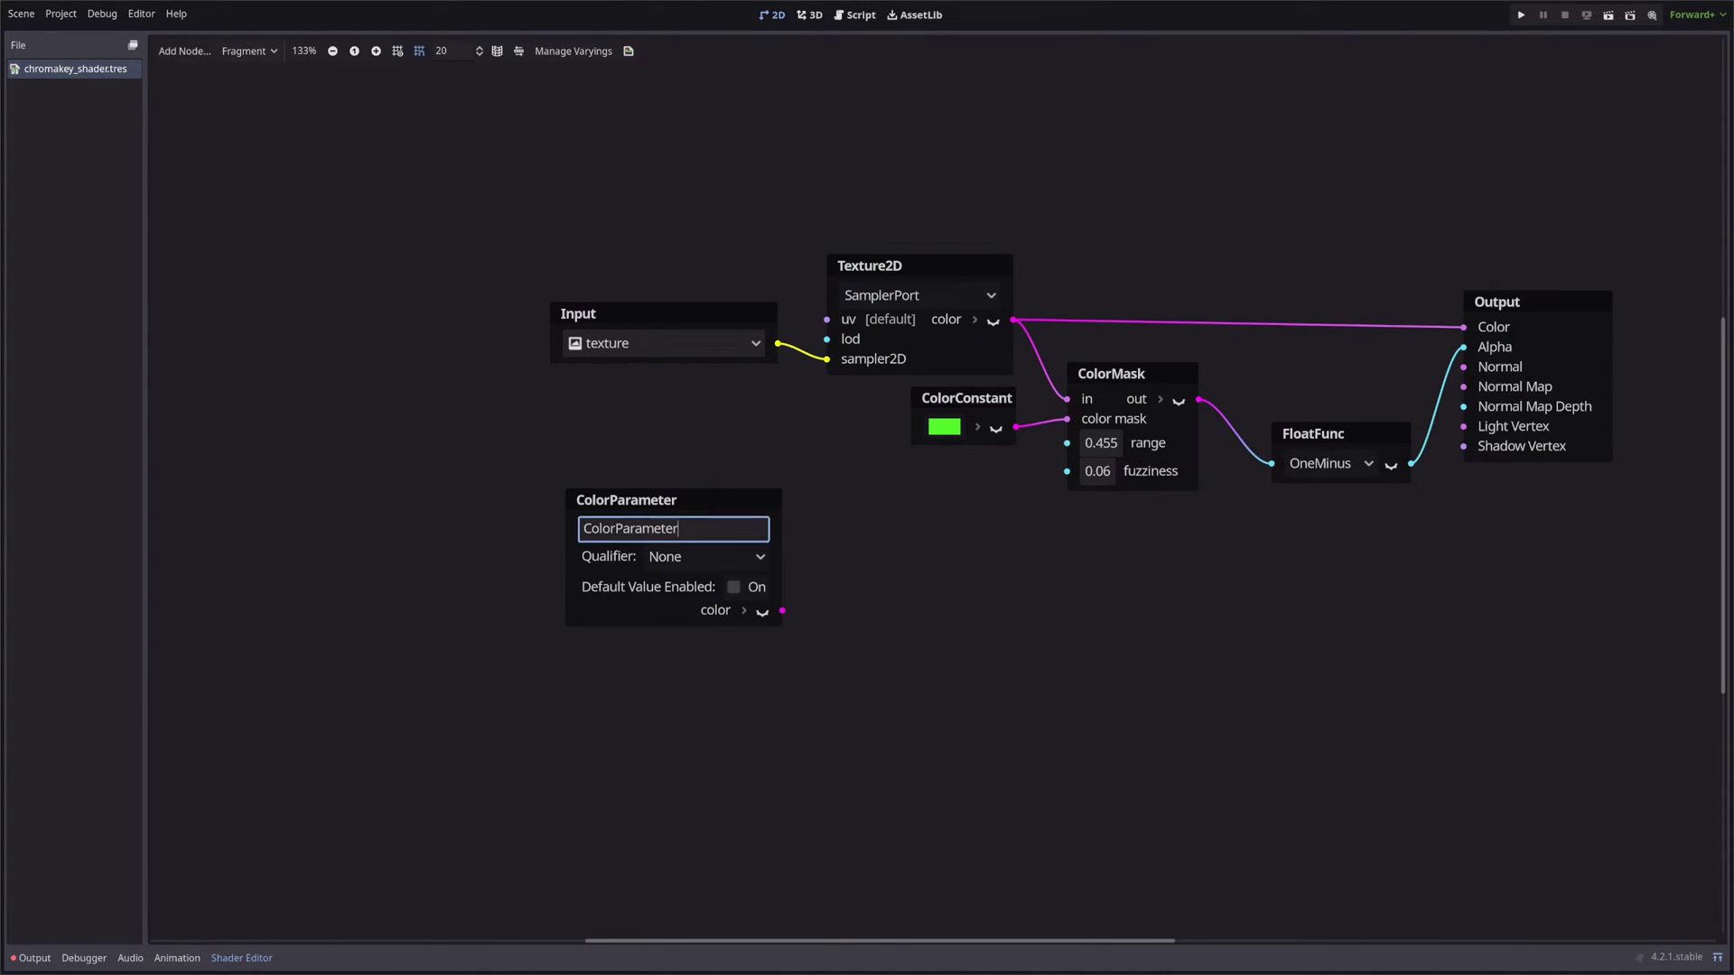
pyautogui.hotkey('ctrl', 'a')
pyautogui.write('KeyColor')
pyautogui.press('Return')
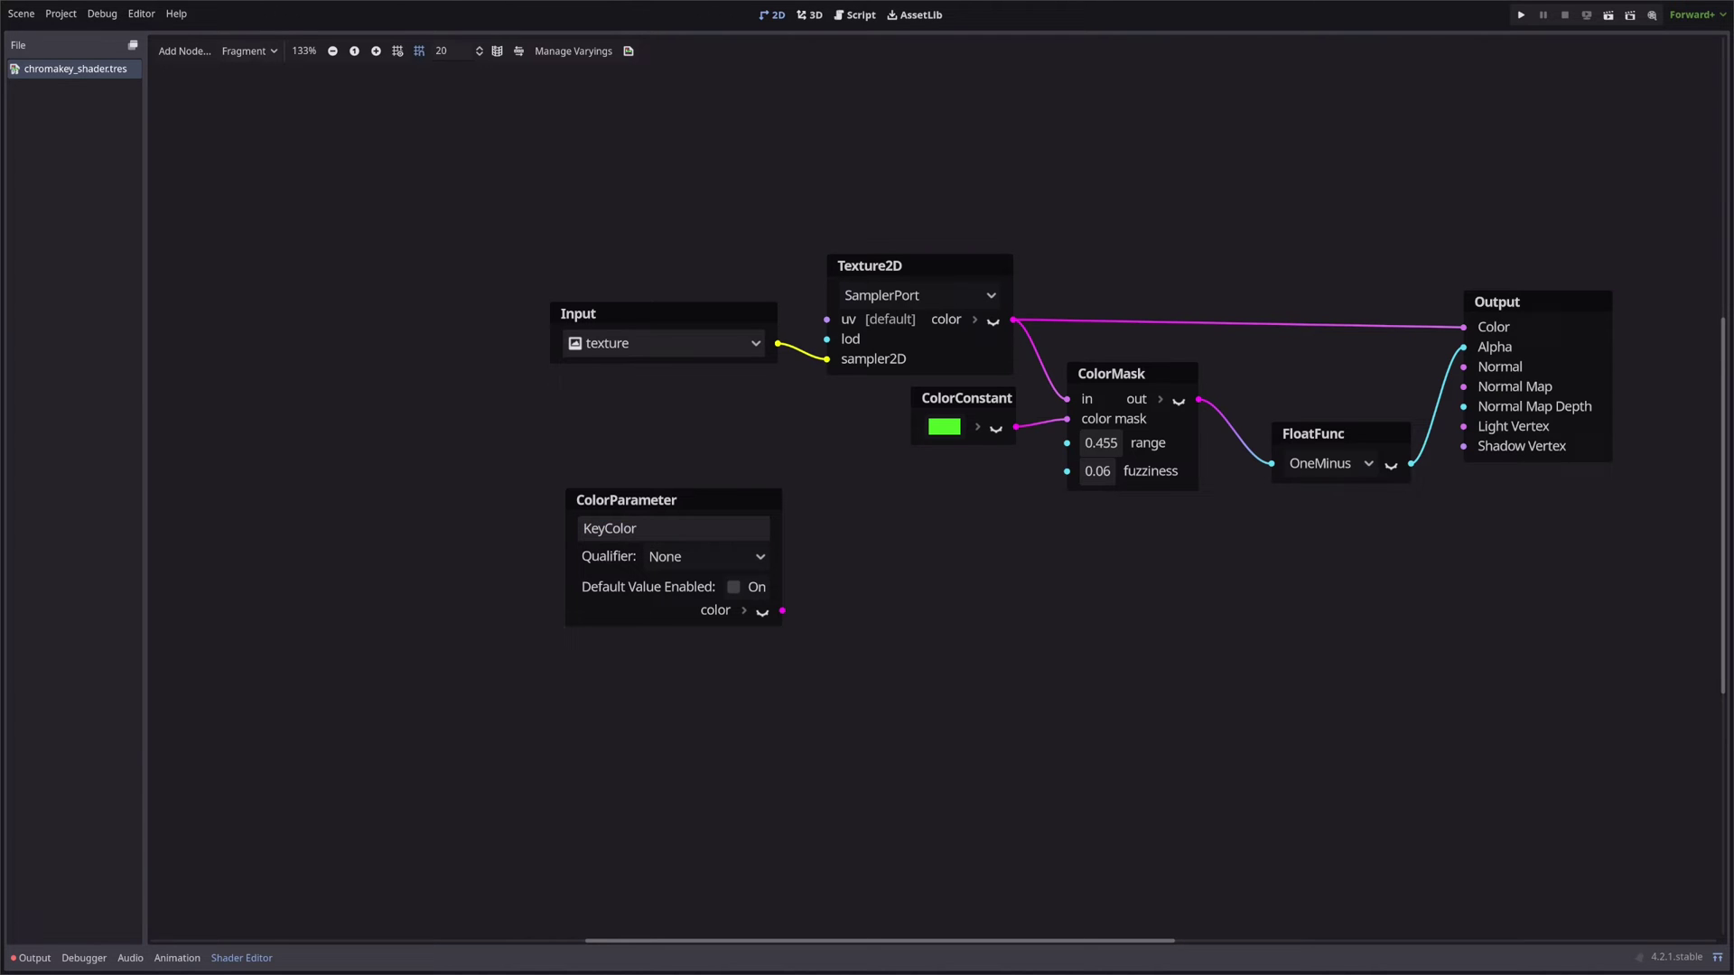
pyautogui.click(733, 587)
pyautogui.click(721, 616)
pyautogui.click(827, 594)
pyautogui.moveTo(782, 639); pyautogui.dragTo(1067, 418)
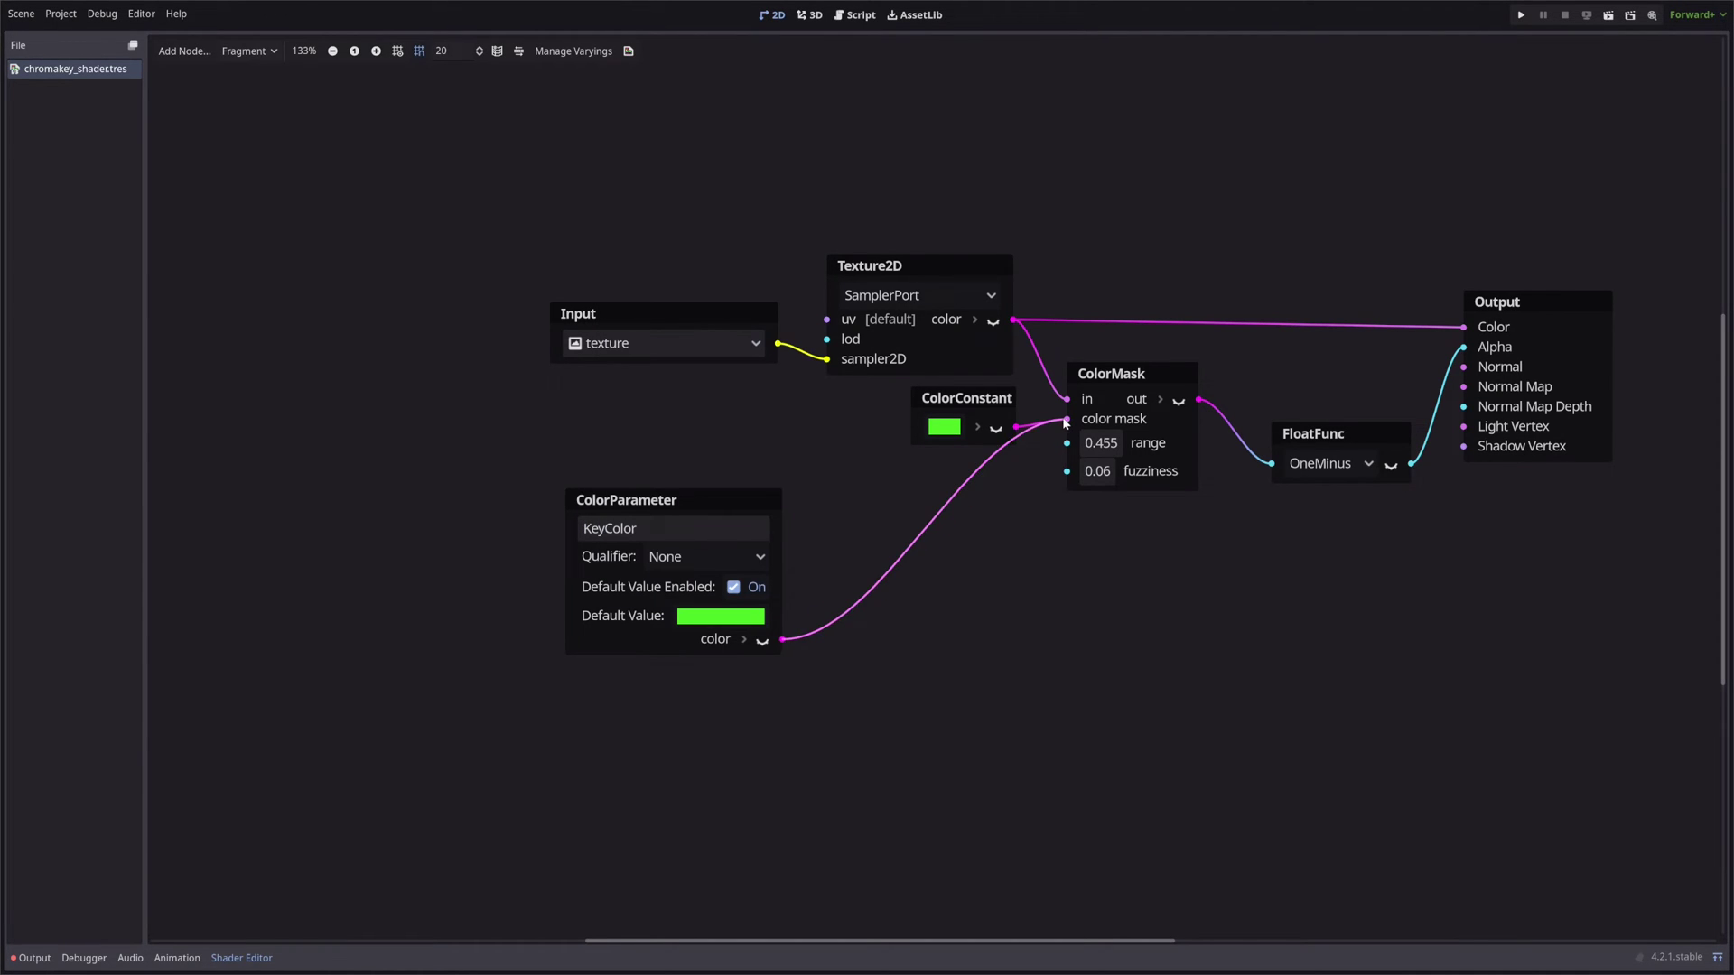
pyautogui.click(978, 394)
pyautogui.press('Delete')
pyautogui.moveTo(718, 498); pyautogui.dragTo(955, 397)
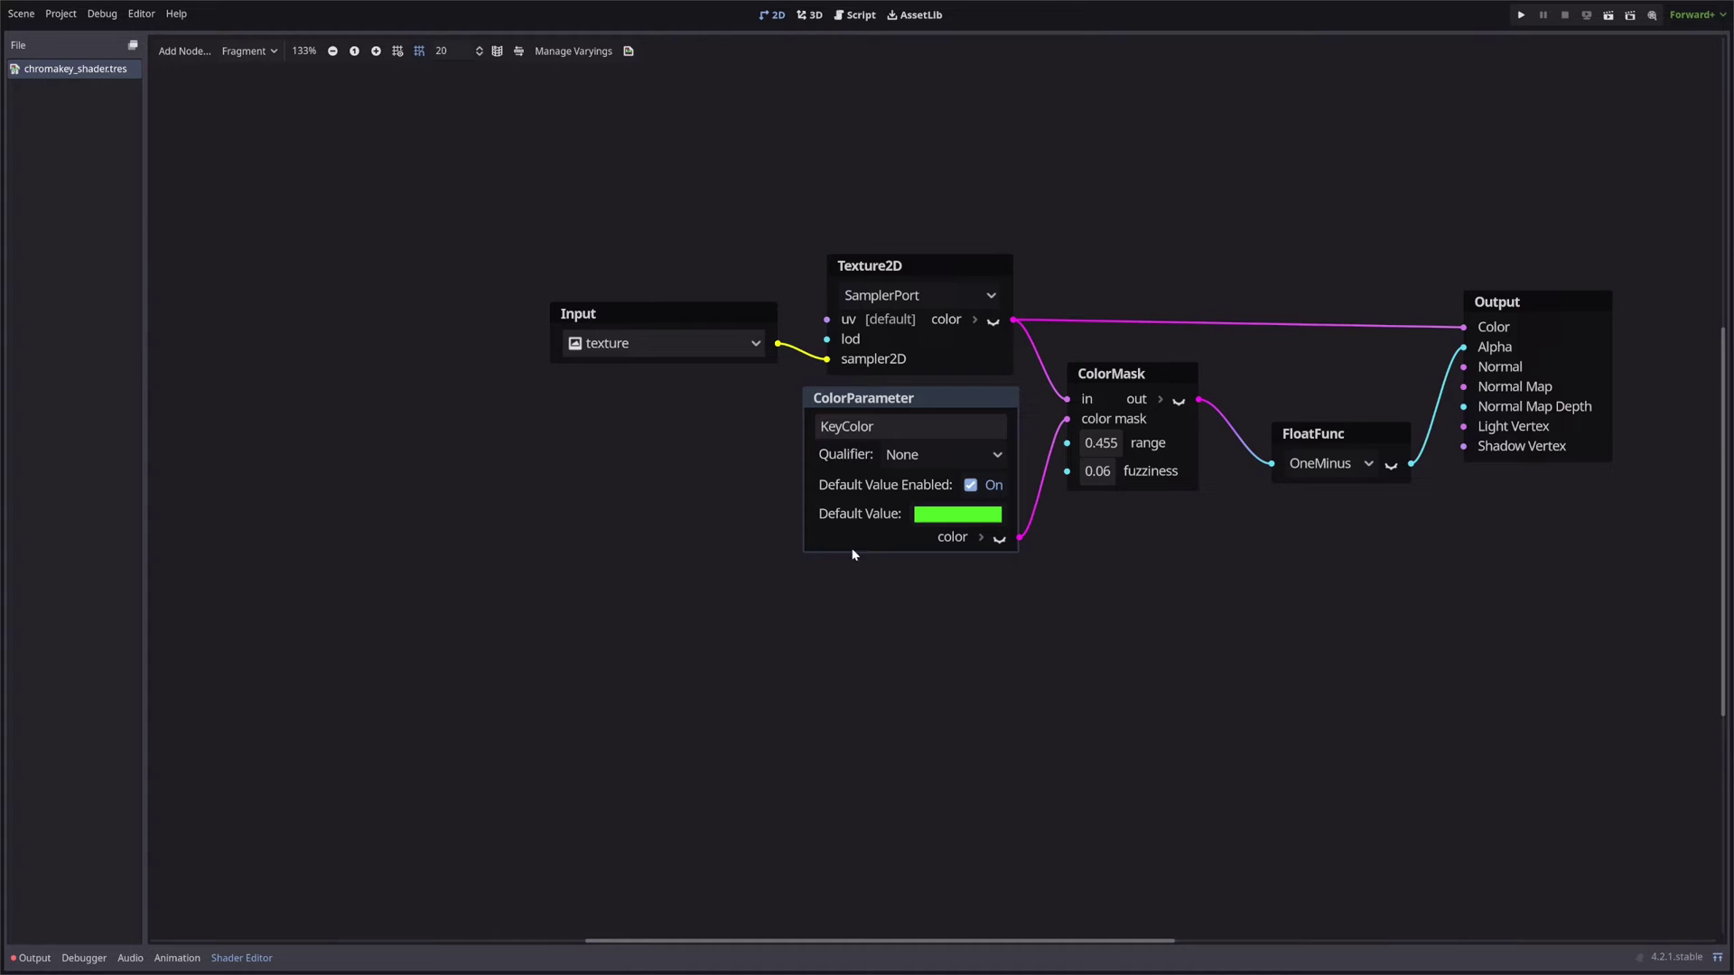
# Add HueRange and Fuzziness float parameters beneath KeyColor for ColorMask.
pyautogui.rightClick(871, 587)
pyautogui.doubleClick(1018, 659)
pyautogui.doubleClick(1003, 632)
pyautogui.write('HueRange')
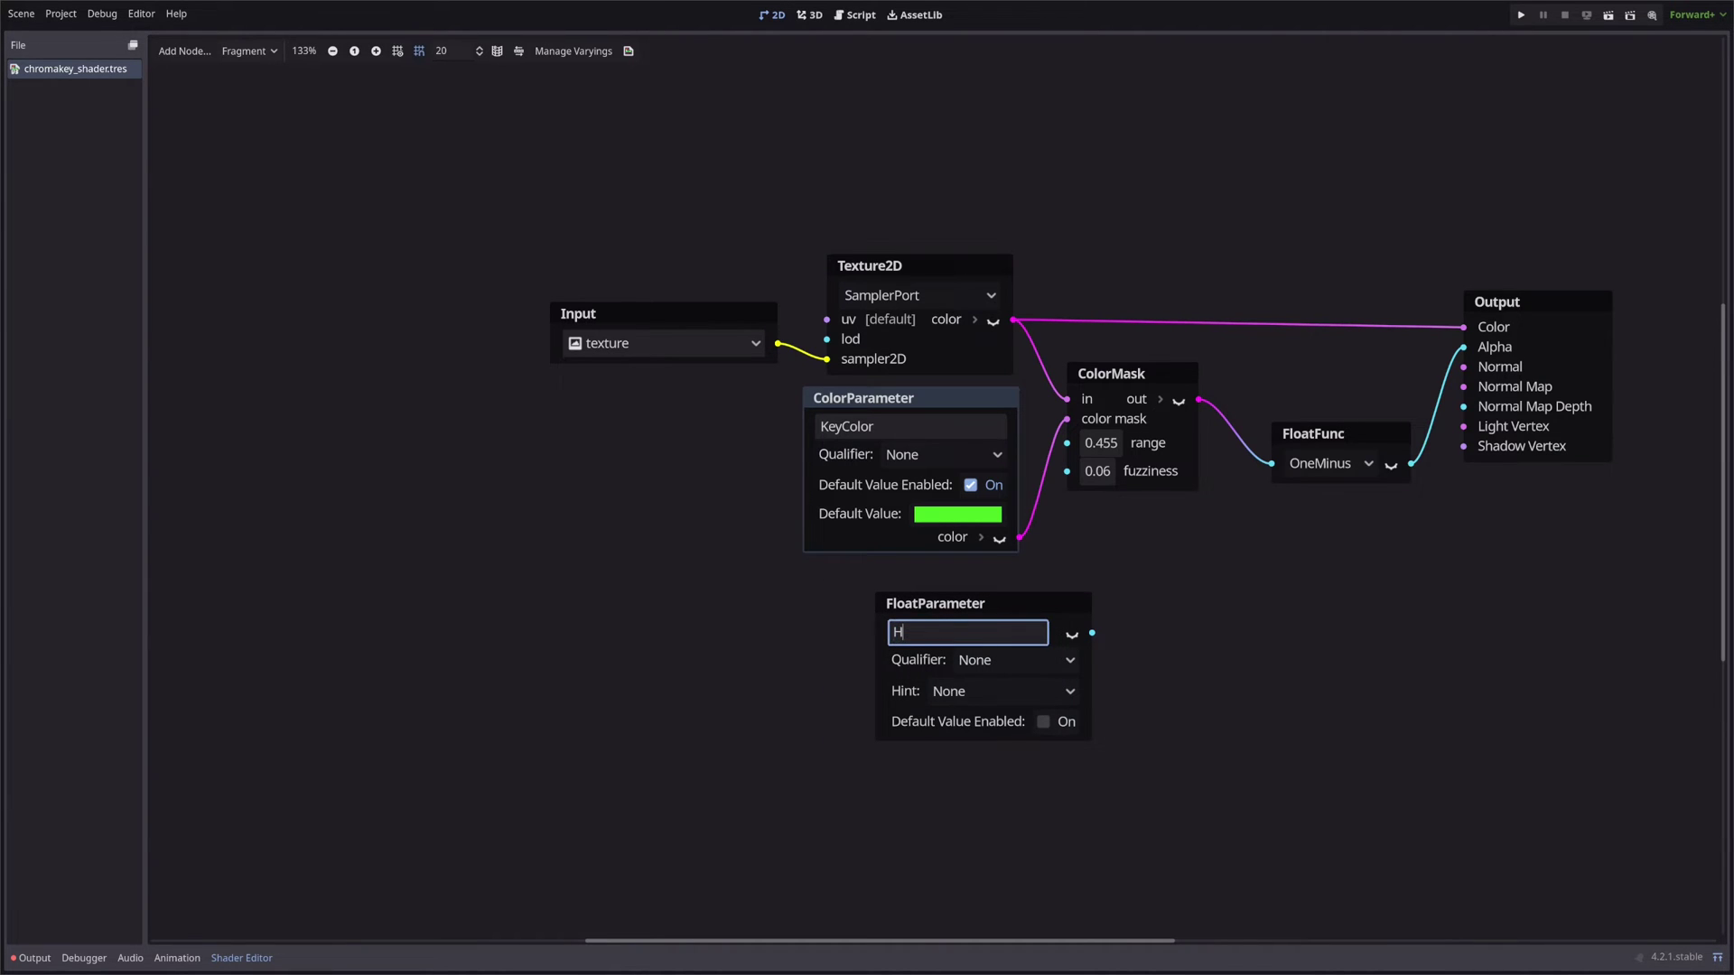
pyautogui.press('Return')
pyautogui.moveTo(1016, 608); pyautogui.dragTo(1066, 440)
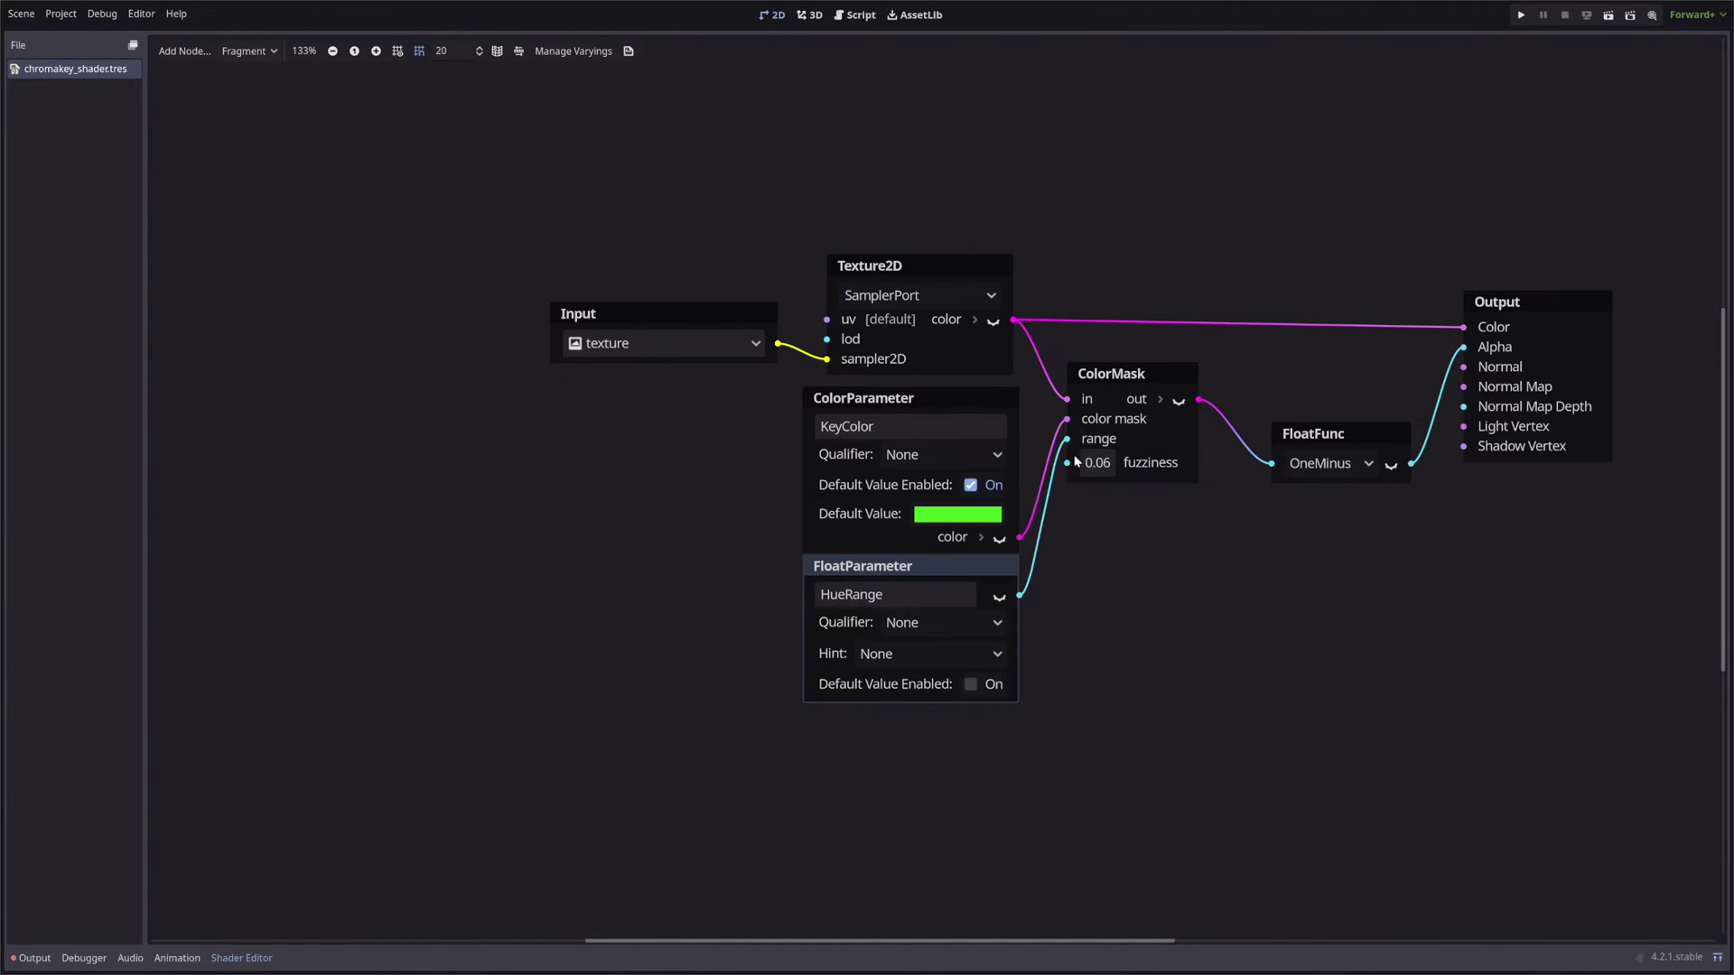
pyautogui.click(939, 566)
pyautogui.hotkey('ctrl', 'd')
pyautogui.moveTo(951, 578); pyautogui.dragTo(1066, 459)
pyautogui.doubleClick(933, 744)
pyautogui.write('Fuzziness')
pyautogui.press('Return')
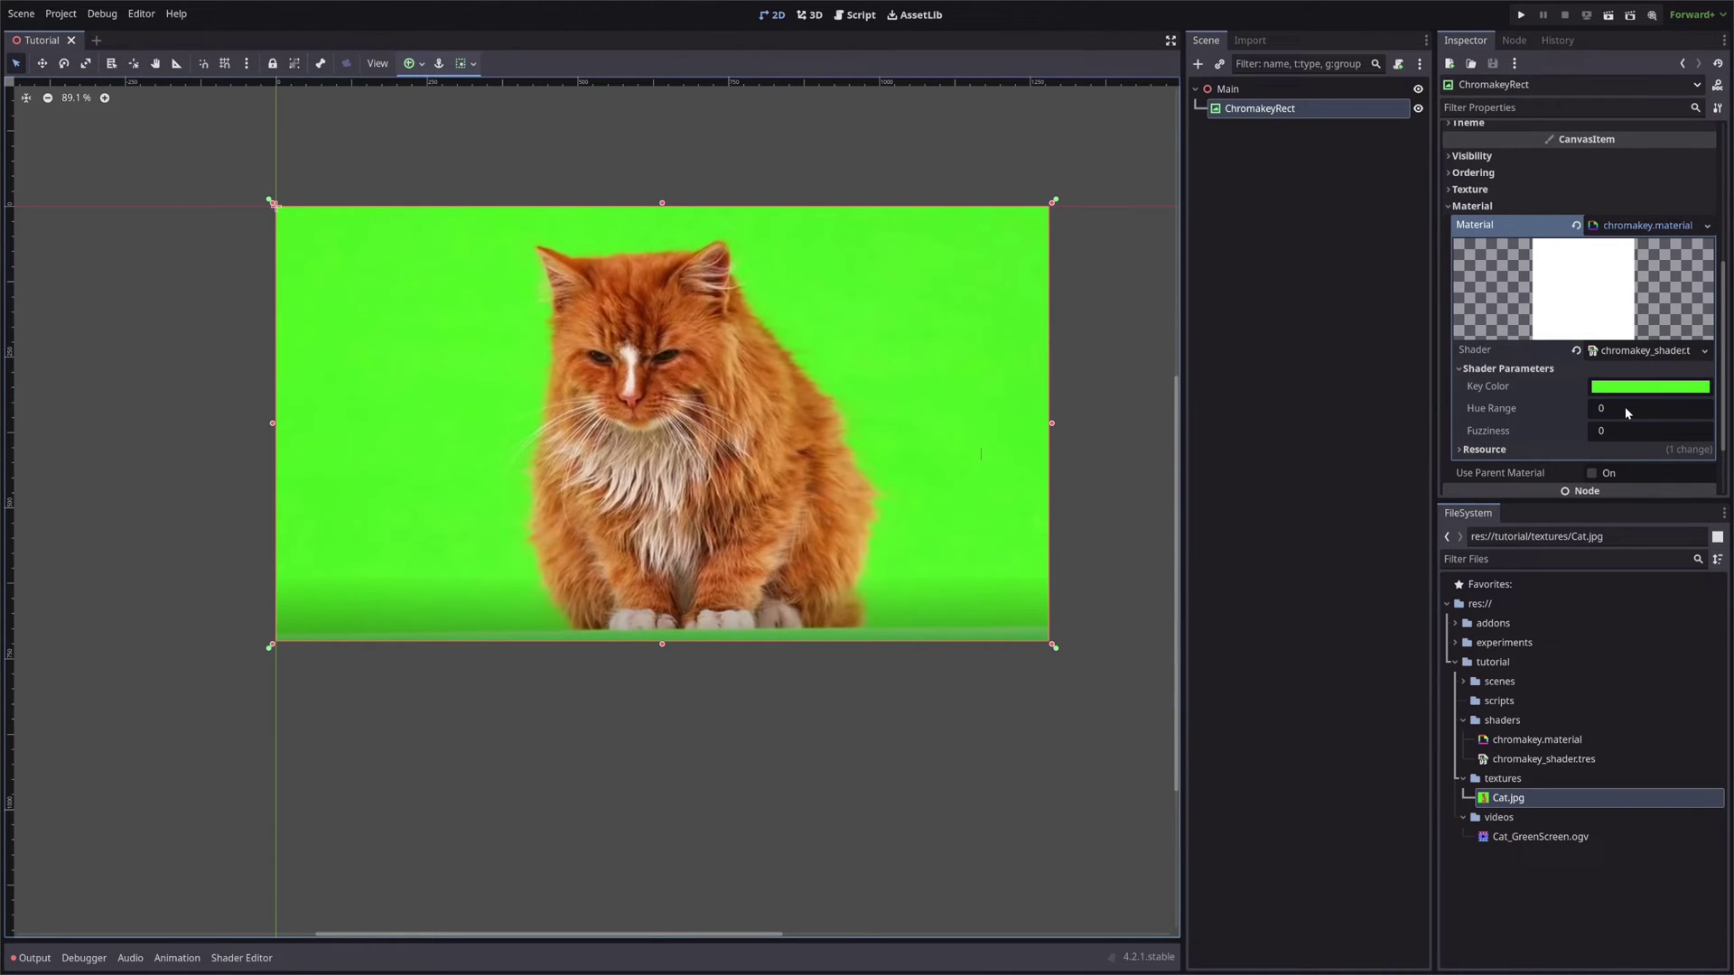
# Nudge Hue Range from 0.1 to 0.455 and Fuzziness to 0.07, then deselect ChromakeyRect.
pyautogui.click(1624, 406)
pyautogui.write('0.1')
pyautogui.press('Return')
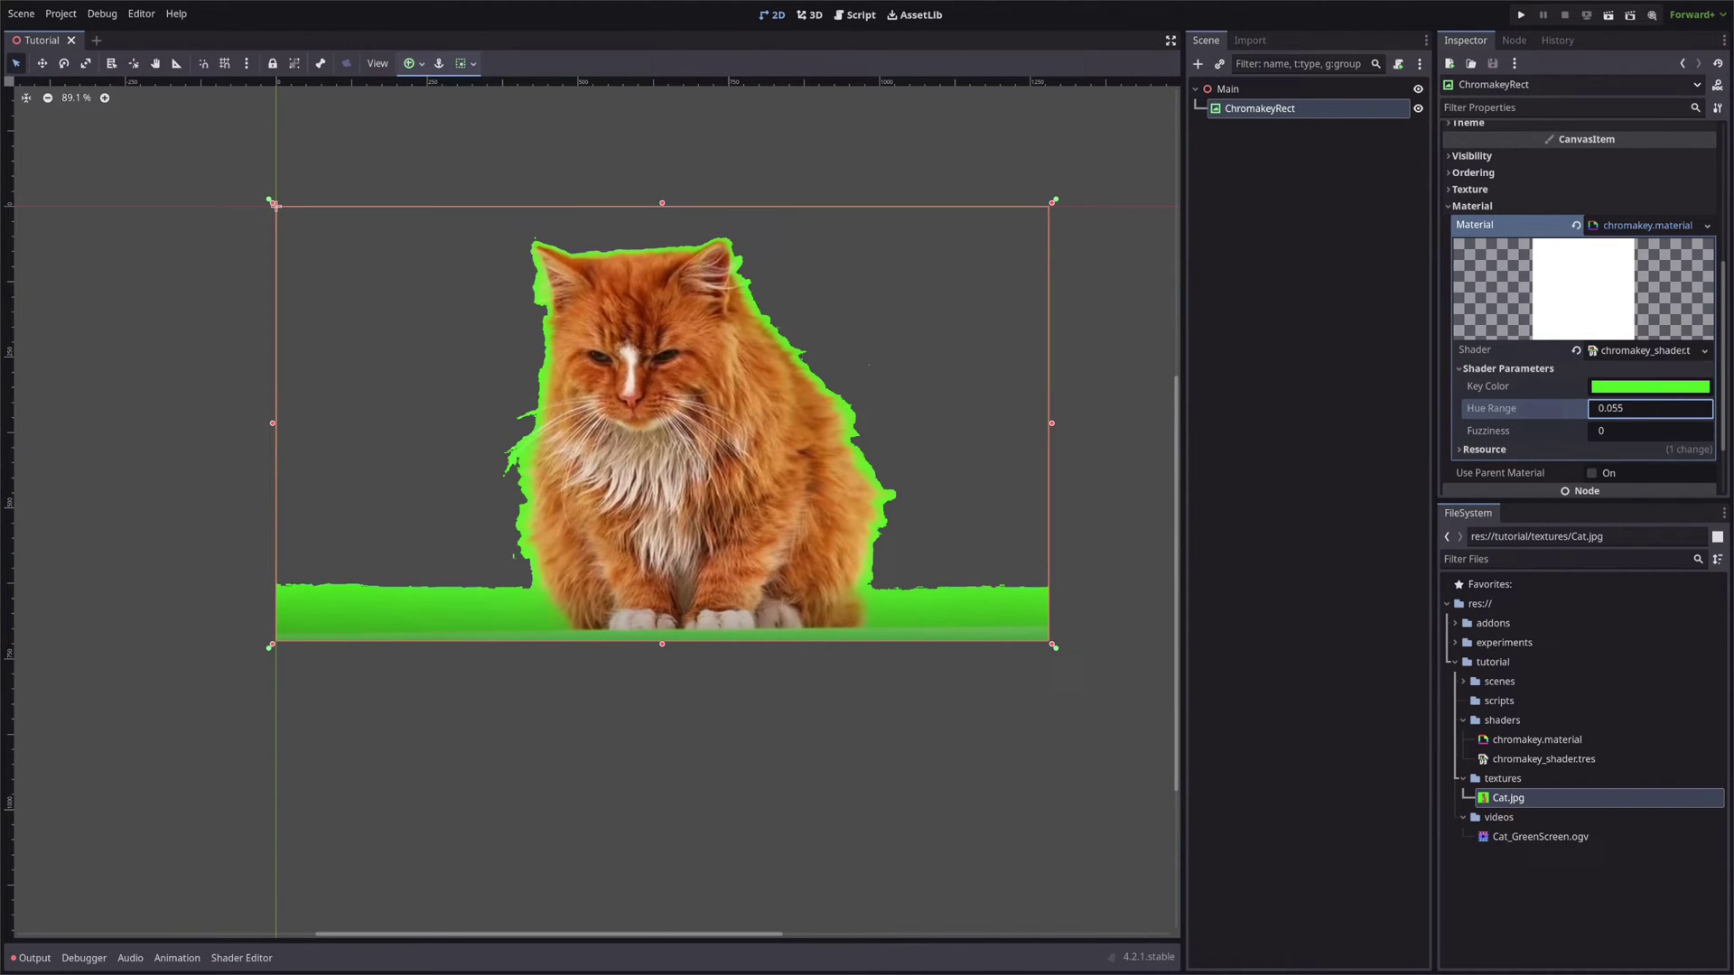
pyautogui.press('Up')
pyautogui.press('Up')
pyautogui.press('Up')
pyautogui.press('Up')
pyautogui.press('Up')
pyautogui.press('Up')
pyautogui.press('Up')
pyautogui.press('Up')
pyautogui.press('Up')
pyautogui.press('Up')
pyautogui.press('Up')
pyautogui.press('Up')
pyautogui.press('Up')
pyautogui.press('Up')
pyautogui.press('Up')
pyautogui.press('Up')
pyautogui.press('Up')
pyautogui.press('Up')
pyautogui.press('Up')
pyautogui.press('Up')
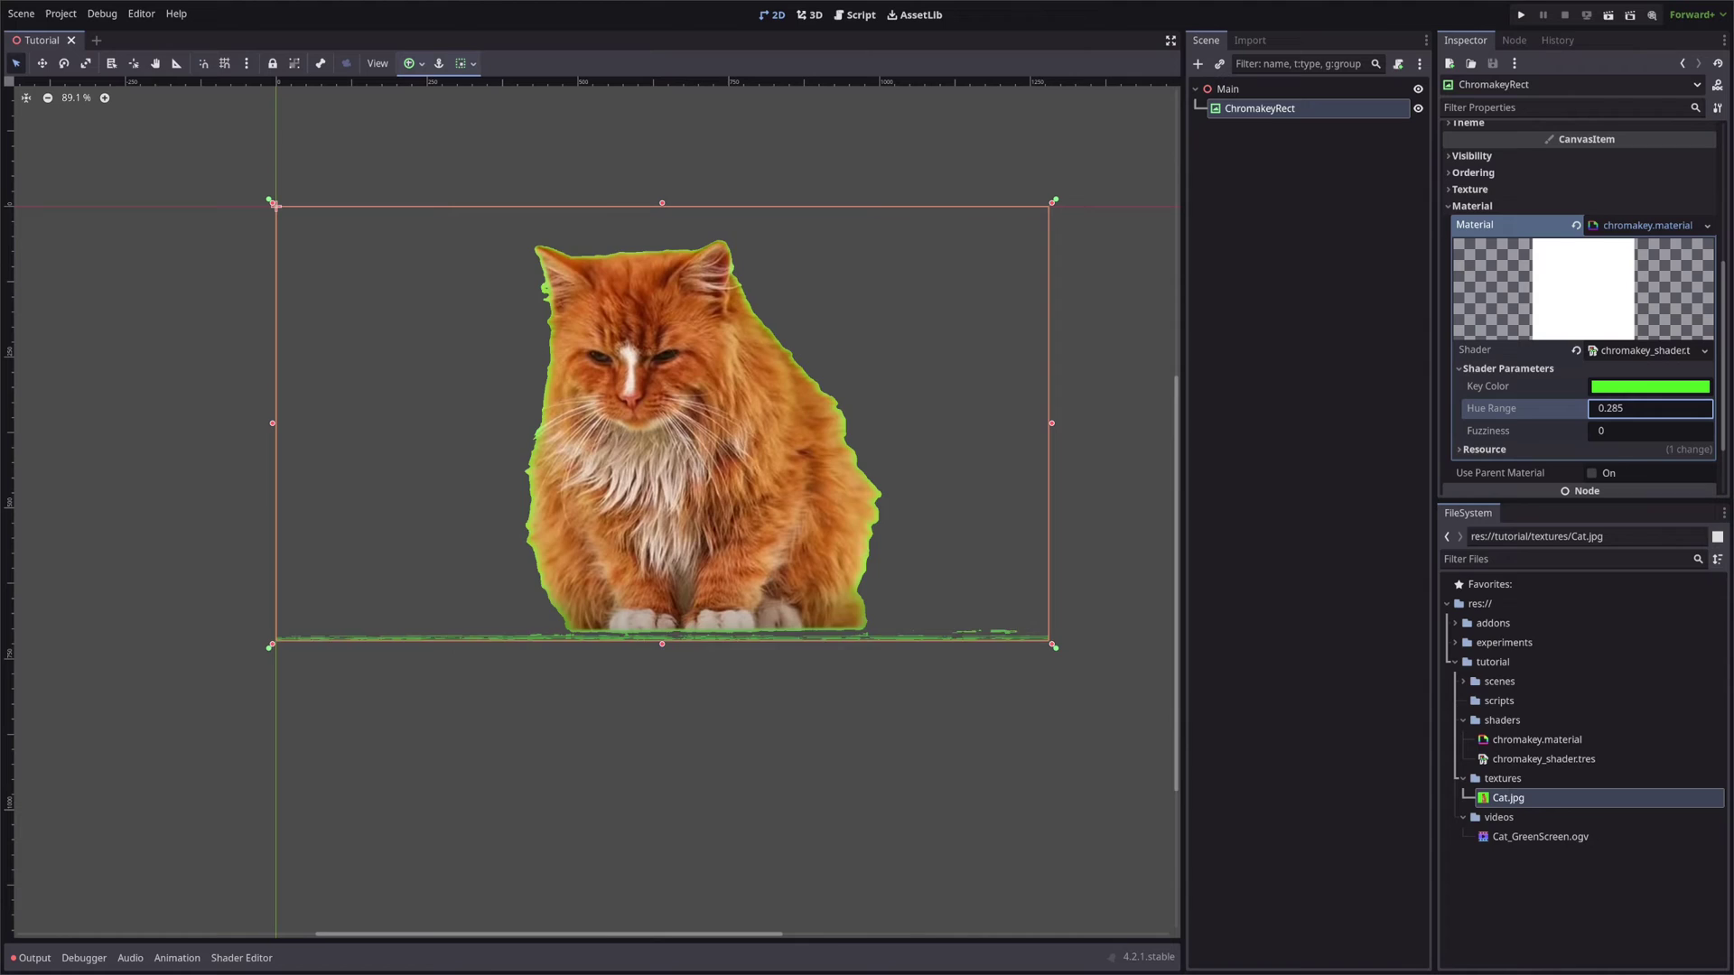
pyautogui.press('Up')
pyautogui.press('Up')
pyautogui.press('Up')
pyautogui.press('Up')
pyautogui.press('Up')
pyautogui.press('Up')
pyautogui.press('Up')
pyautogui.press('Up')
pyautogui.press('Up')
pyautogui.press('Up')
pyautogui.press('Up')
pyautogui.press('Up')
pyautogui.press('Up')
pyautogui.press('Up')
pyautogui.press('Up')
pyautogui.press('Up')
pyautogui.press('Up')
pyautogui.press('Up')
pyautogui.press('Up')
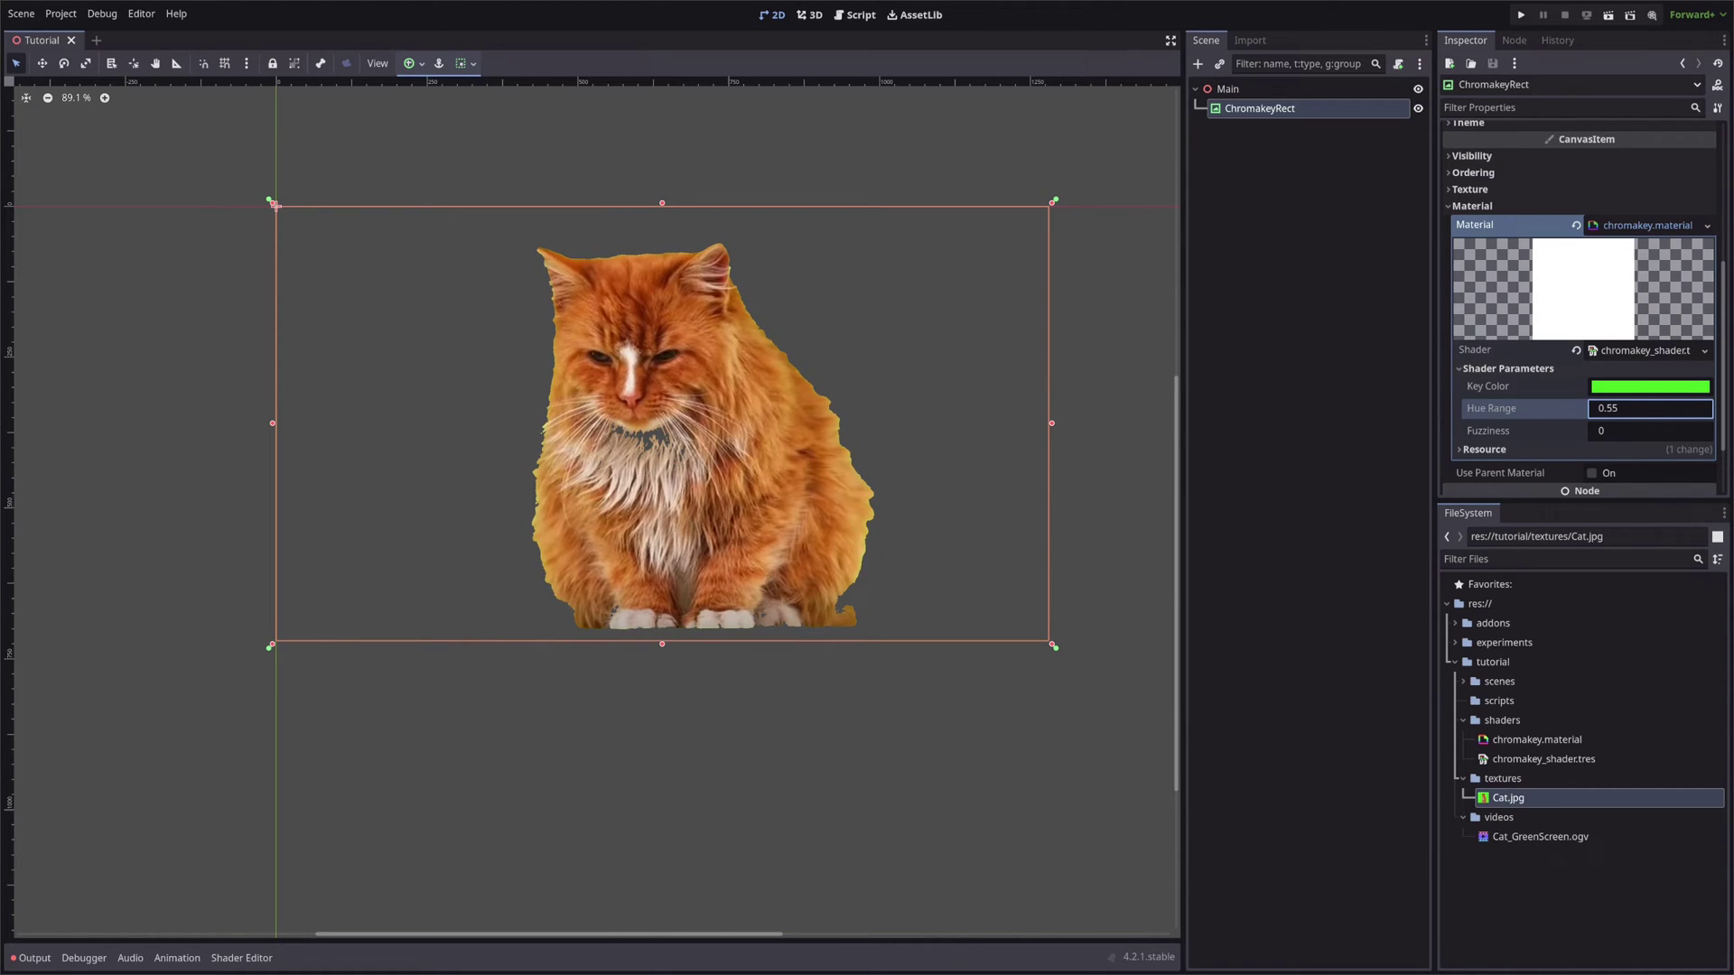
pyautogui.press('Down')
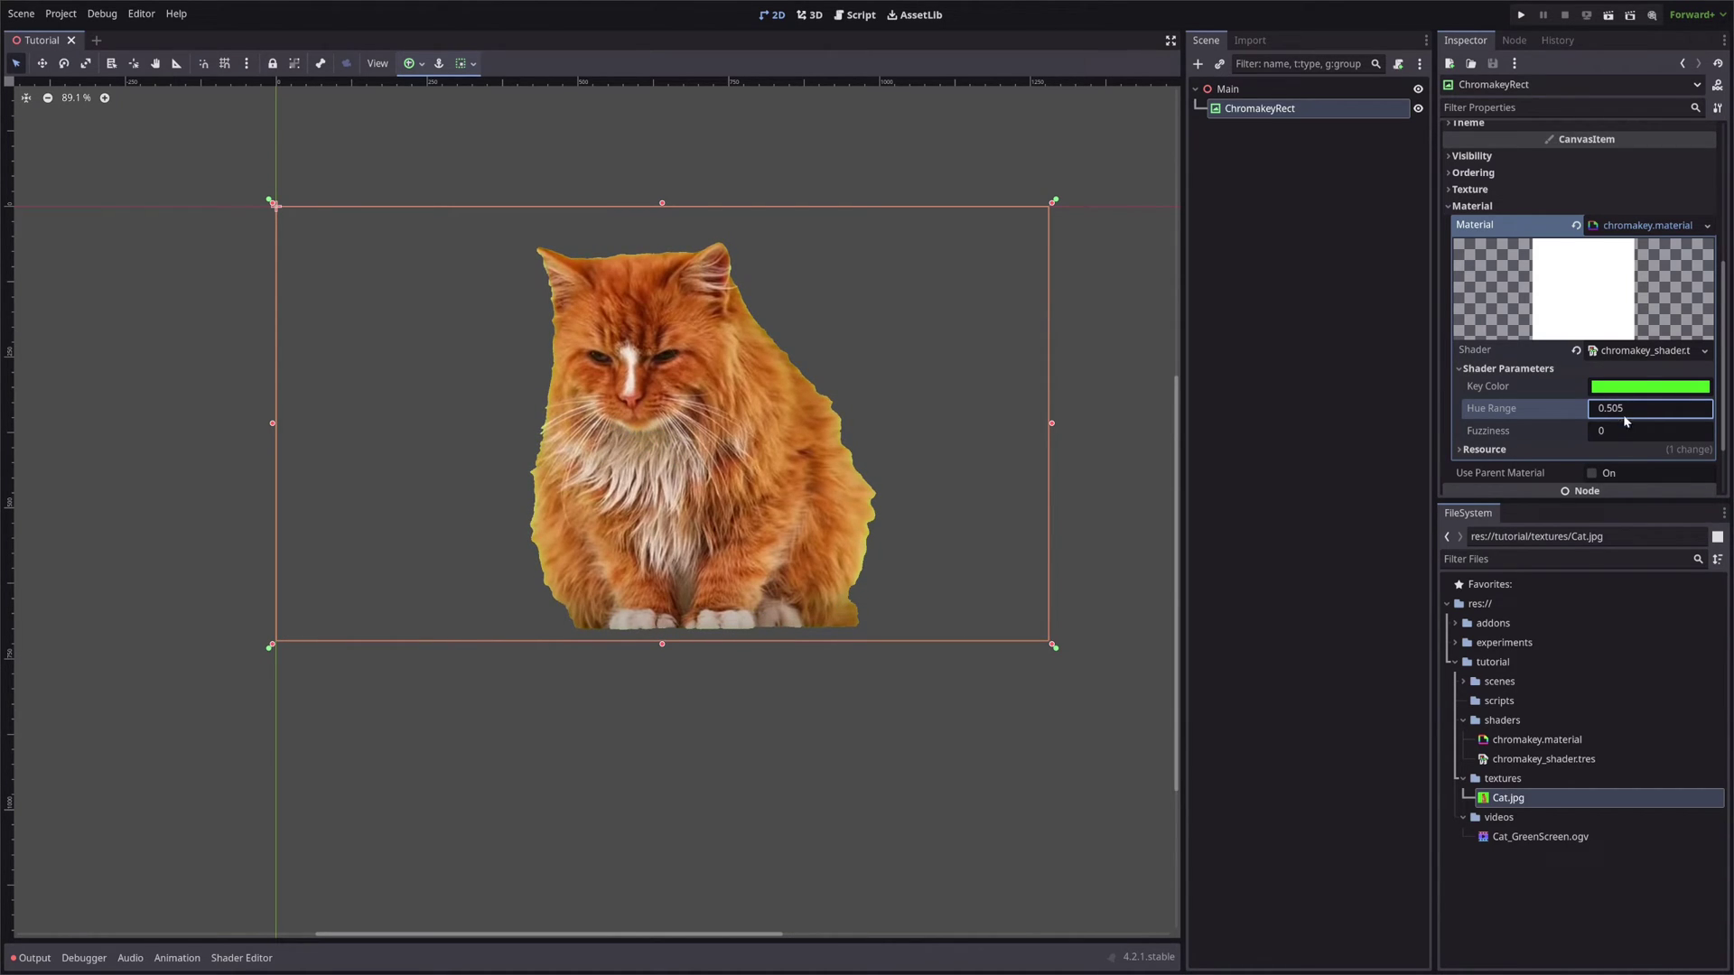
pyautogui.click(1621, 438)
pyautogui.press('Up')
pyautogui.press('Up')
pyautogui.press('Up')
pyautogui.press('Up')
pyautogui.press('Up')
pyautogui.press('Up')
pyautogui.press('Up')
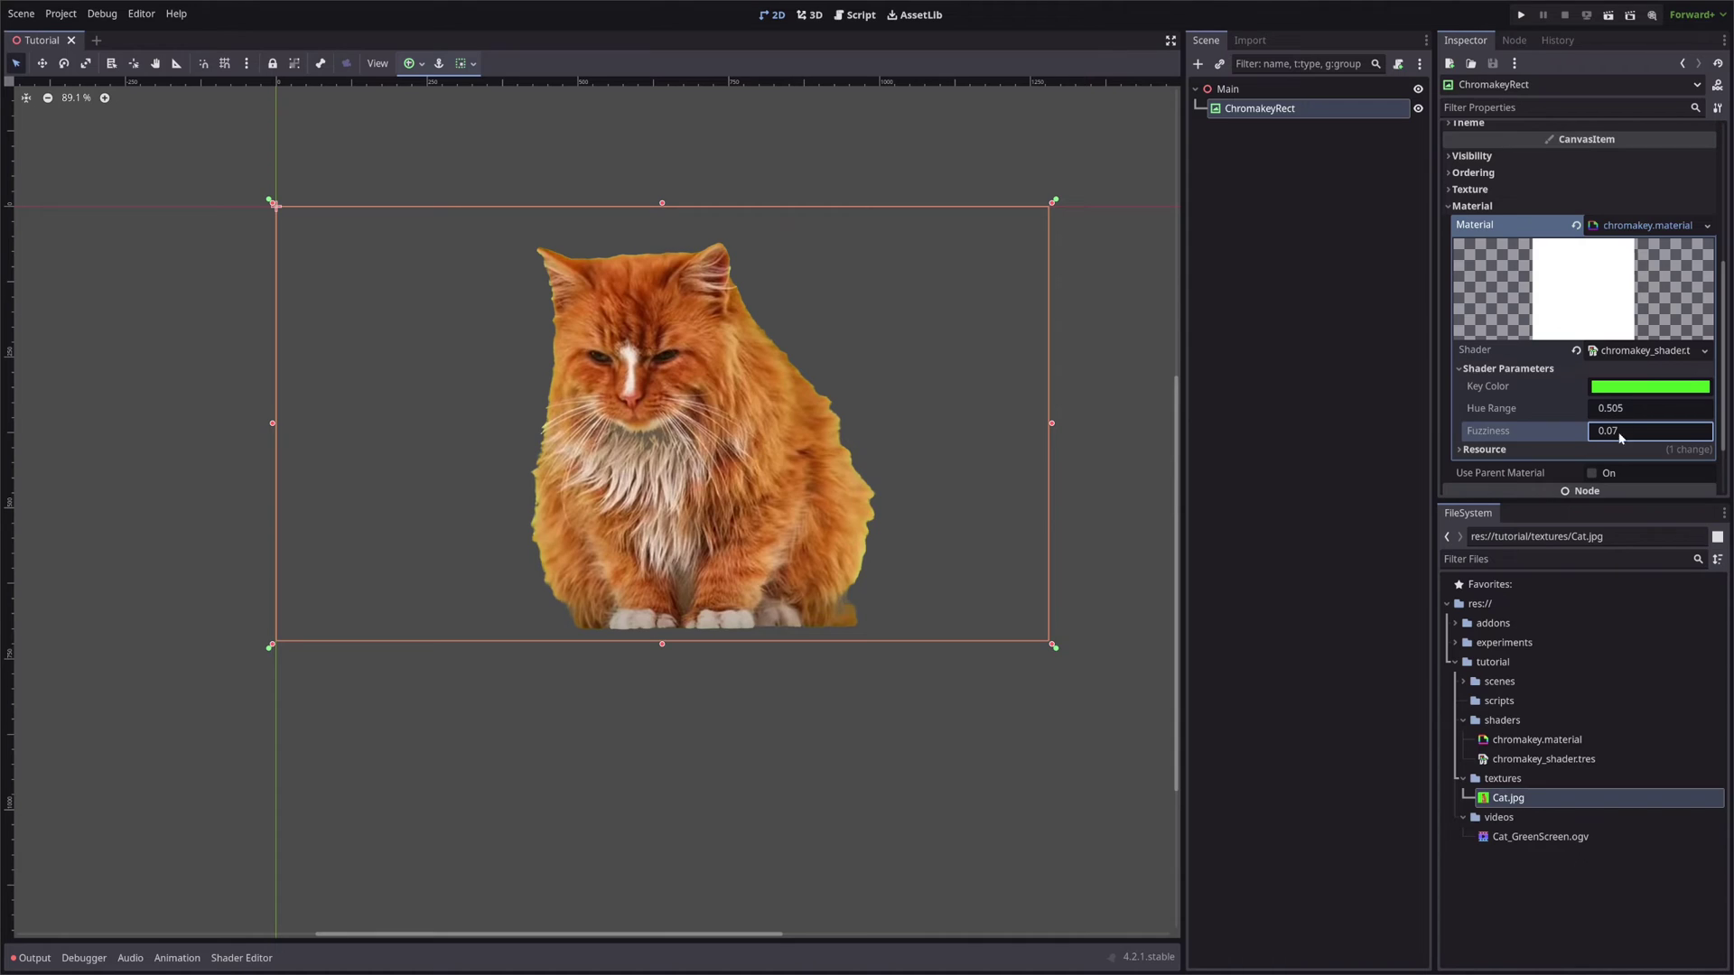
pyautogui.hotkey('shift', 'Tab')
pyautogui.press('Down')
pyautogui.press('Down')
pyautogui.press('Down')
pyautogui.press('Down')
pyautogui.press('Down')
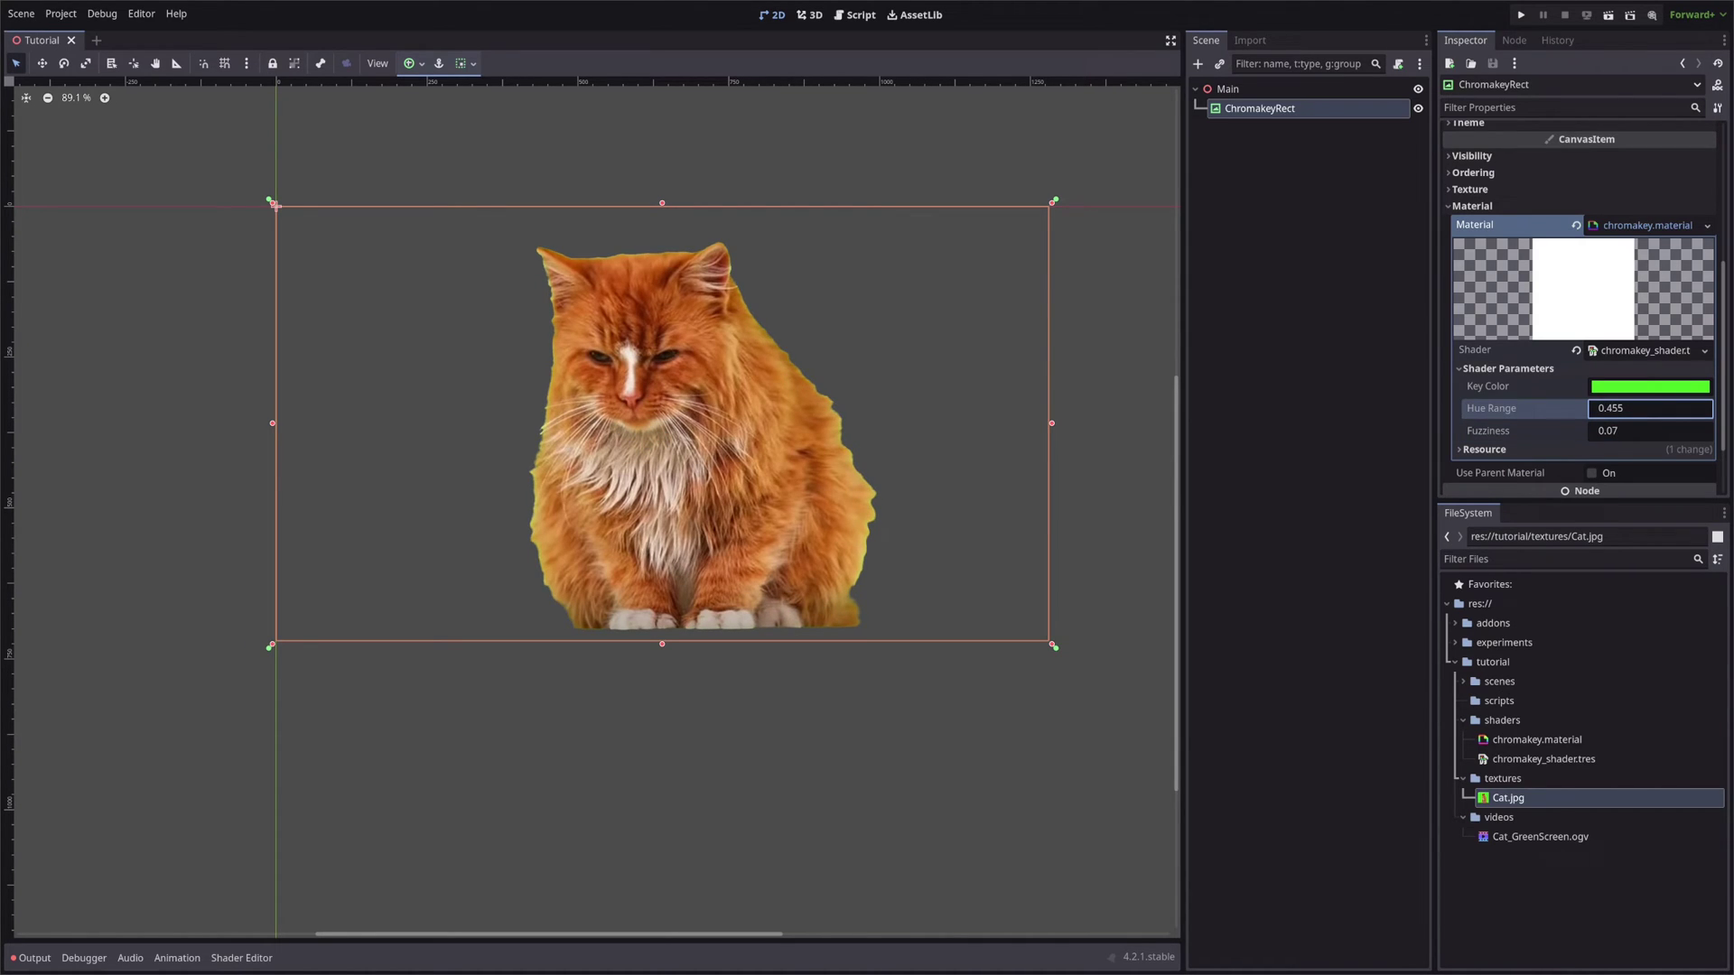
pyautogui.click(1354, 456)
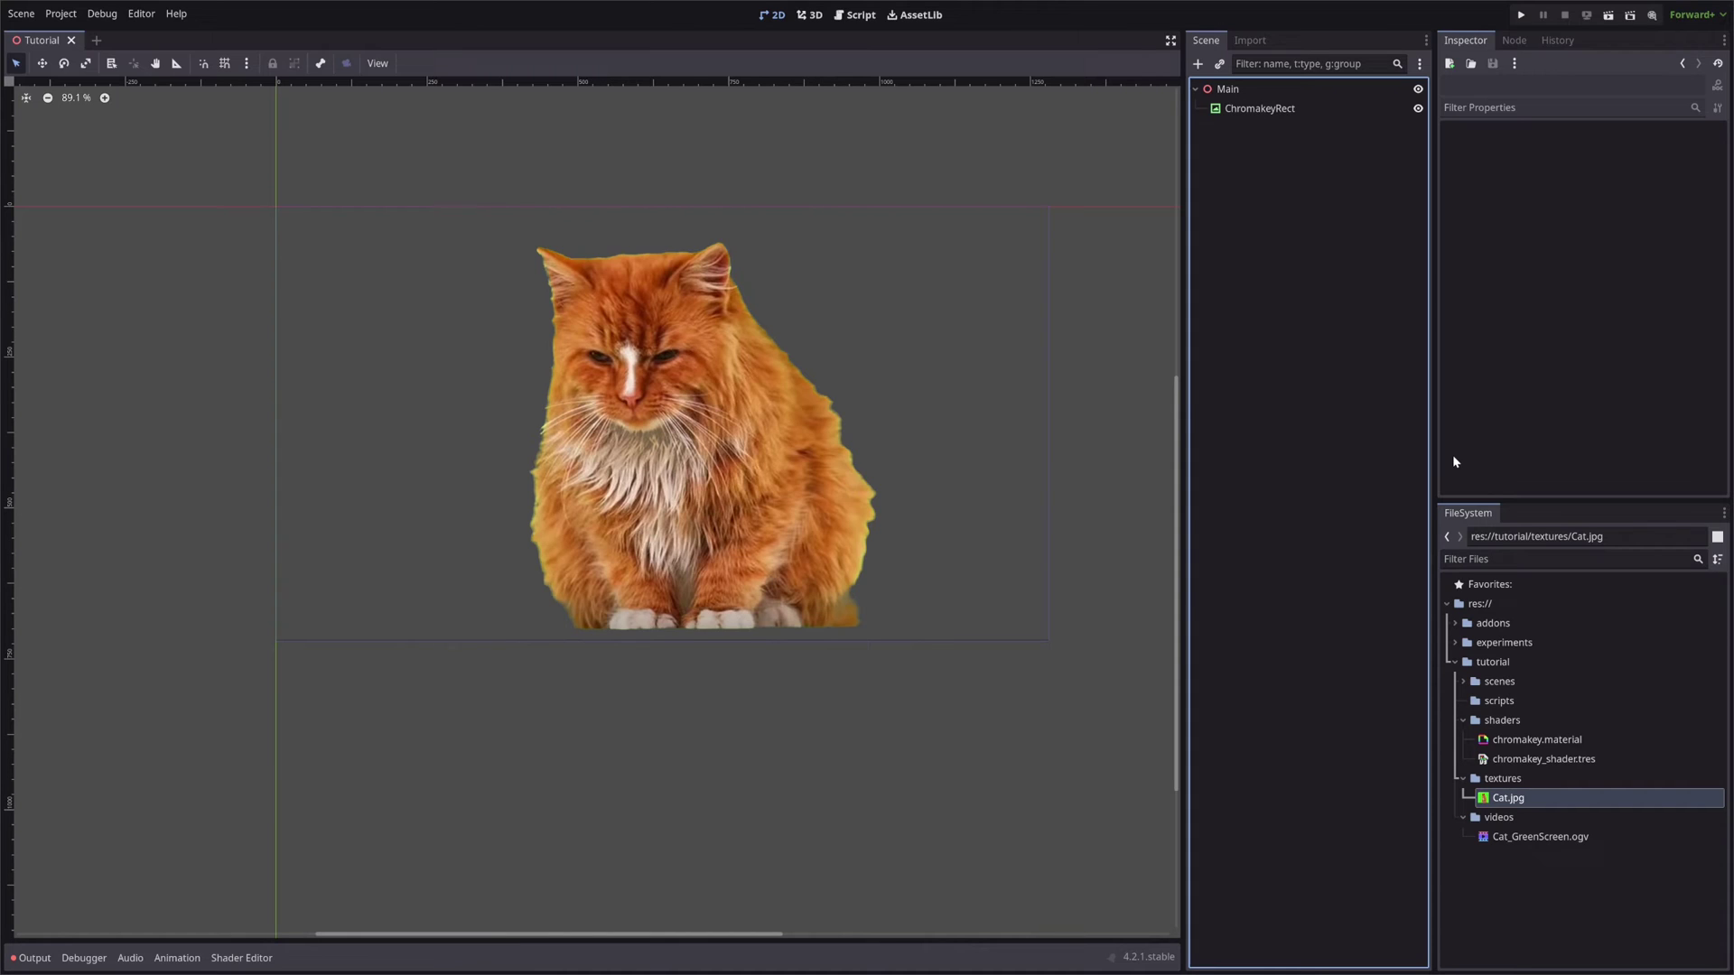
# Change the ChromakeyRect node's type to VideoStreamPlayer.
pyautogui.click(1231, 110)
pyautogui.rightClick(1267, 111)
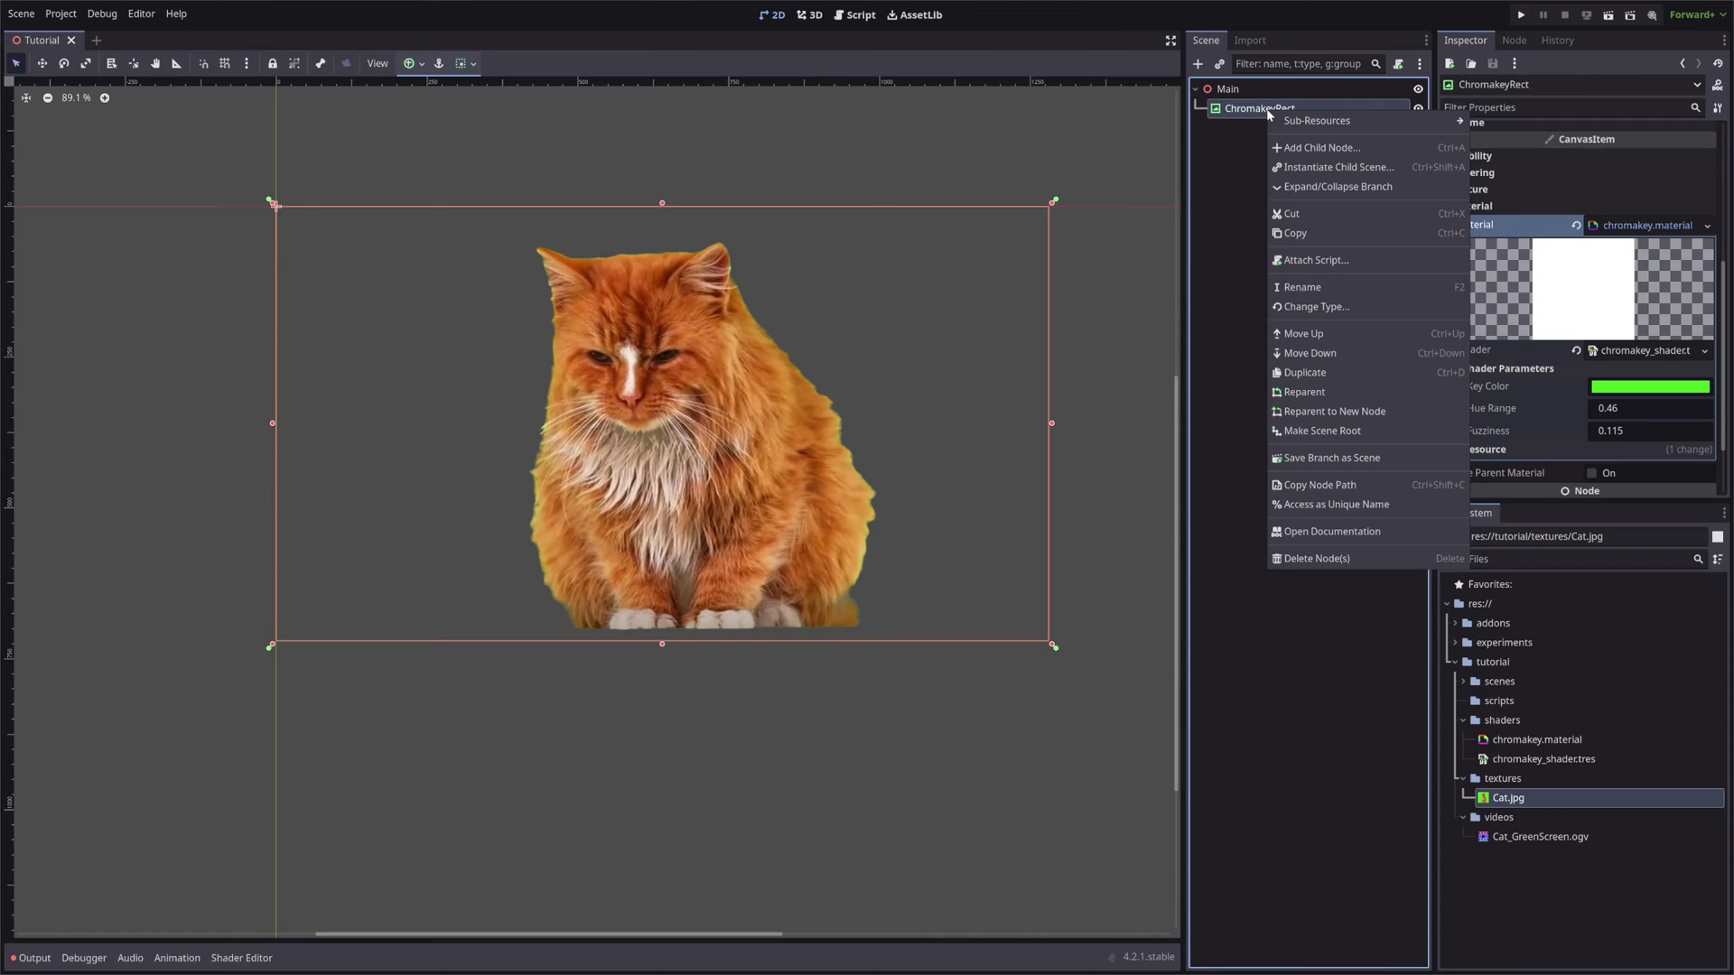
pyautogui.click(1313, 307)
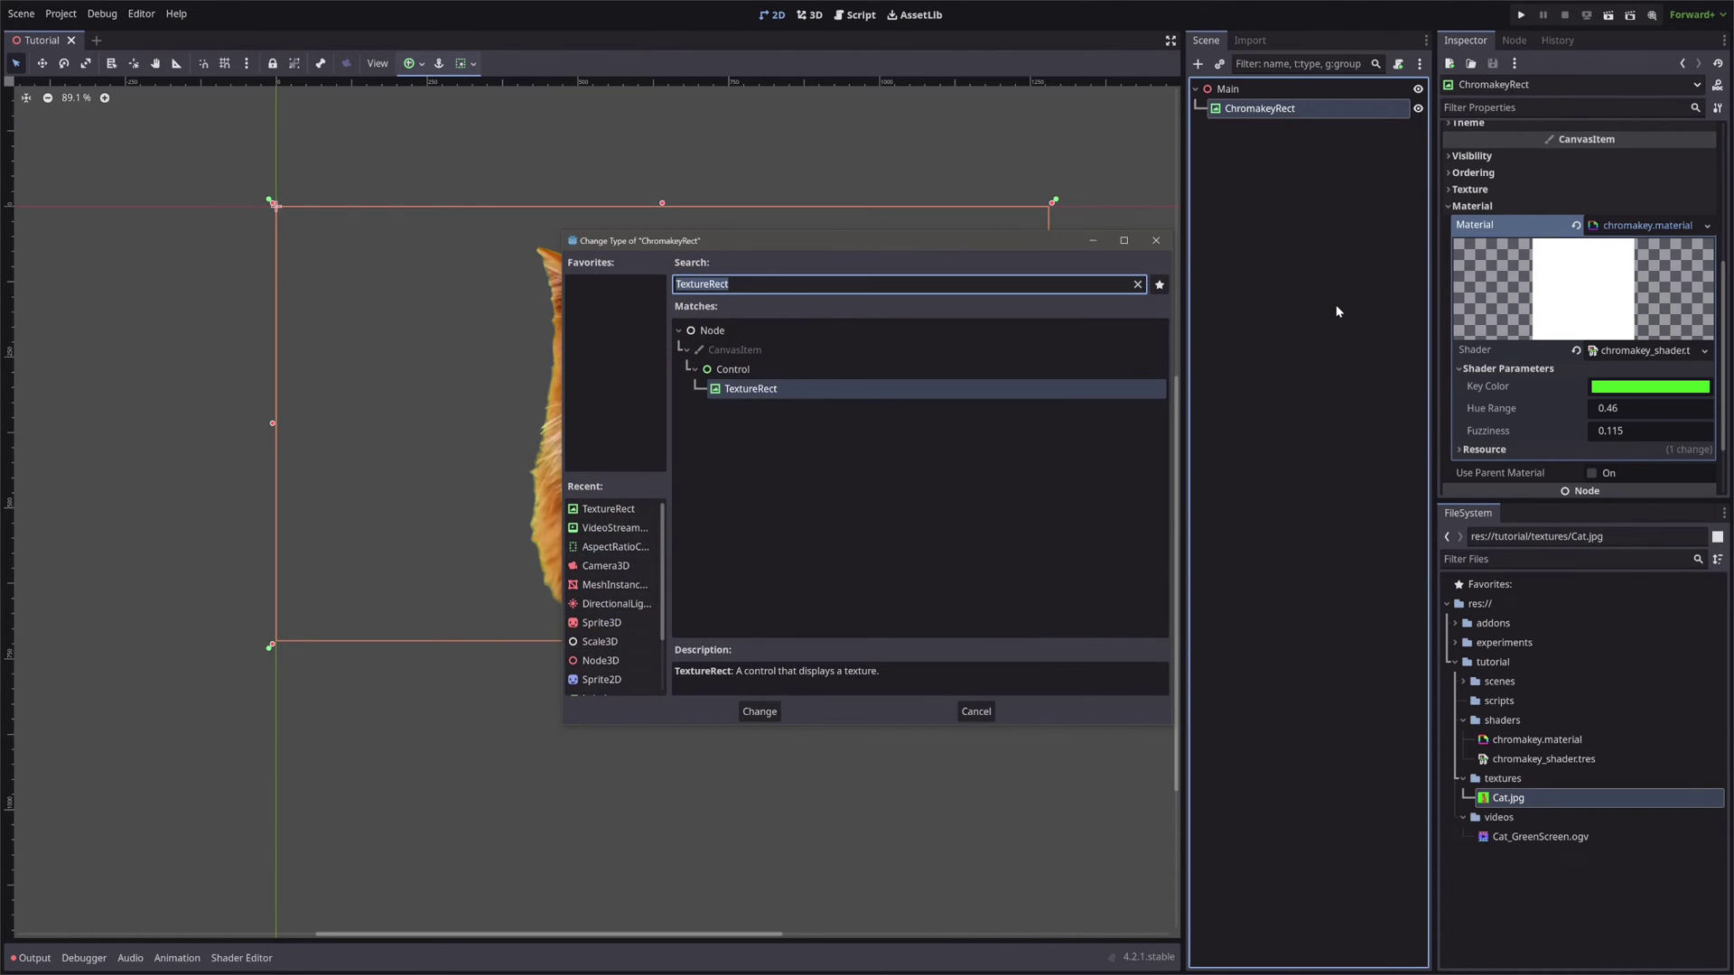
pyautogui.write('VideoStreamPlayer')
pyautogui.press('Return')
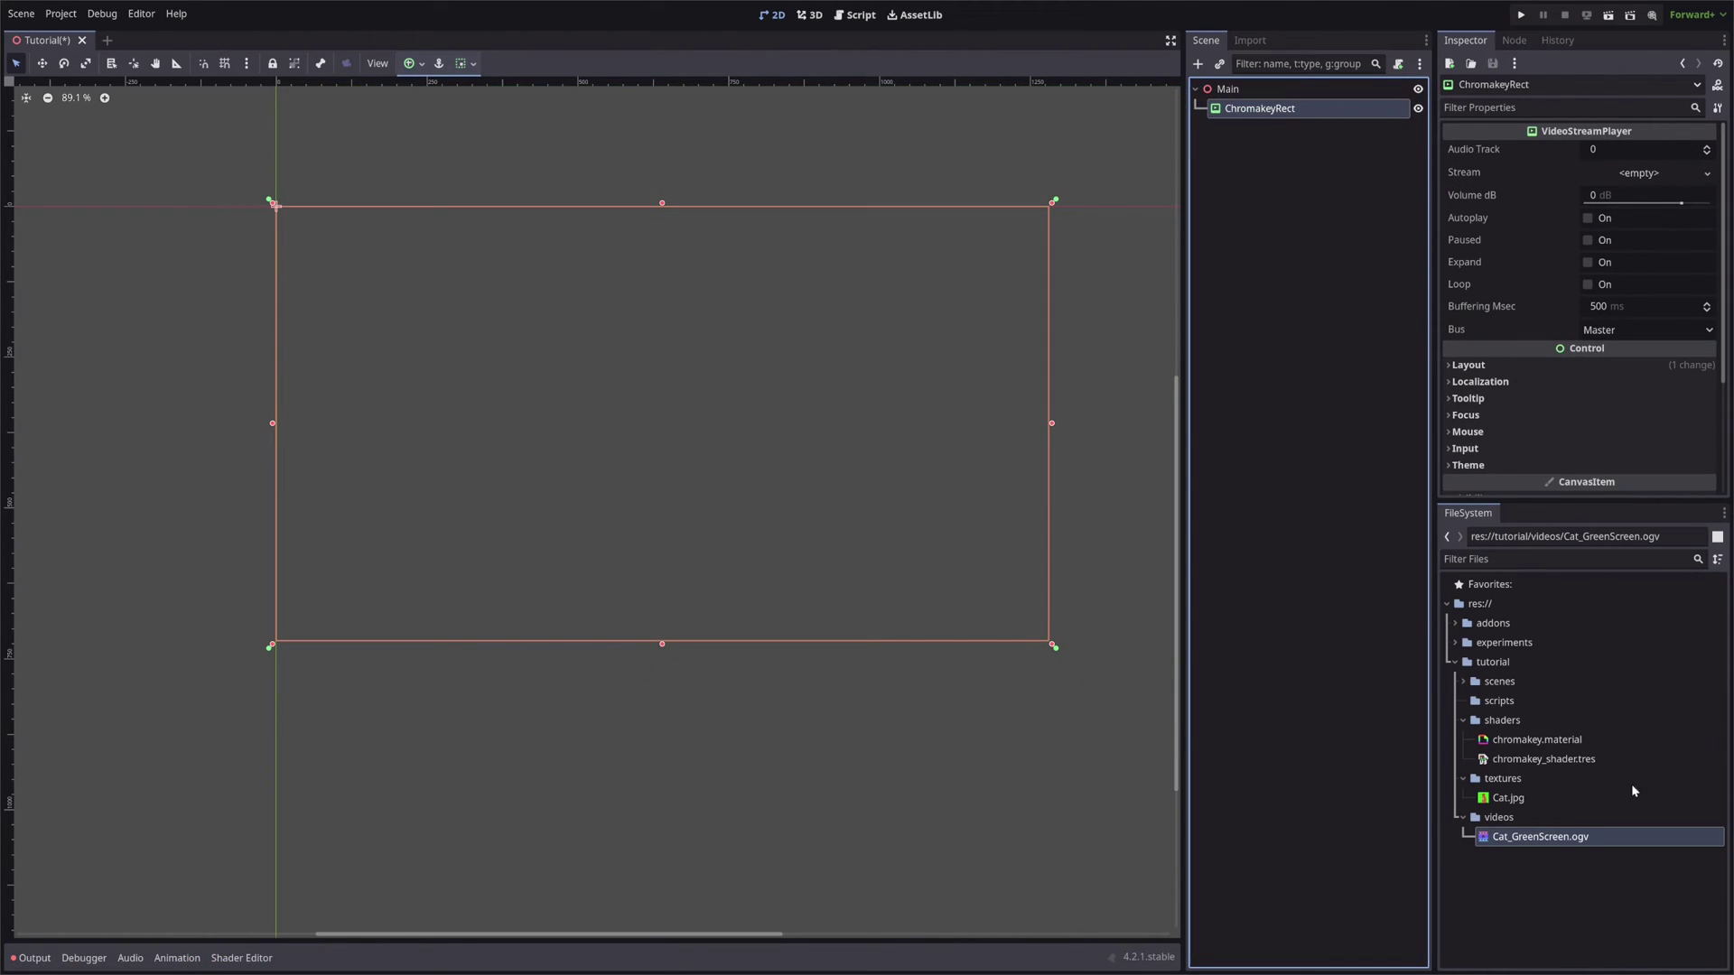
# Assign Cat_GreenScreen.ogv as the stream, enable Autoplay and Loop, and confirm chromakey.material remains.
pyautogui.moveTo(1580, 836); pyautogui.dragTo(1614, 175)
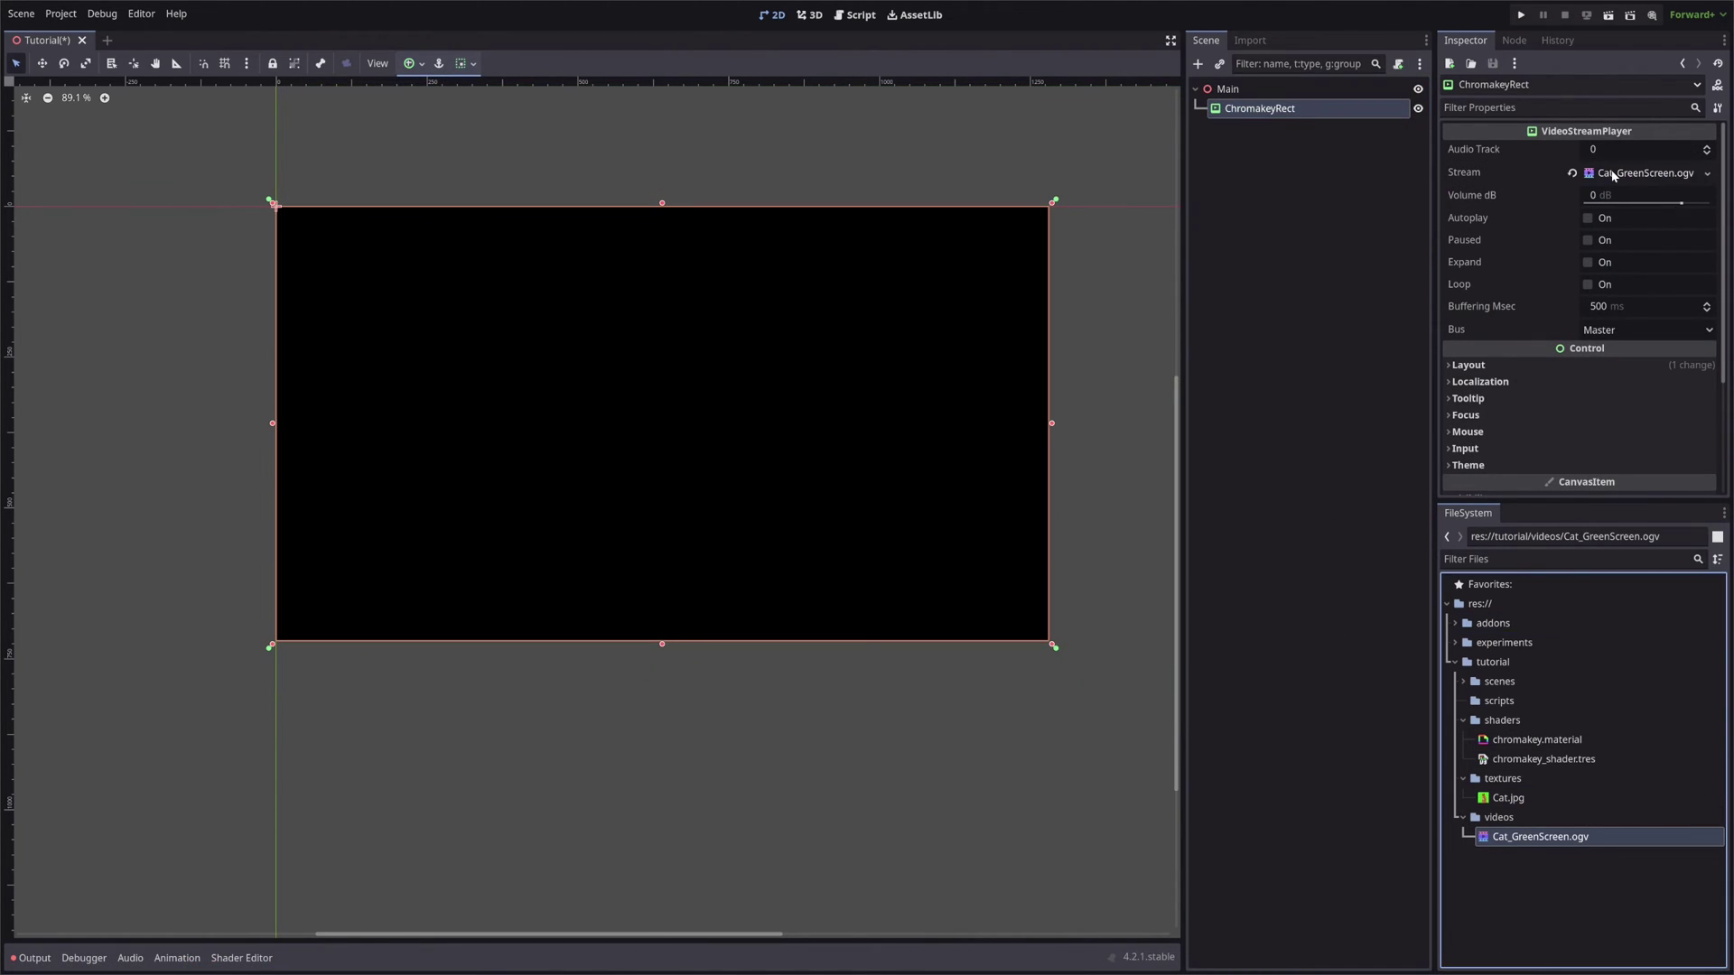
pyautogui.click(1596, 220)
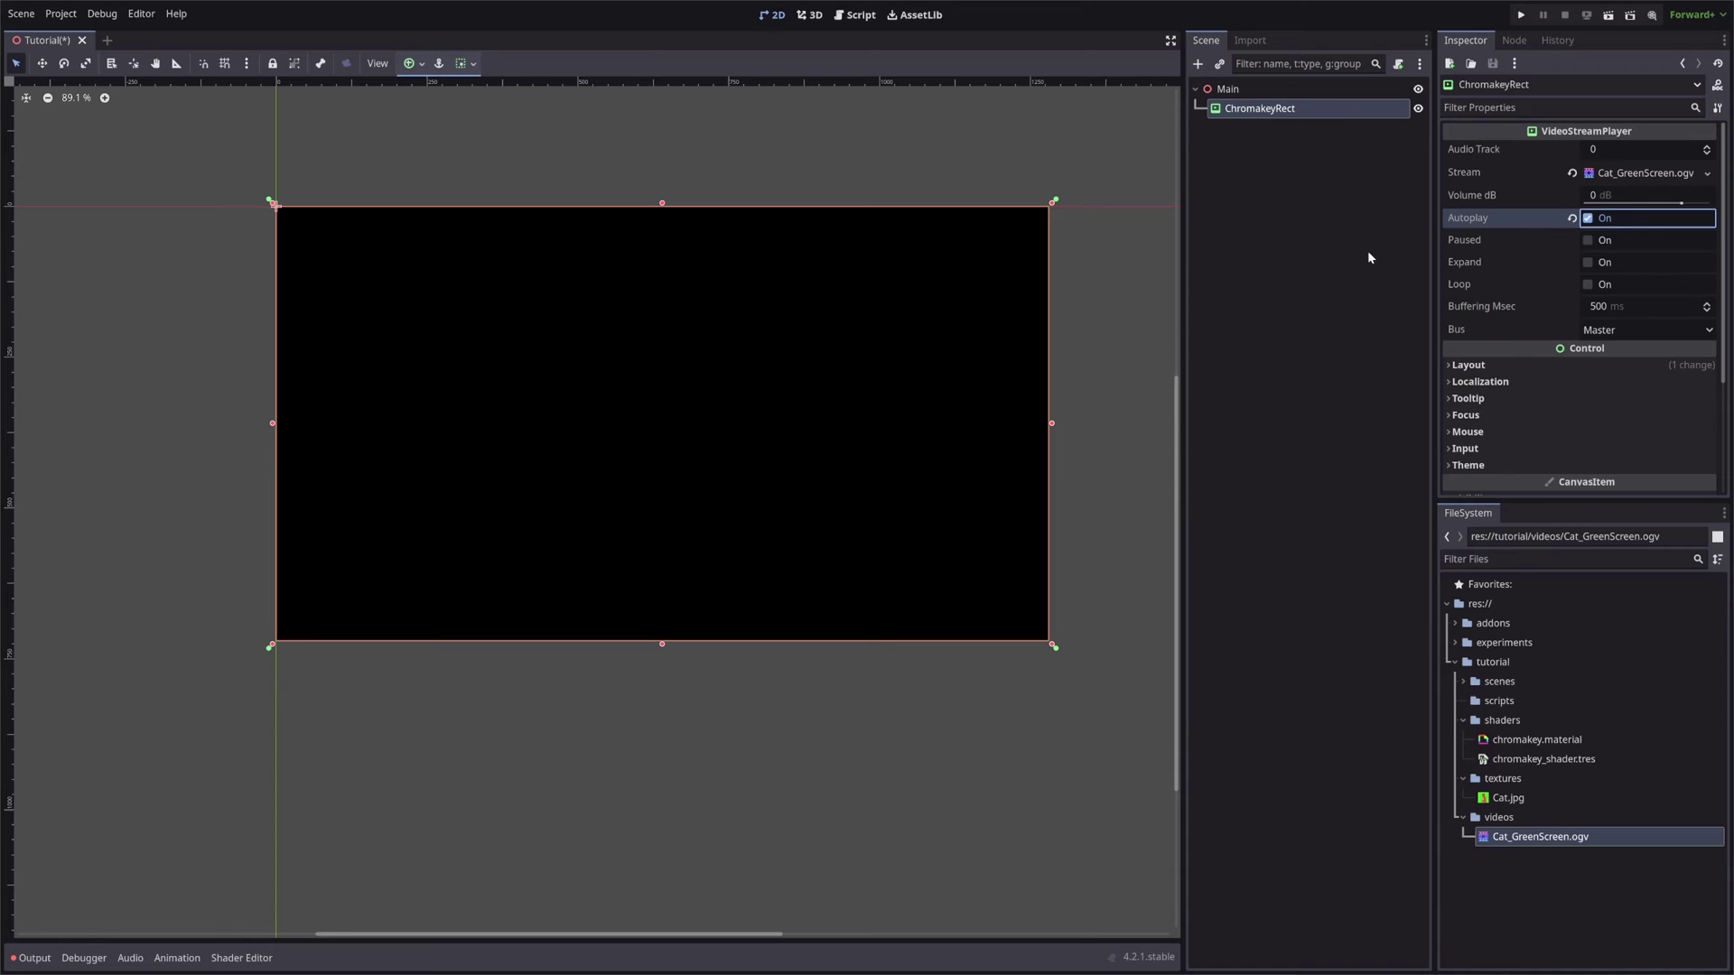
pyautogui.click(1588, 284)
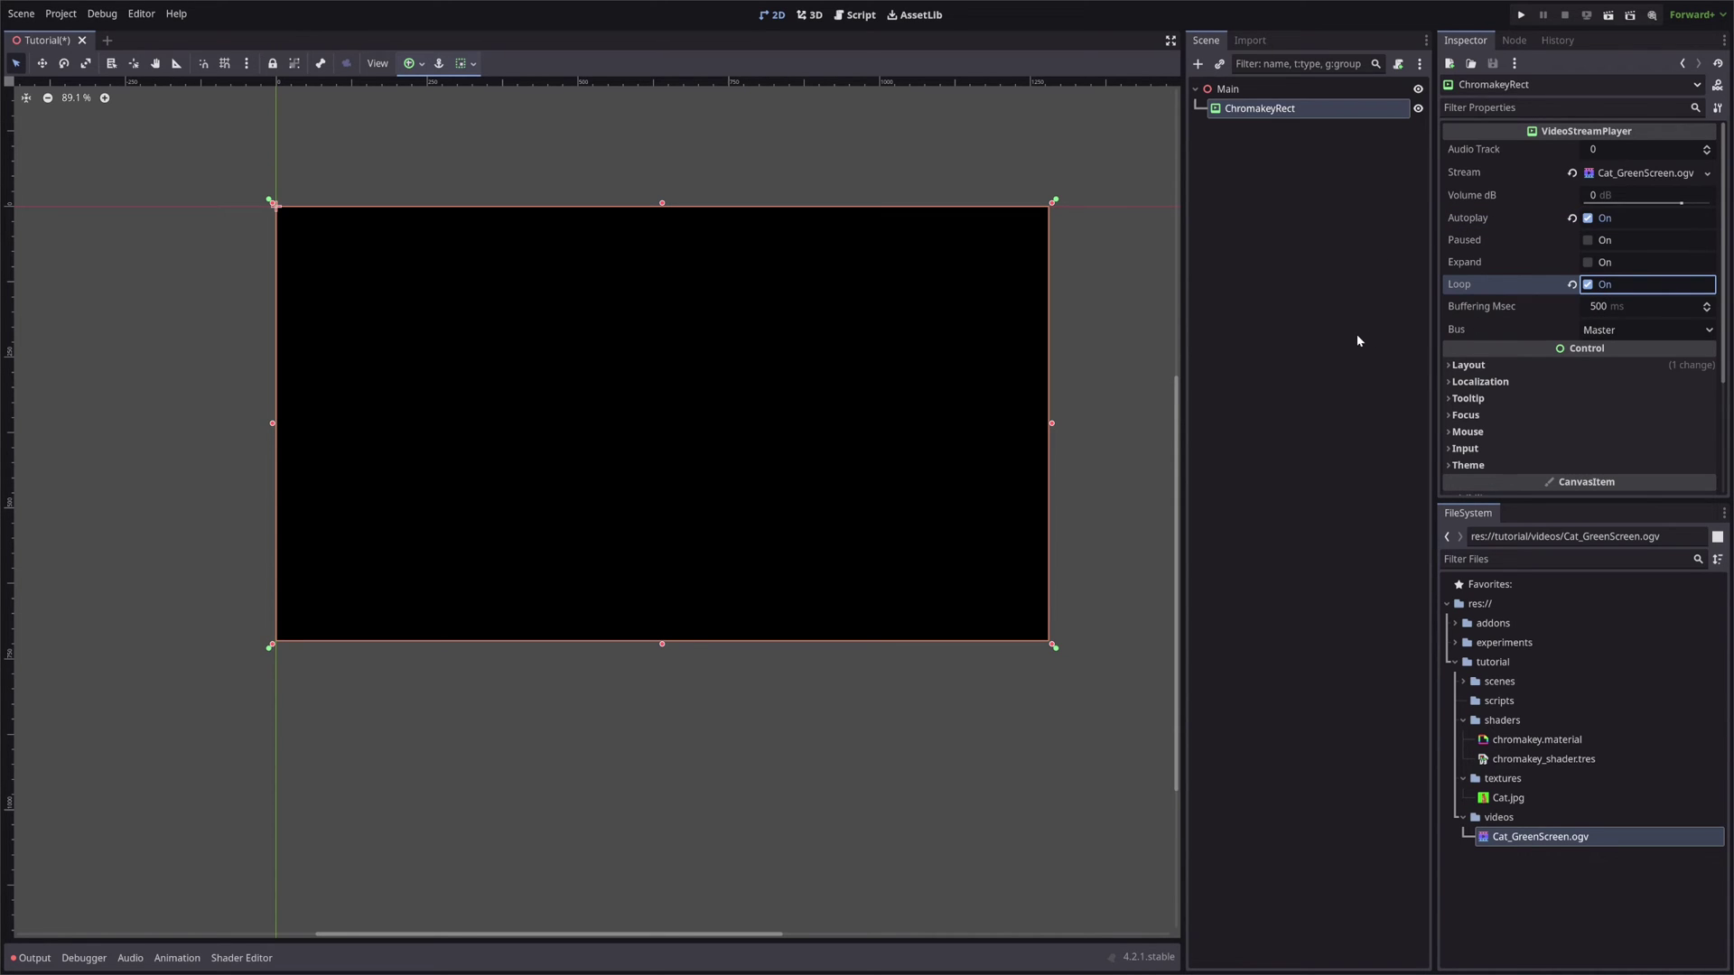
pyautogui.scroll(-3, 1535, 362)
pyautogui.click(1506, 410)
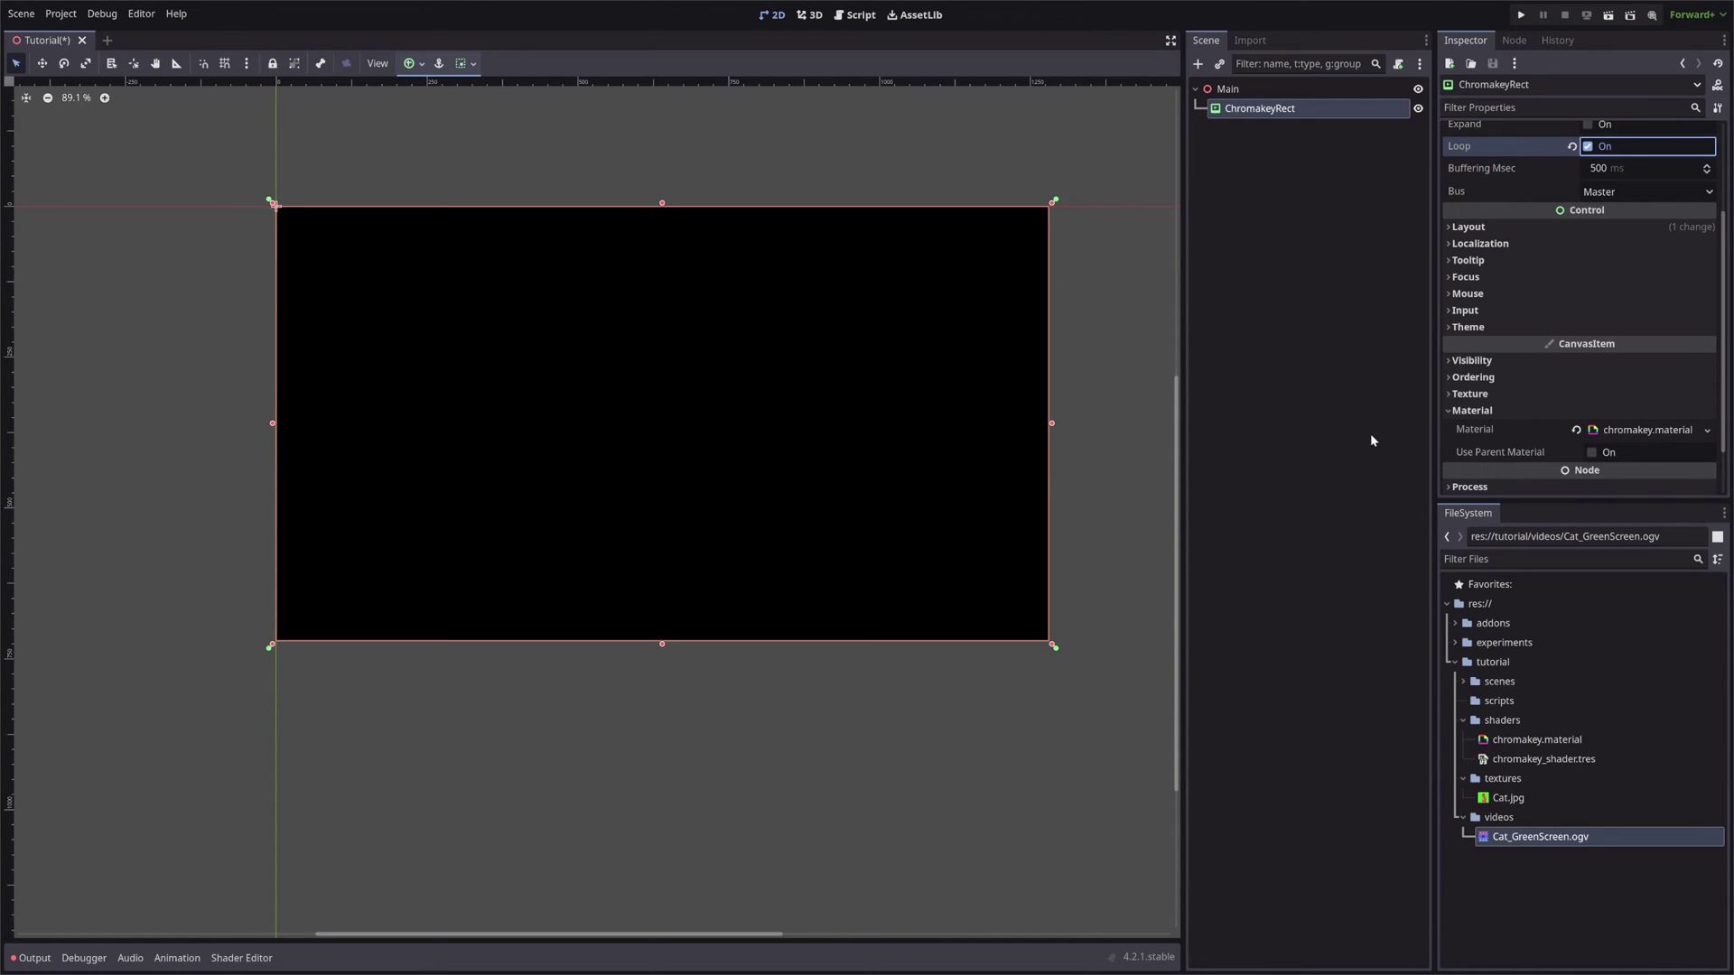
# Run the project with F5 to play the keyed cat video in the debug window.
pyautogui.press('F5')
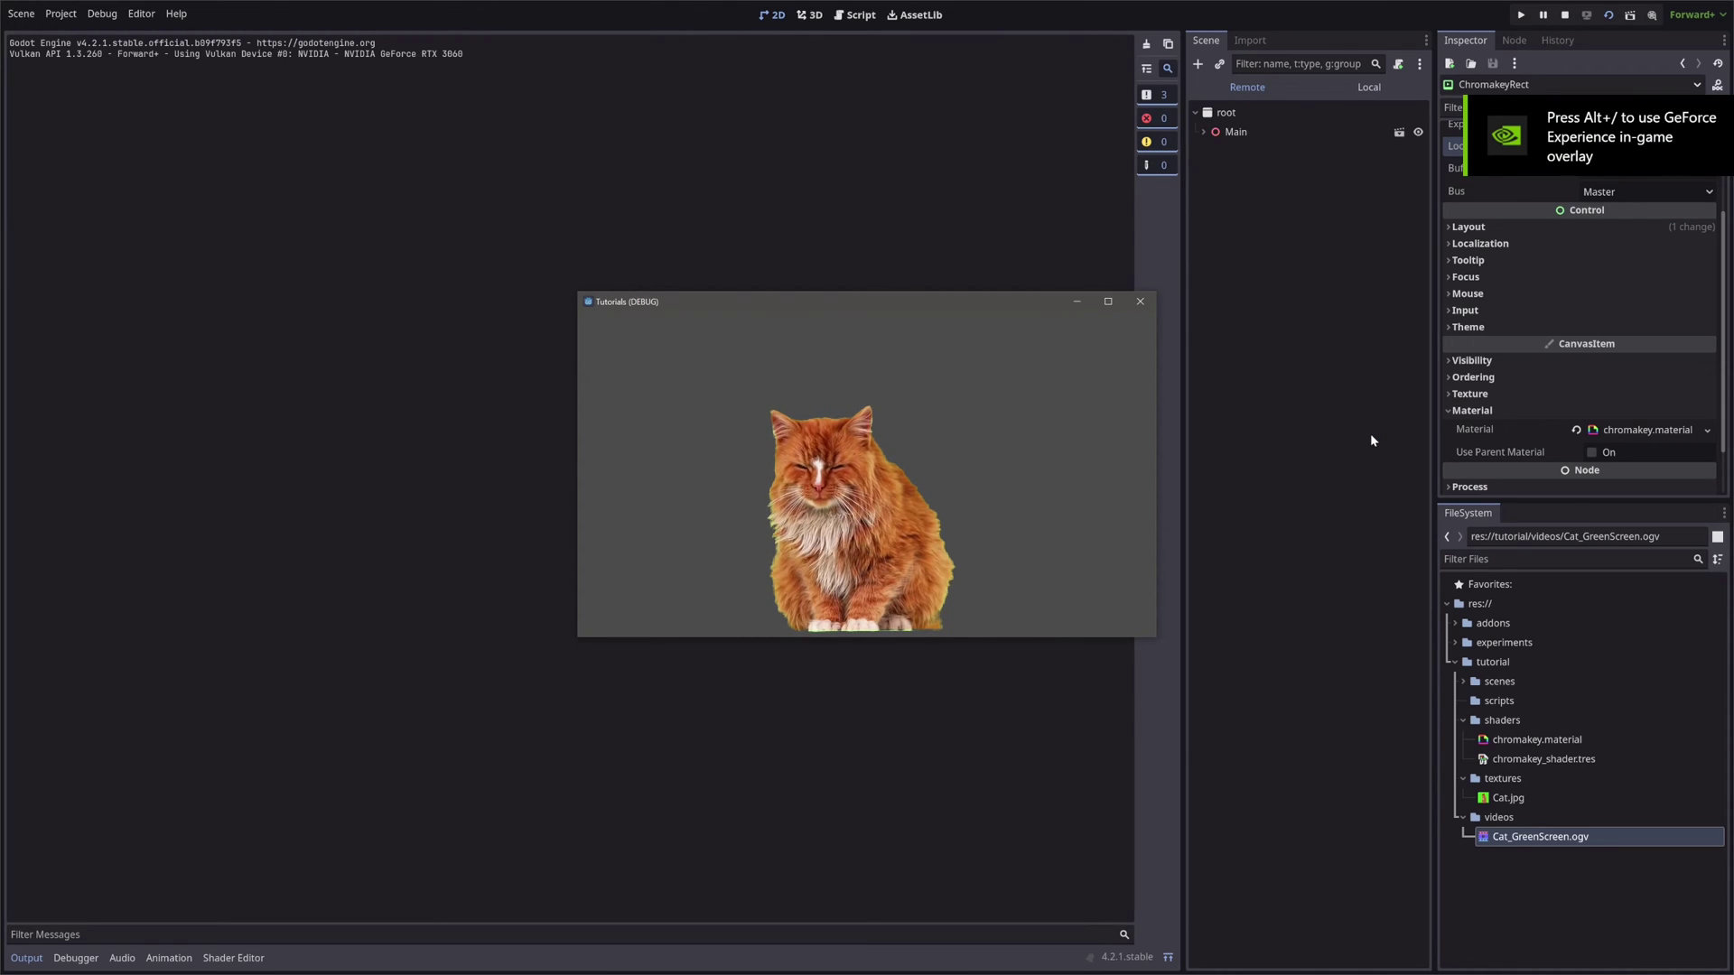